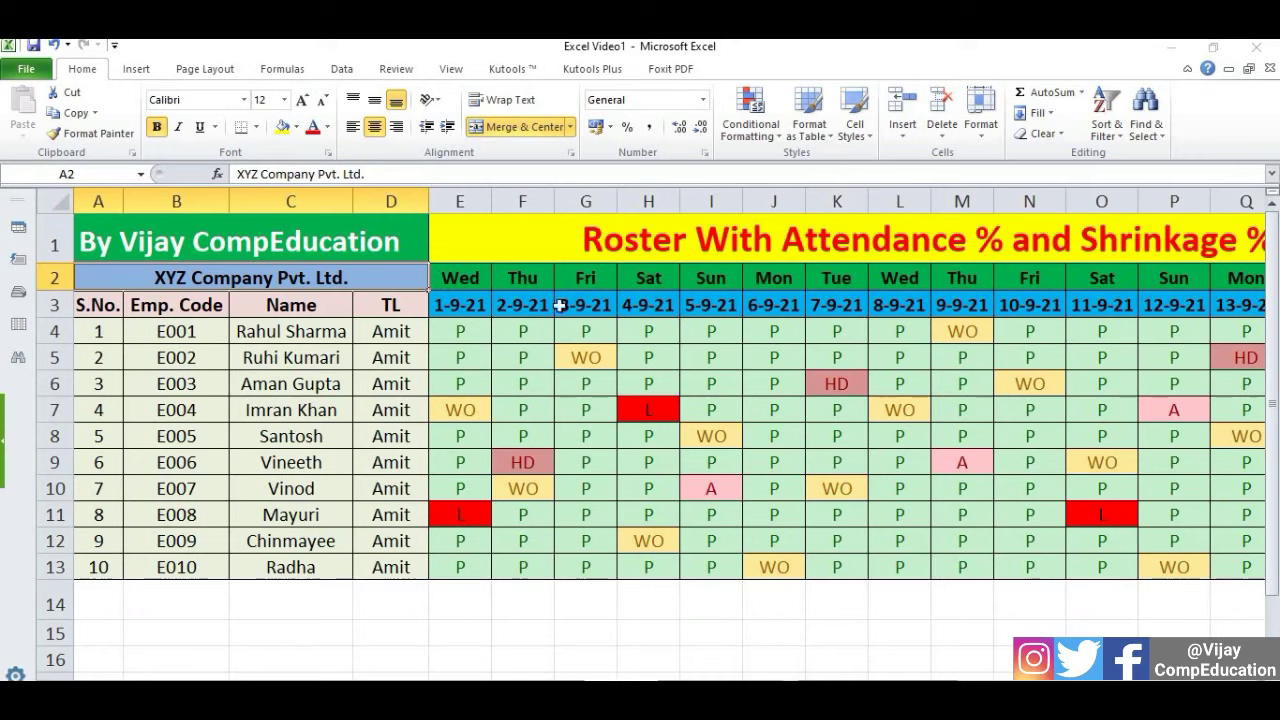
Step along the day headings in row 2, starting from E2.
left_click(450, 281)
key("Right")
key("Right")
key("Right")
key("Right")
key("Right")
key("Right")
key("Right")
key("Right")
key("Left")
key("Left")
key("Left")
key("Left")
key("Left")
key("Left")
key("Left")
left_click(468, 280)
key("Right")
key("Right")
key("Right")
key("Right")
key("Right")
key("Right")
key("Right")
key("Right")
key("Right")
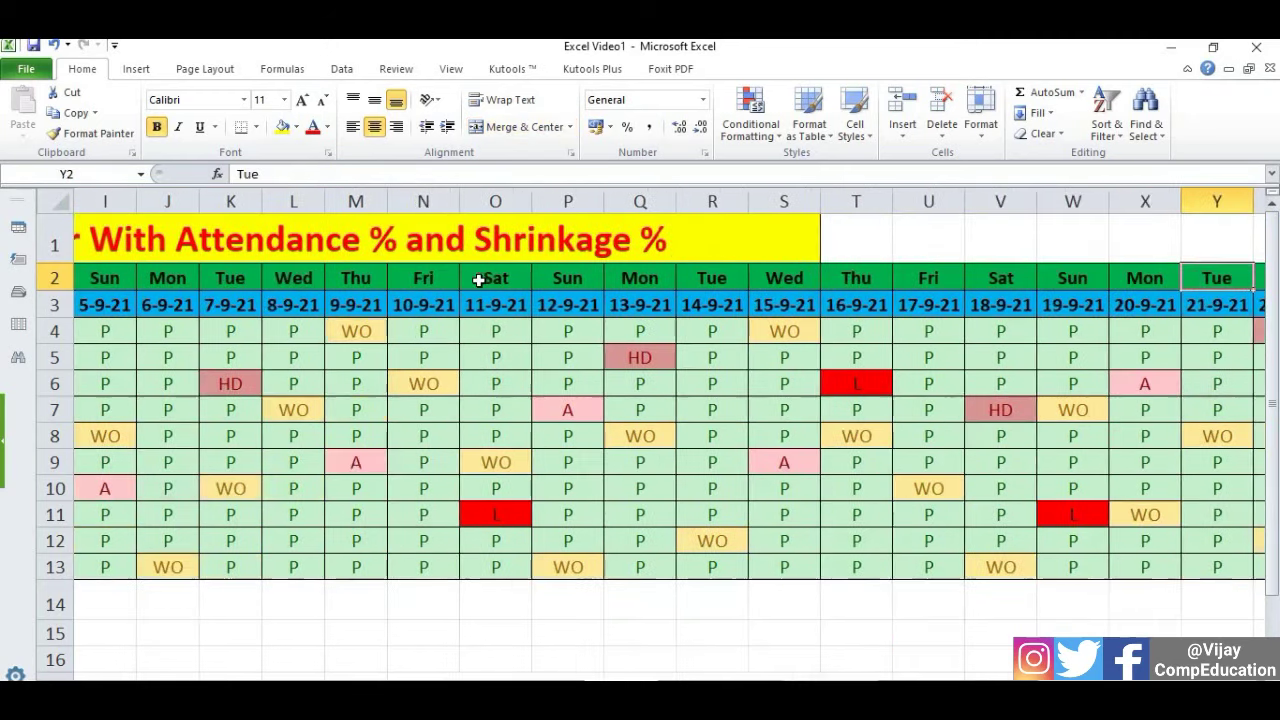
key("Right")
key("Right")
key("Right")
key("Right")
key("Right")
key("Right")
key("Right")
key("Right")
key("Right")
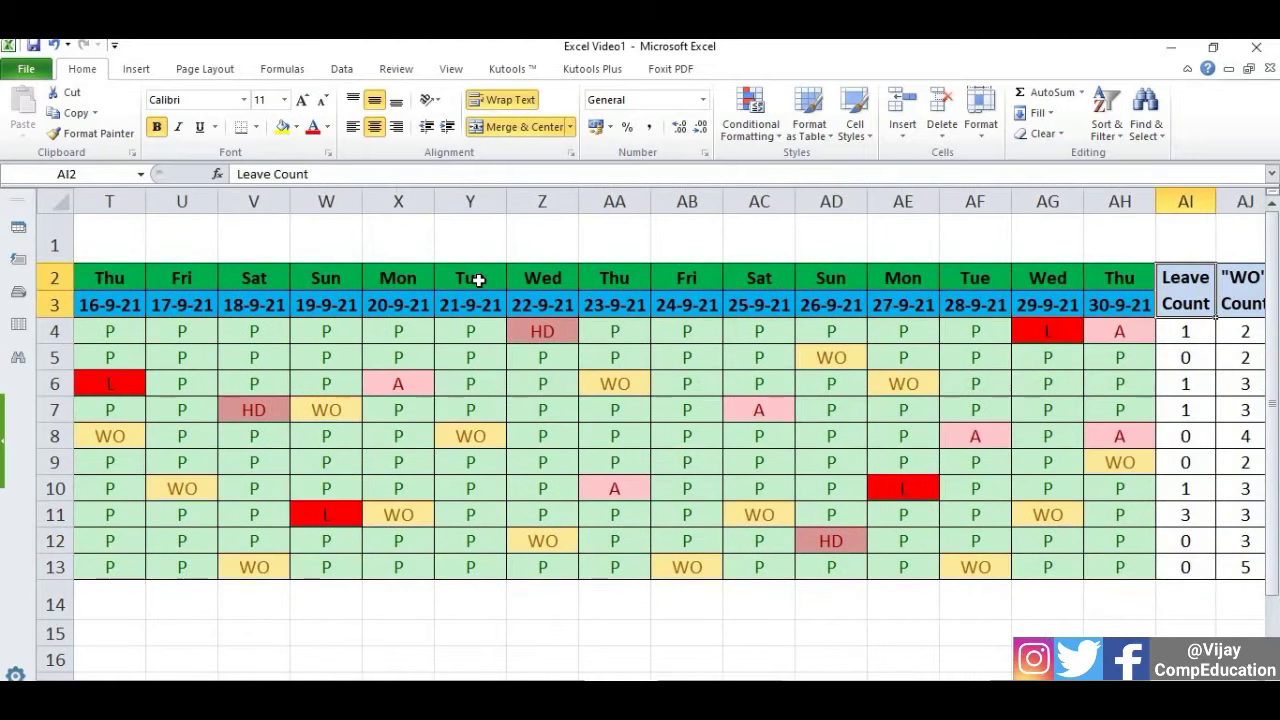
Review the WO, P, ABS, Roastered Count, Attendance, Shrinkage, Overall % and P+HD headings, then return to E2.
key("Right")
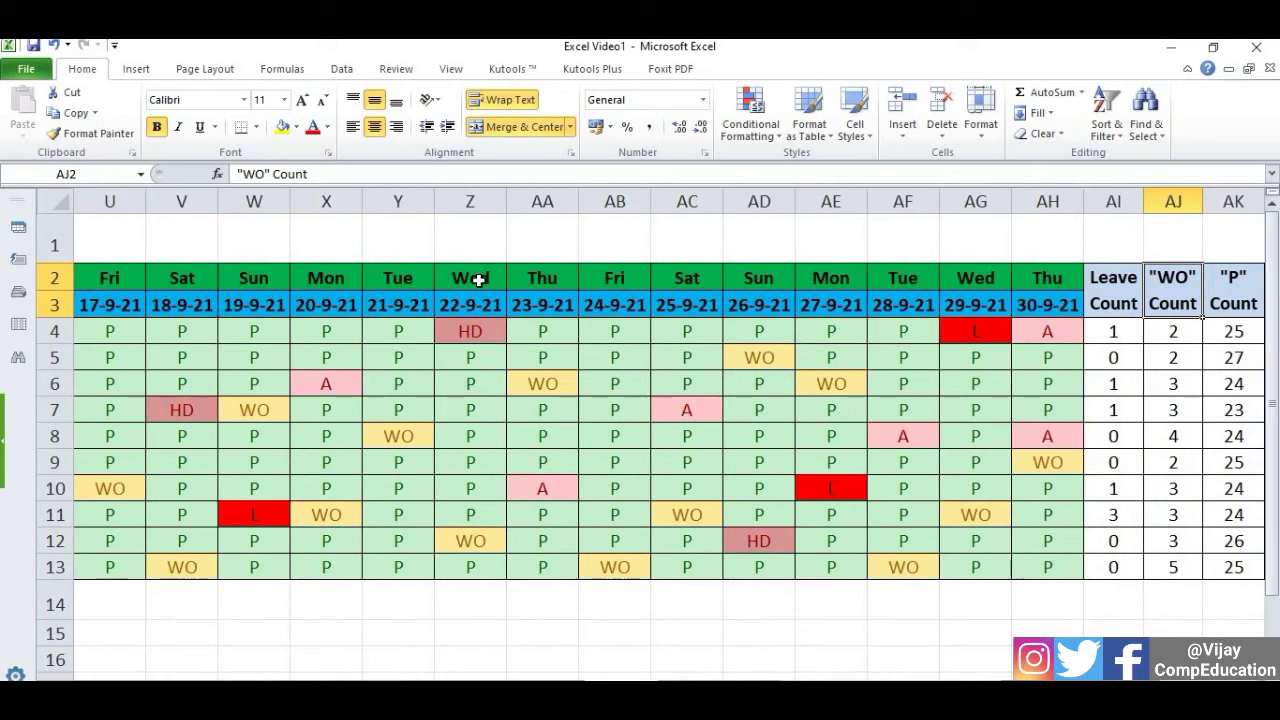
key("Right")
key("Right")
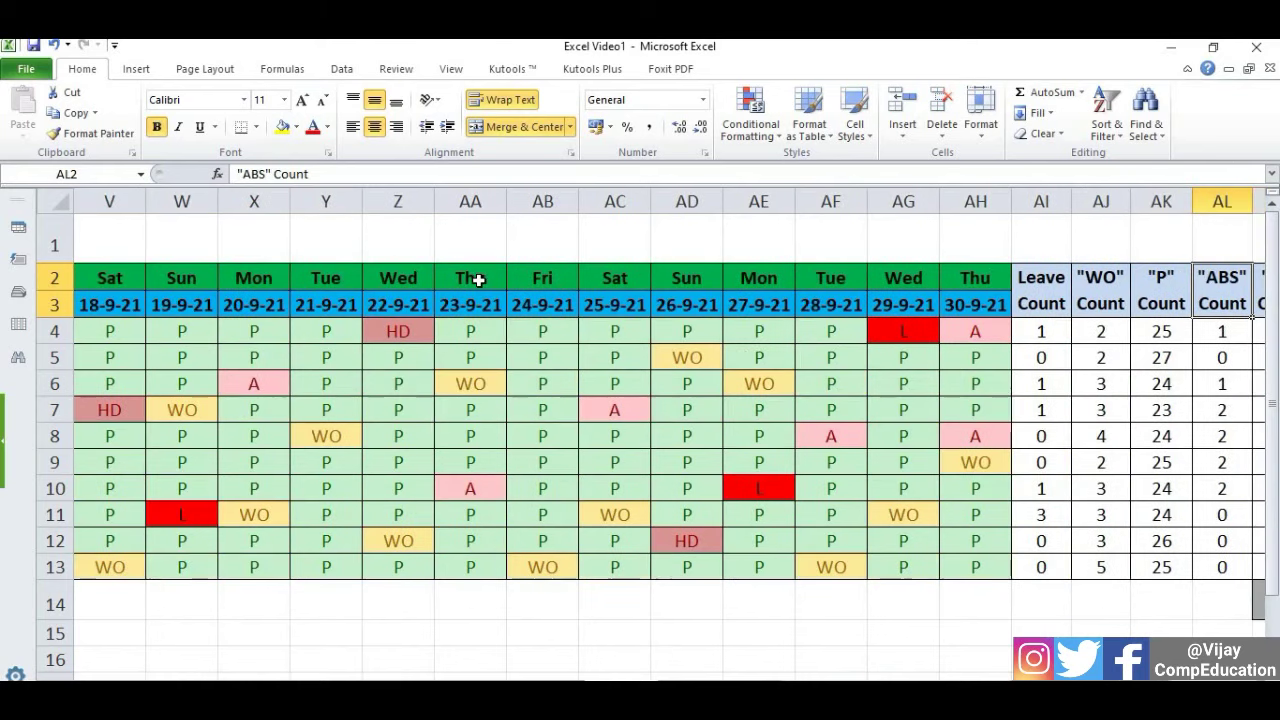
key("Right")
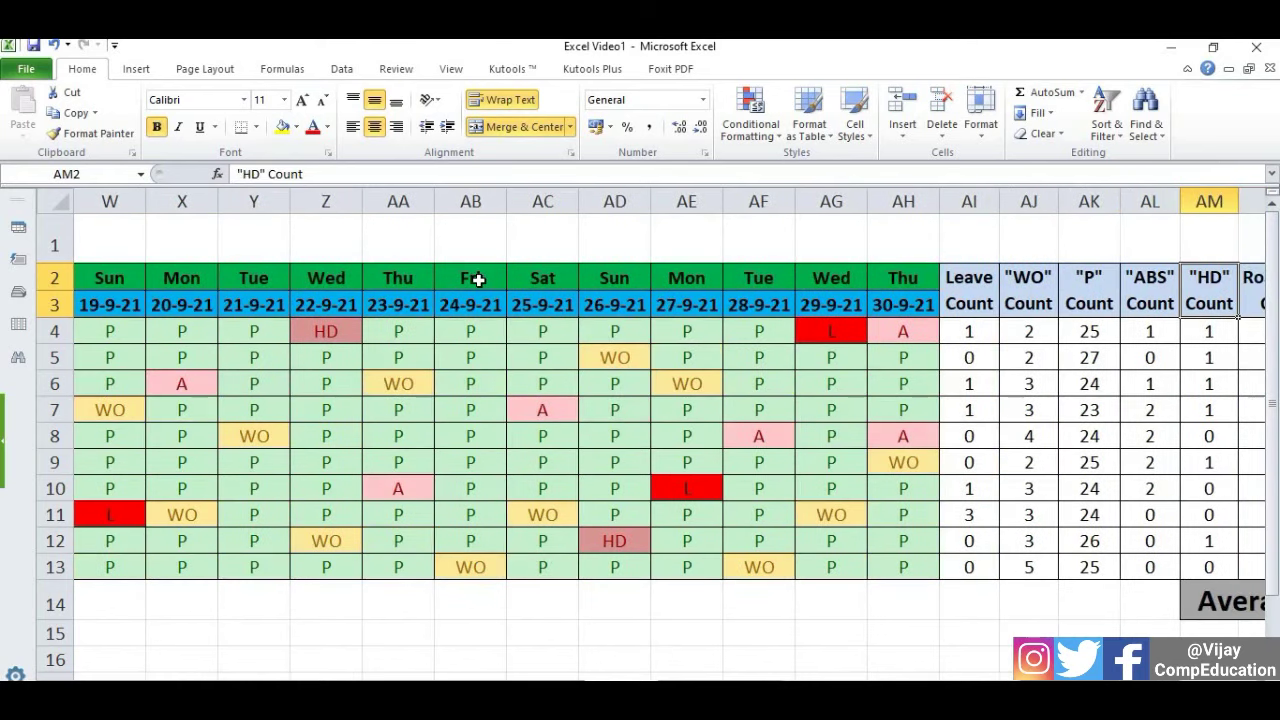
key("Right")
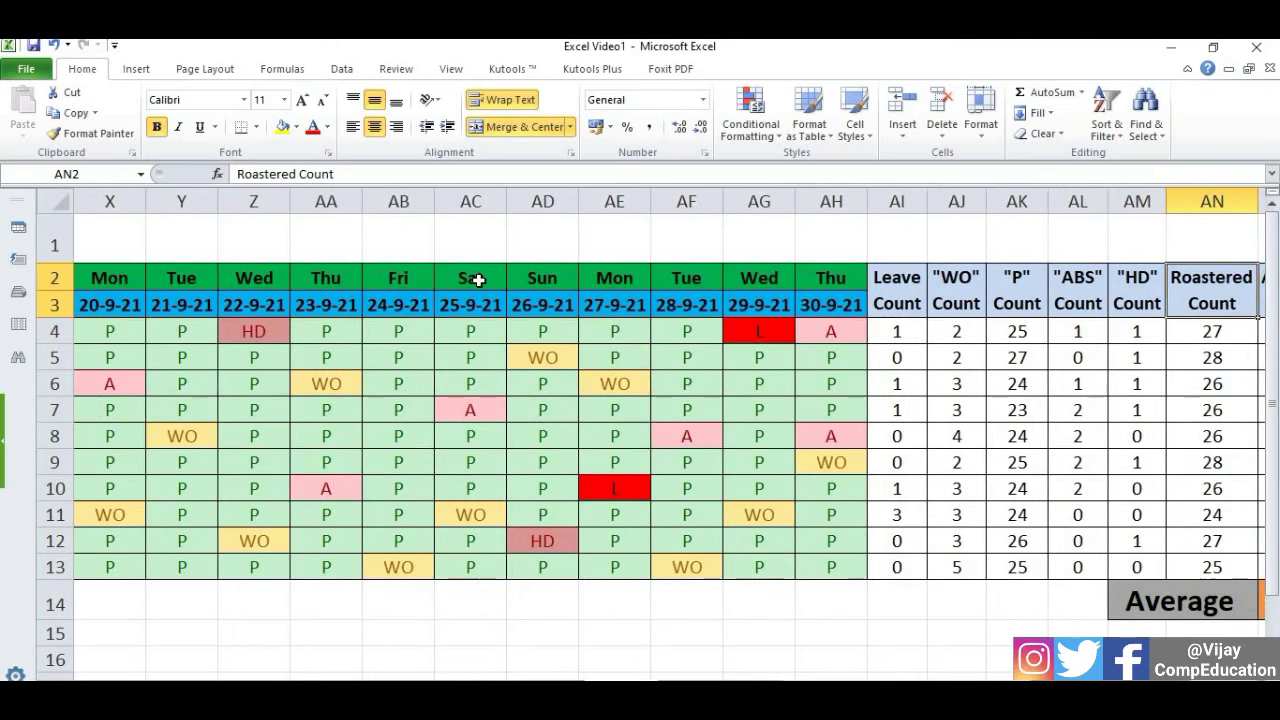
key("Right")
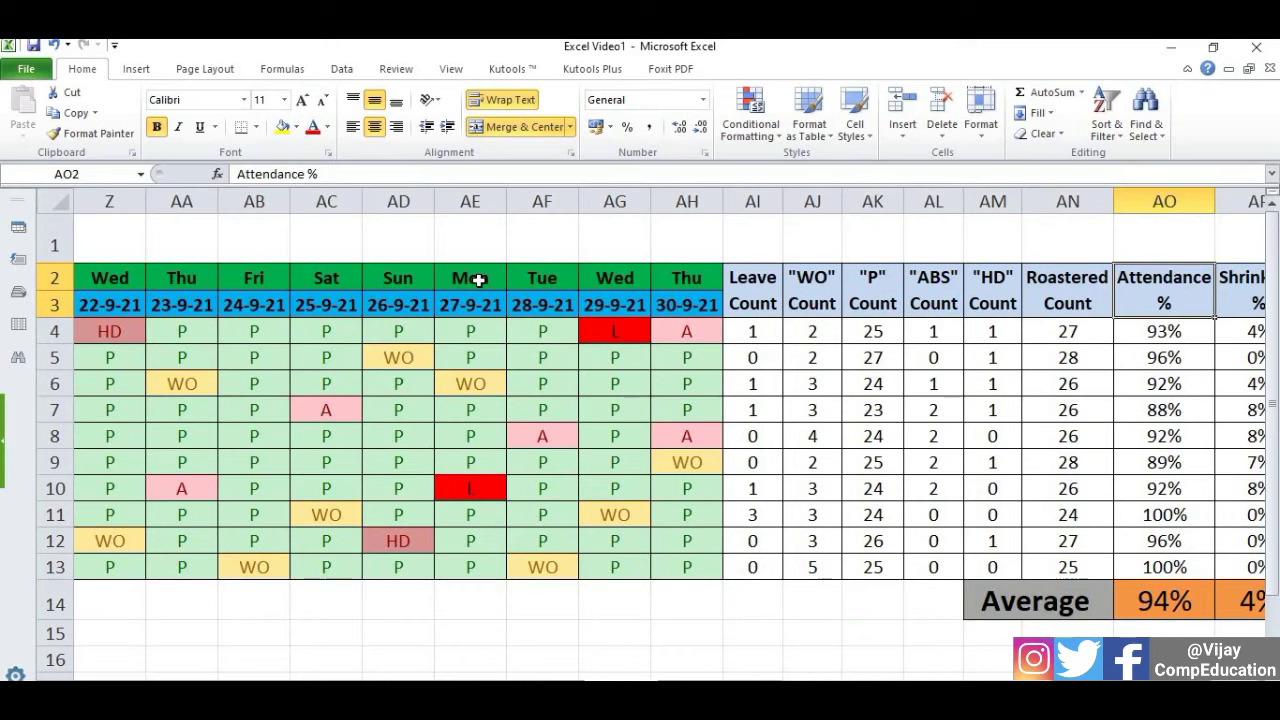
key("Right")
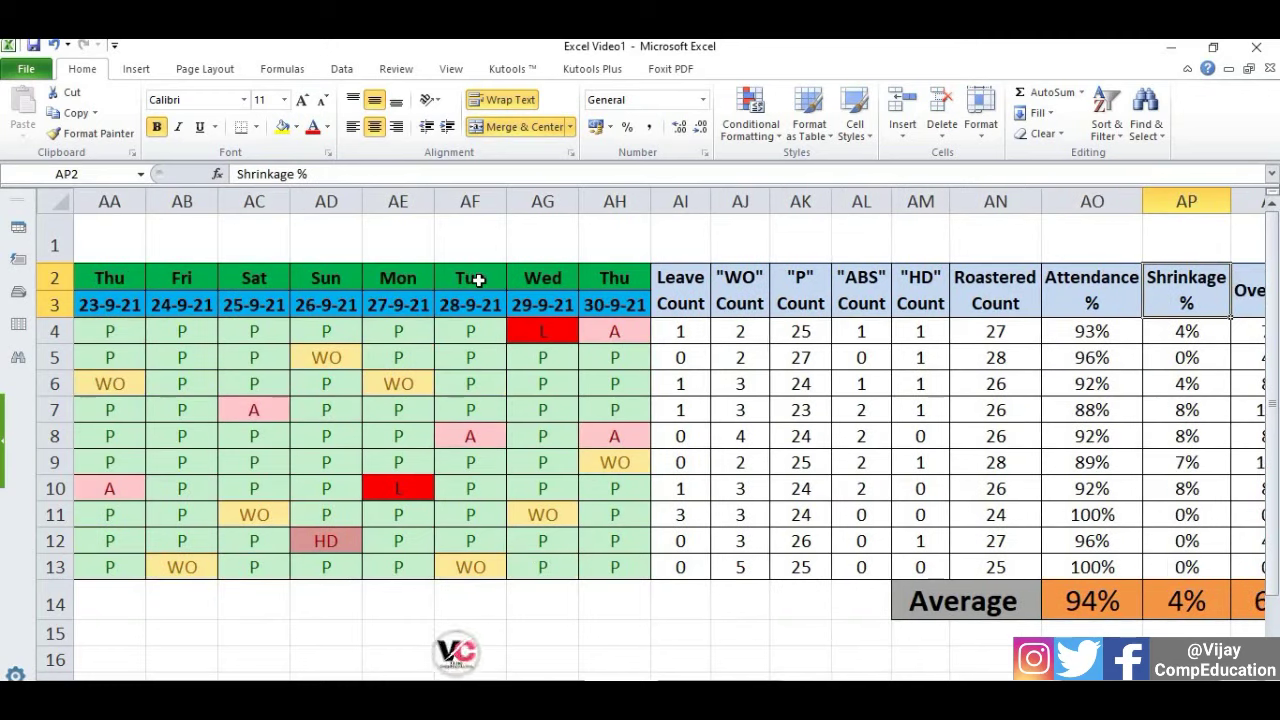
key("Right")
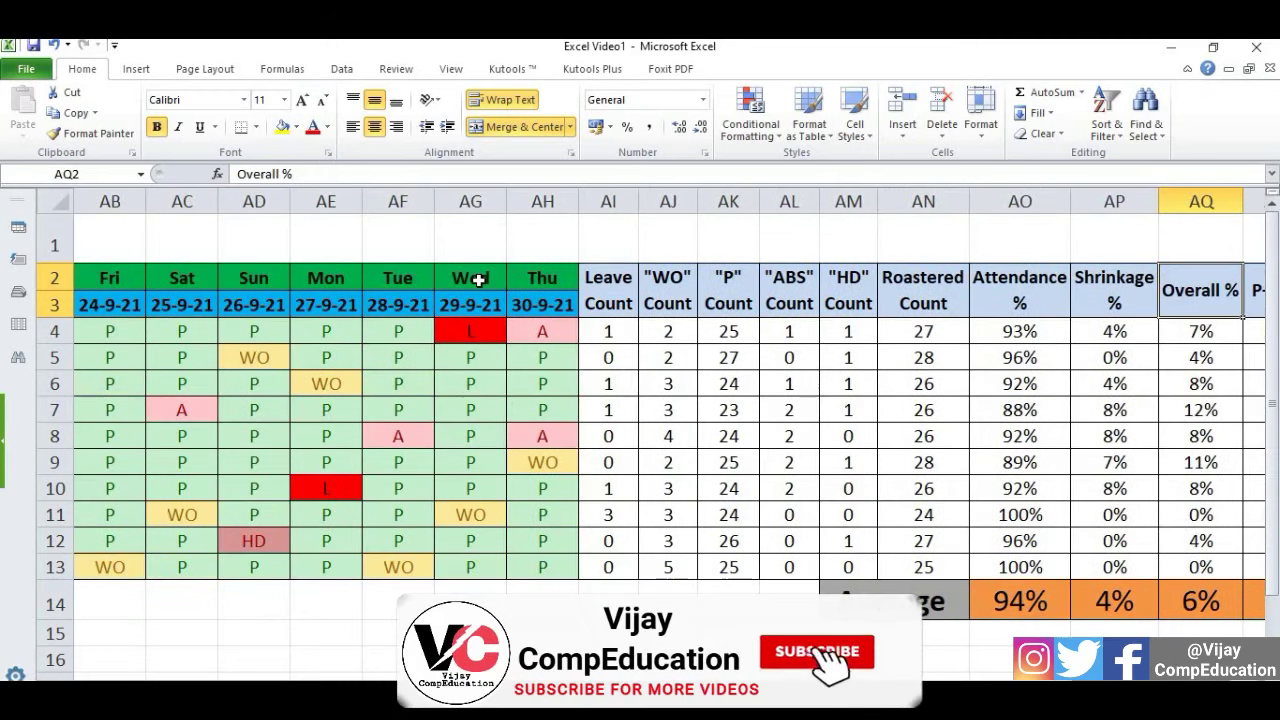
key("Right")
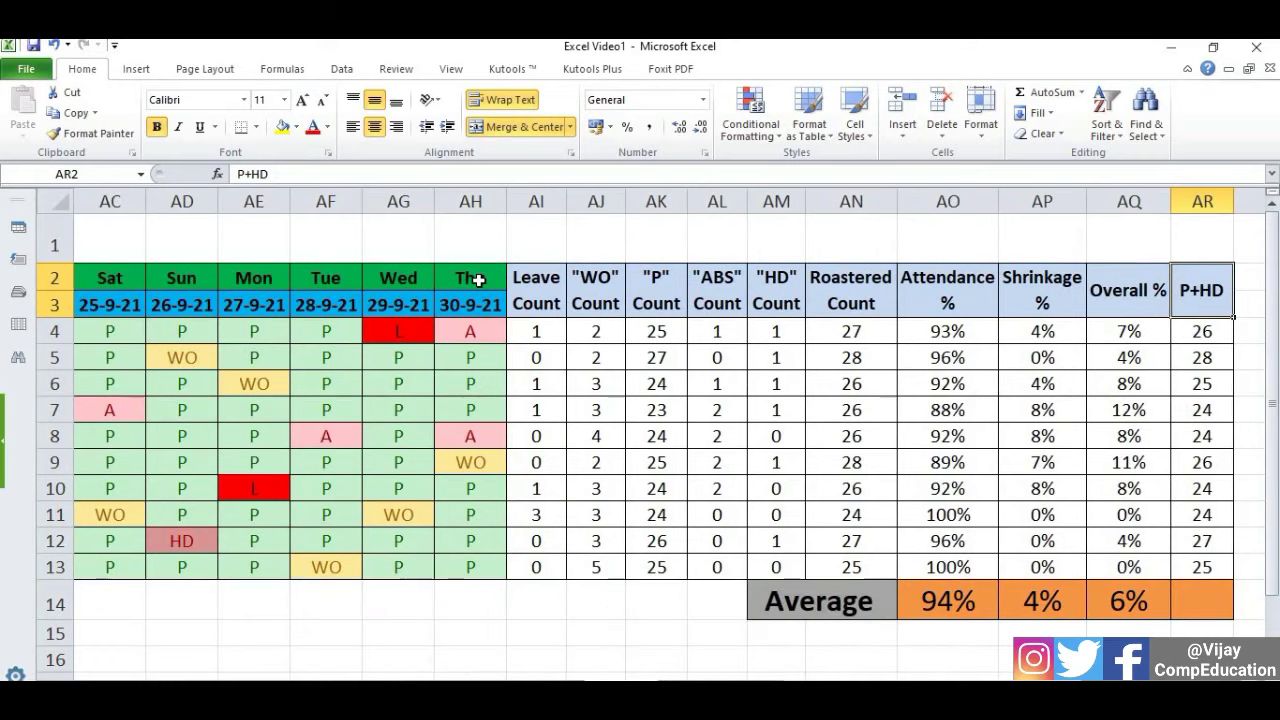
key("Left")
key("Left")
key("Left")
key("Left")
key("Left")
key("Left")
key("Left")
key("Left")
key("Left")
key("Left")
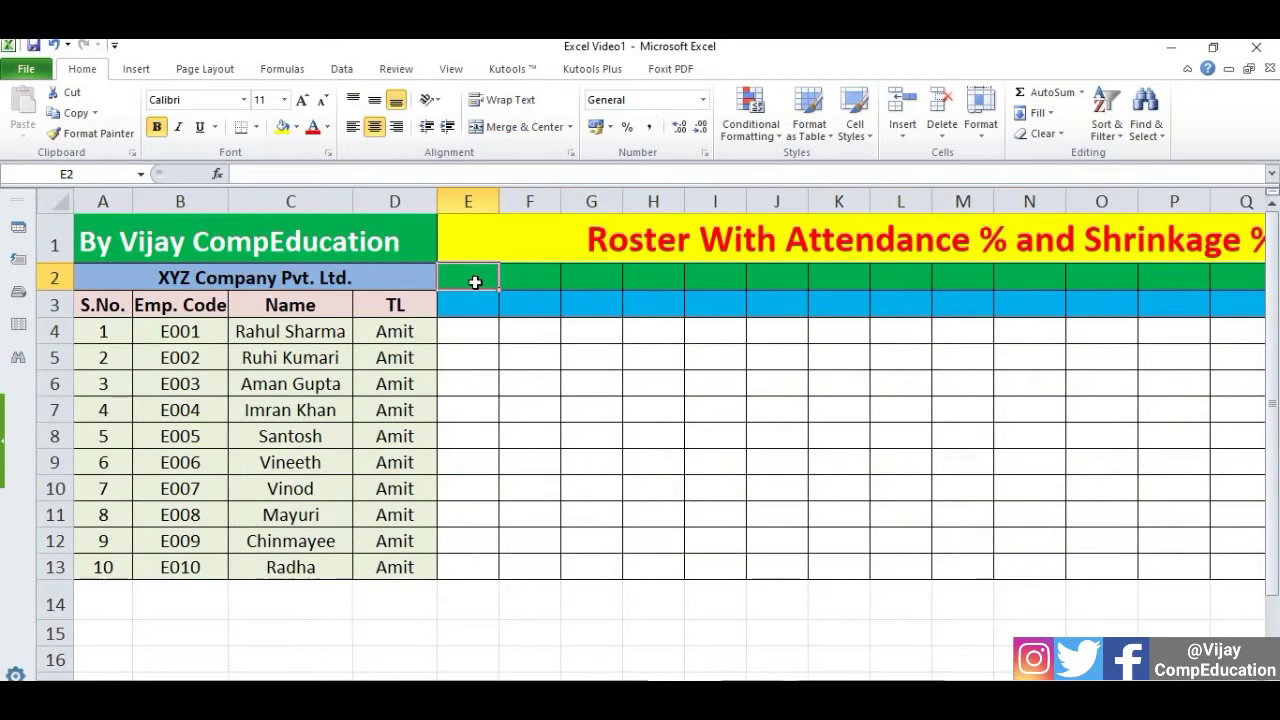
Enter Fri in E2 and auto-fill the weekday names across row 2 to AI2.
left_click(1230, 681)
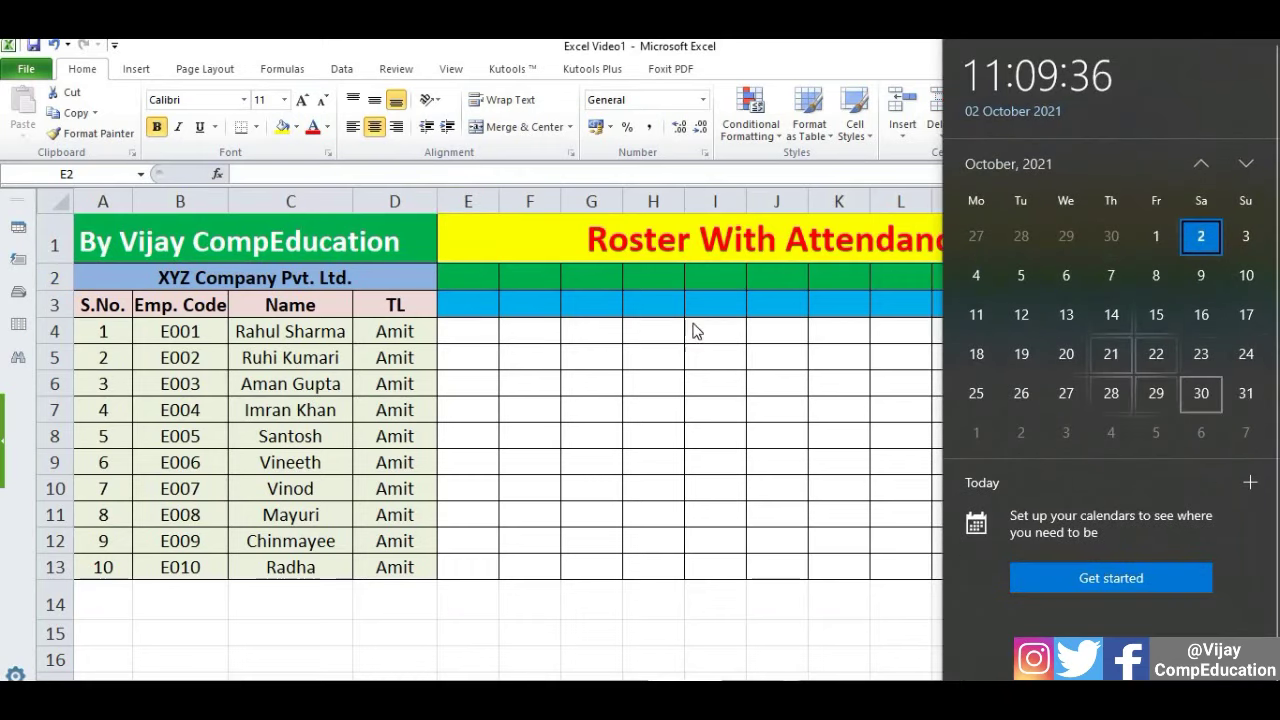
left_click(452, 275)
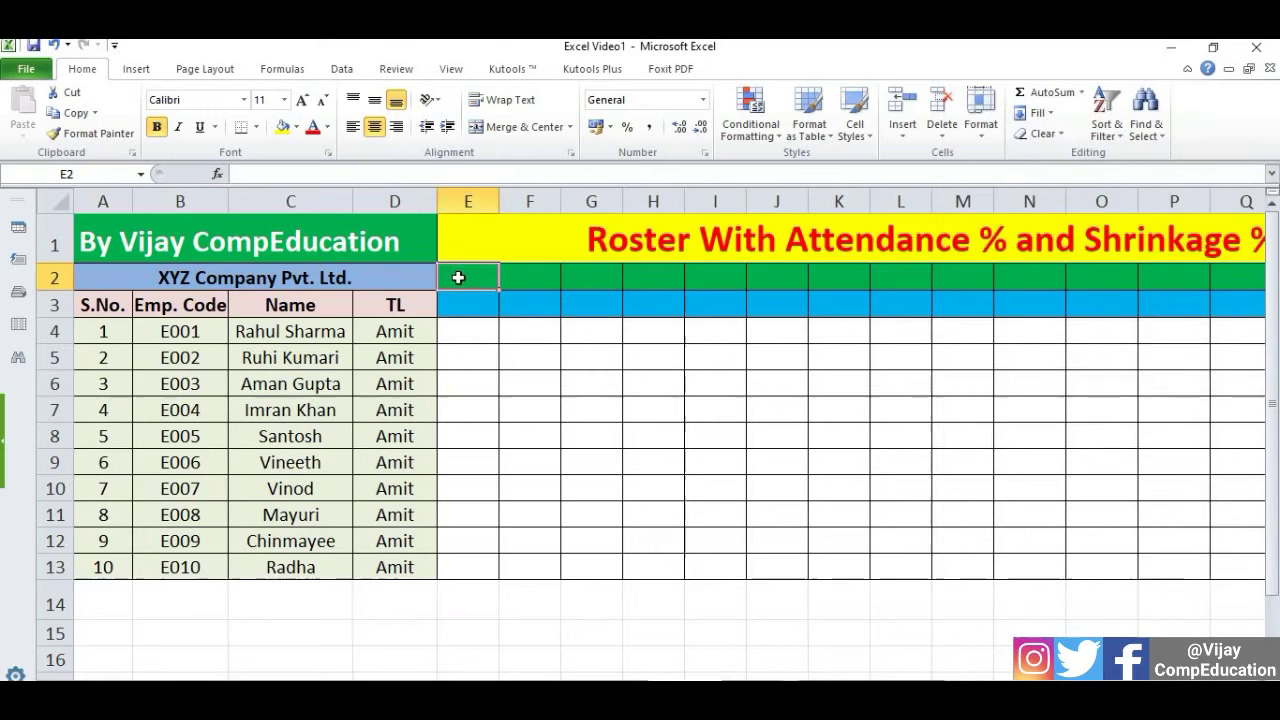
type("Fri")
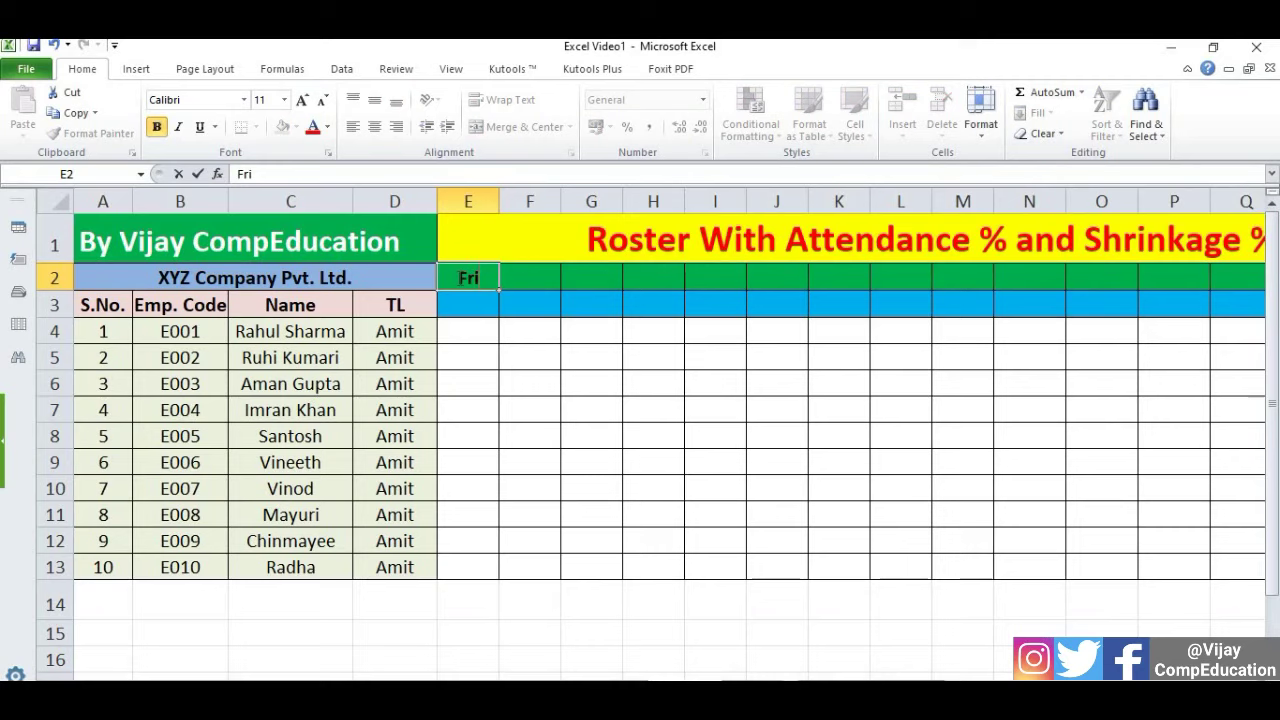
left_click(529, 305)
left_click(468, 278)
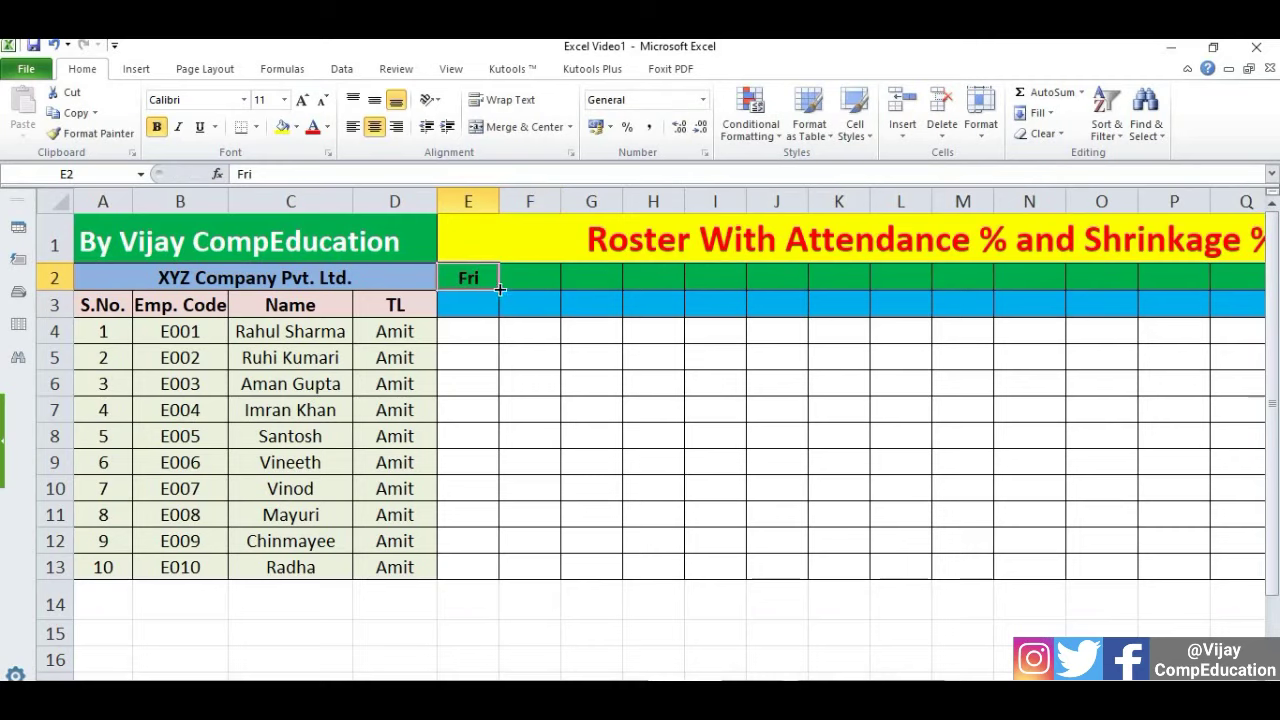
mouse_move(505, 290)
left_mouse_down()
mouse_move(1271, 289)
mouse_move(873, 285)
left_mouse_up()
left_click_drag(850, 328, 851, 296)
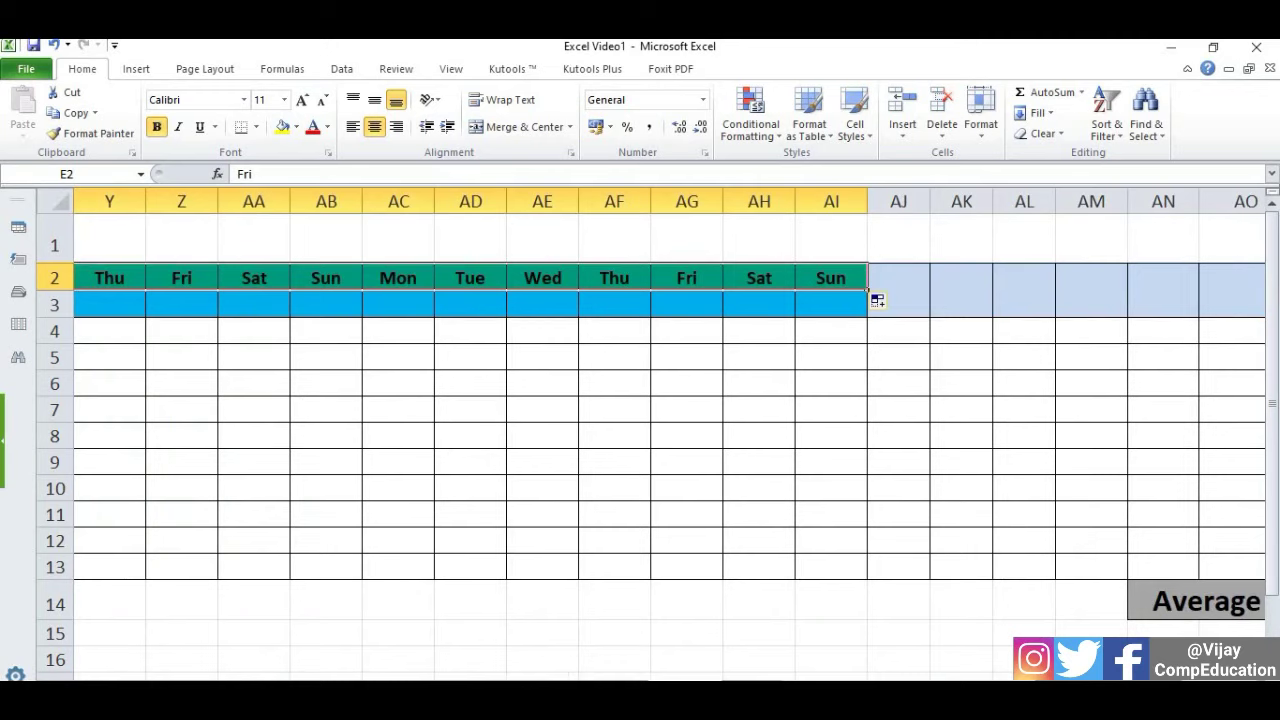
key("Home")
key("Right")
key("Down")
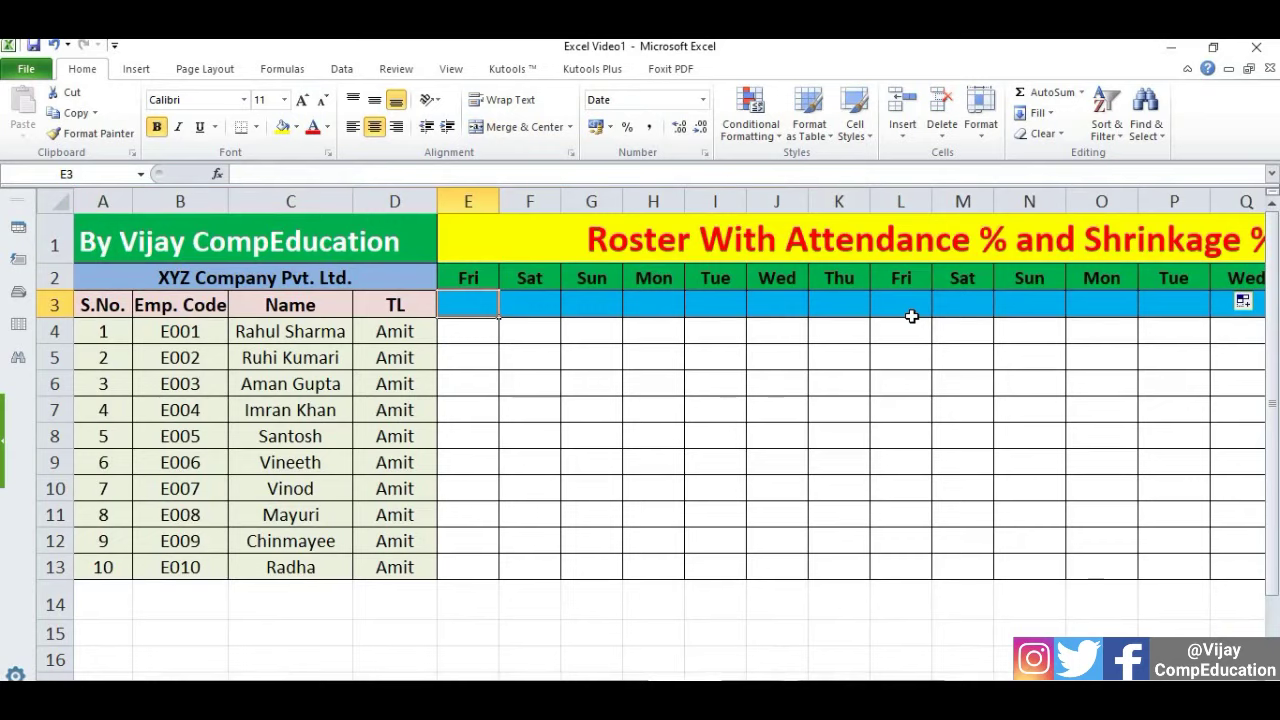
Enter the first date 01-10-2021 in E3, correcting the mistyped day.
left_click_drag(499, 201, 519, 201)
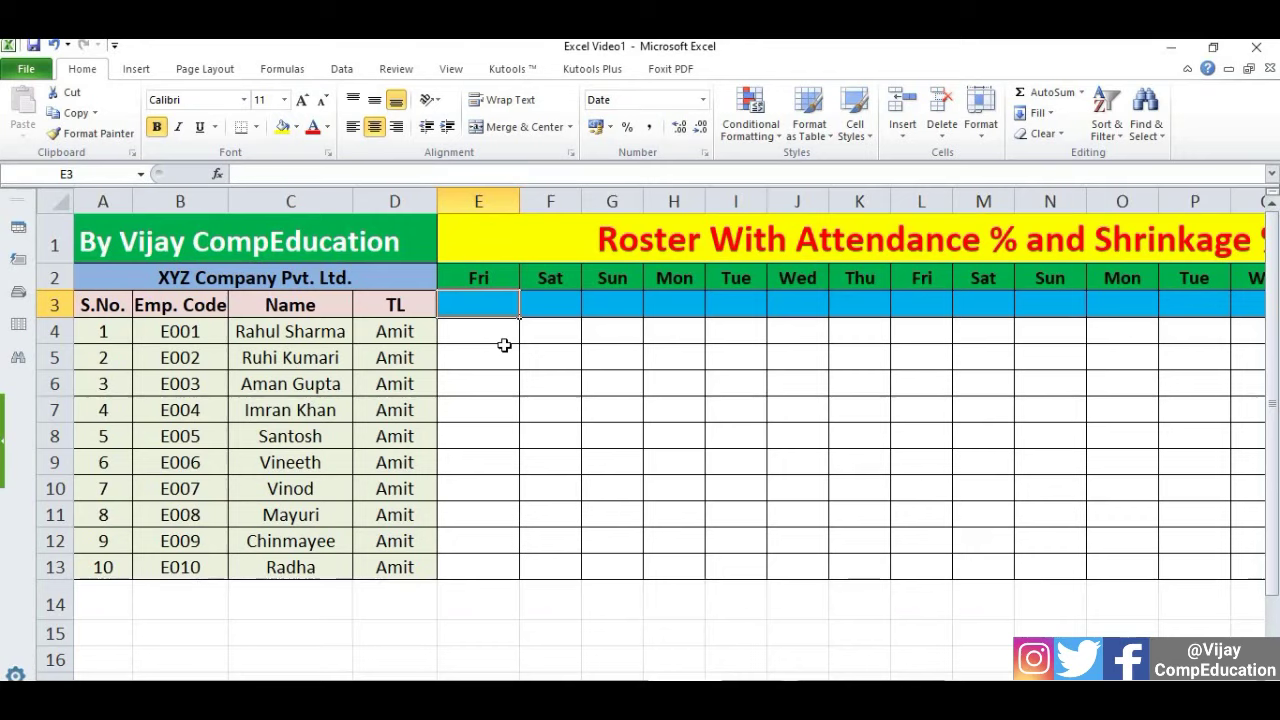
type("02-10-2021")
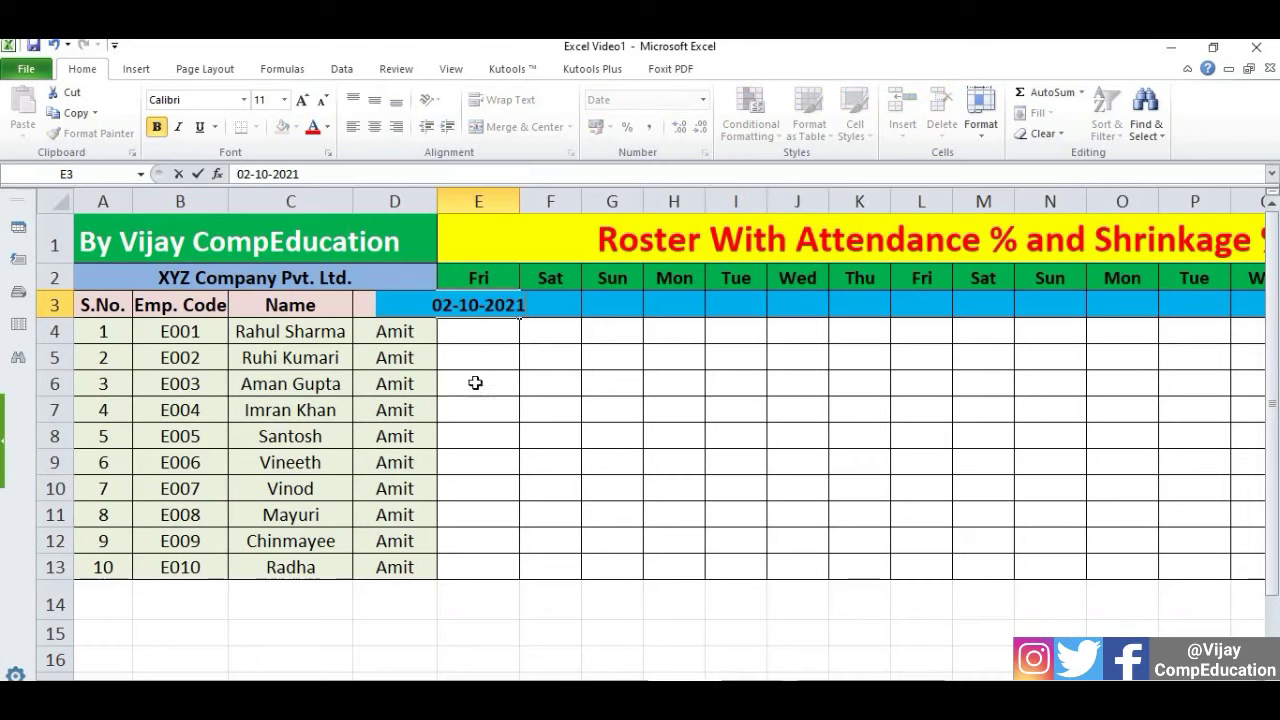
left_click(474, 383)
left_click(474, 308)
double_click(474, 308)
key("BackSpace")
type("1")
left_click(504, 375)
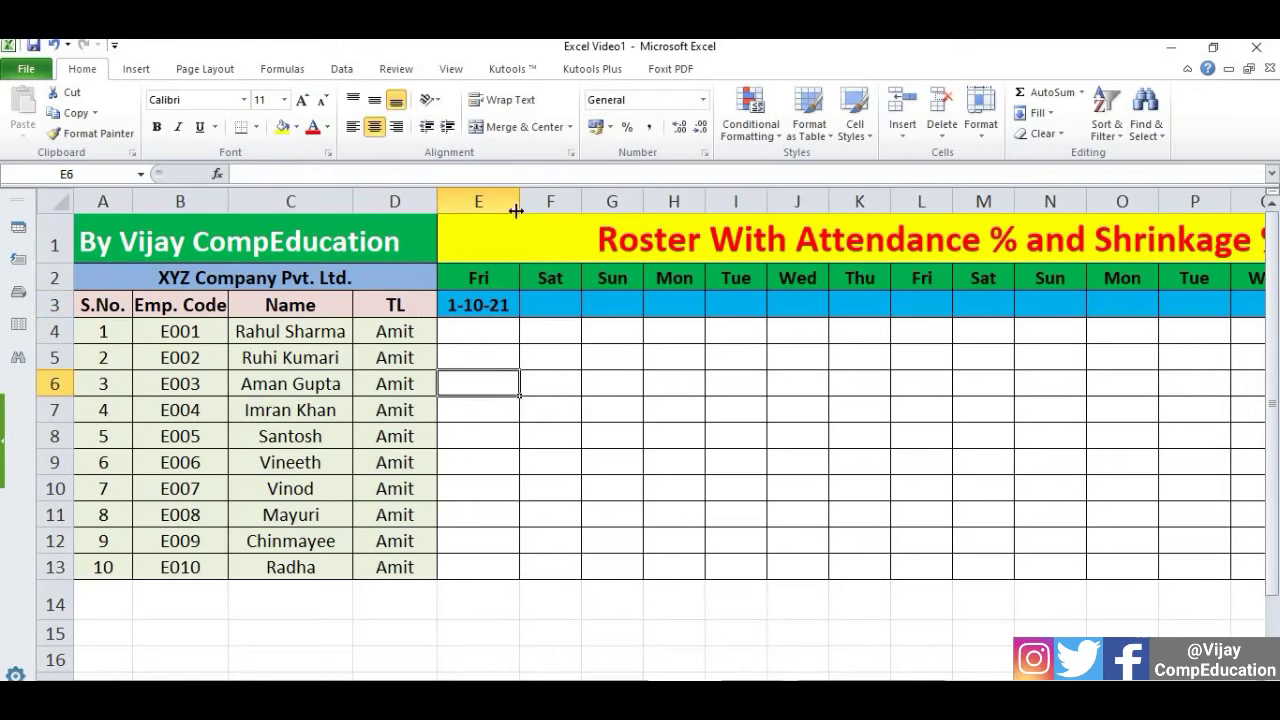
Fill consecutive October dates from E3 across row 3 through AI3.
left_click(557, 314)
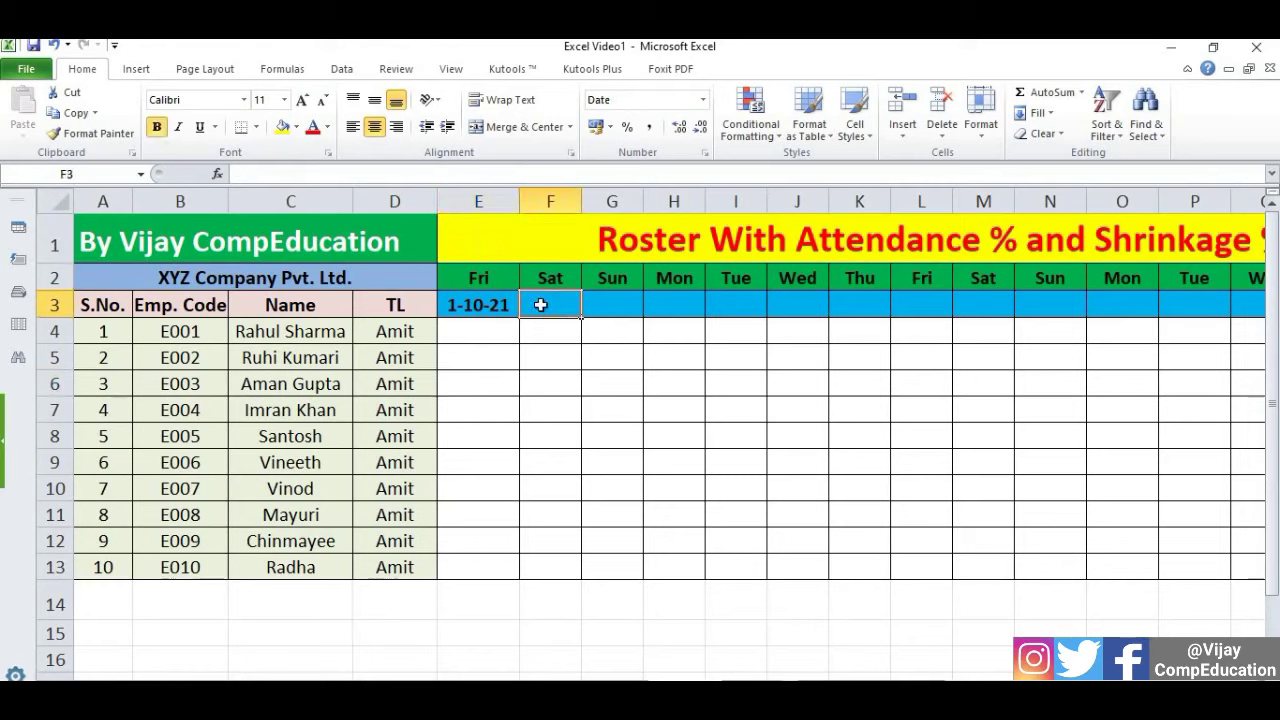
left_click(500, 303)
left_click_drag(519, 316, 868, 308)
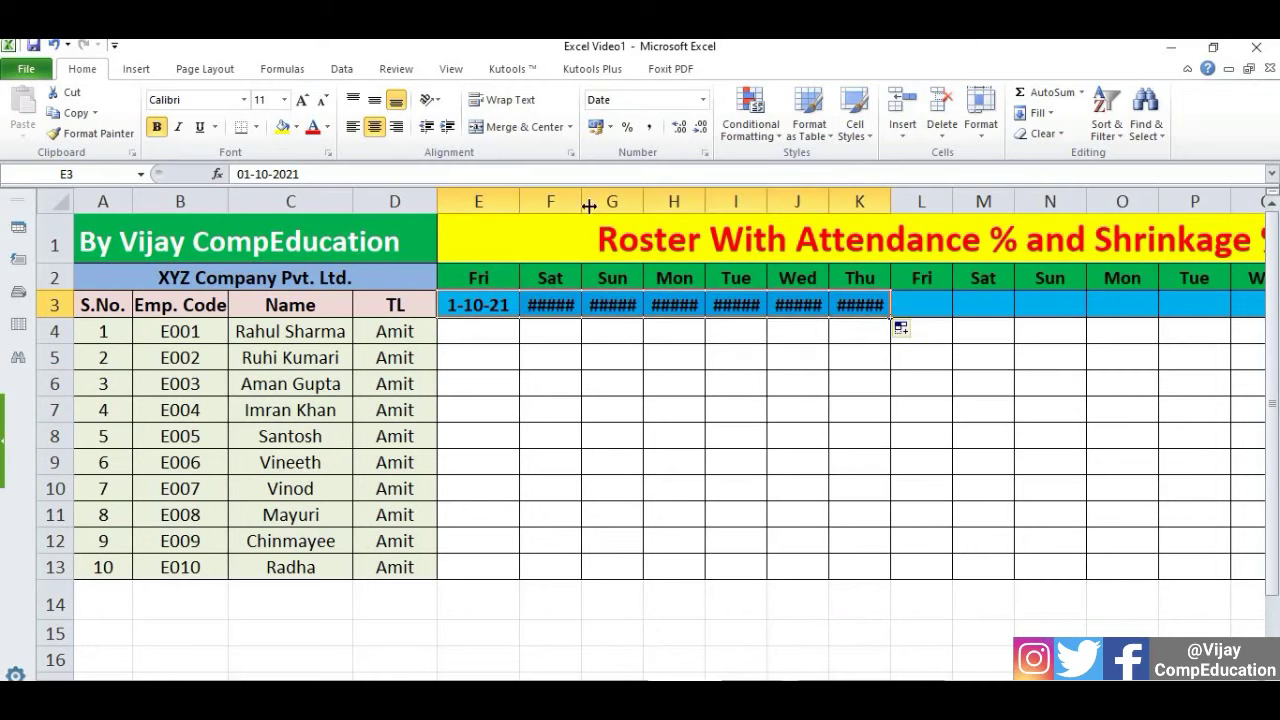
left_click_drag(579, 202, 681, 202)
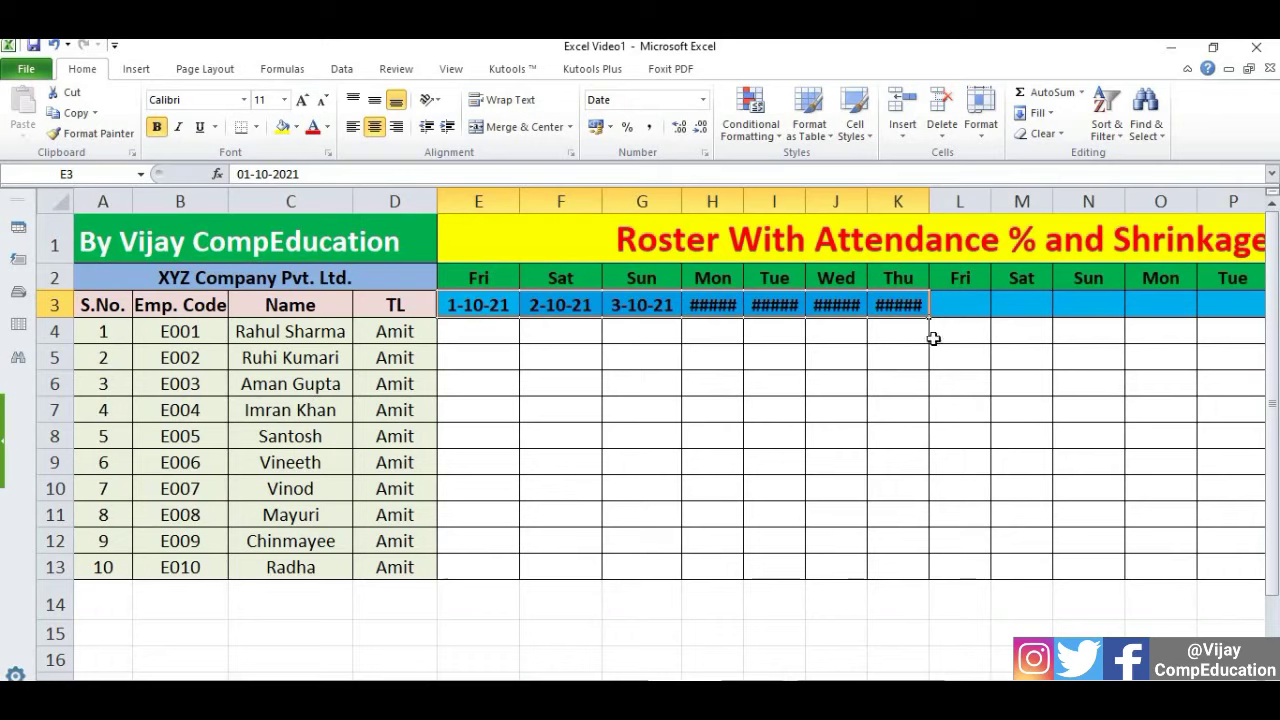
mouse_move(929, 316)
left_mouse_down()
mouse_move(1190, 318)
mouse_move(1113, 306)
left_mouse_up()
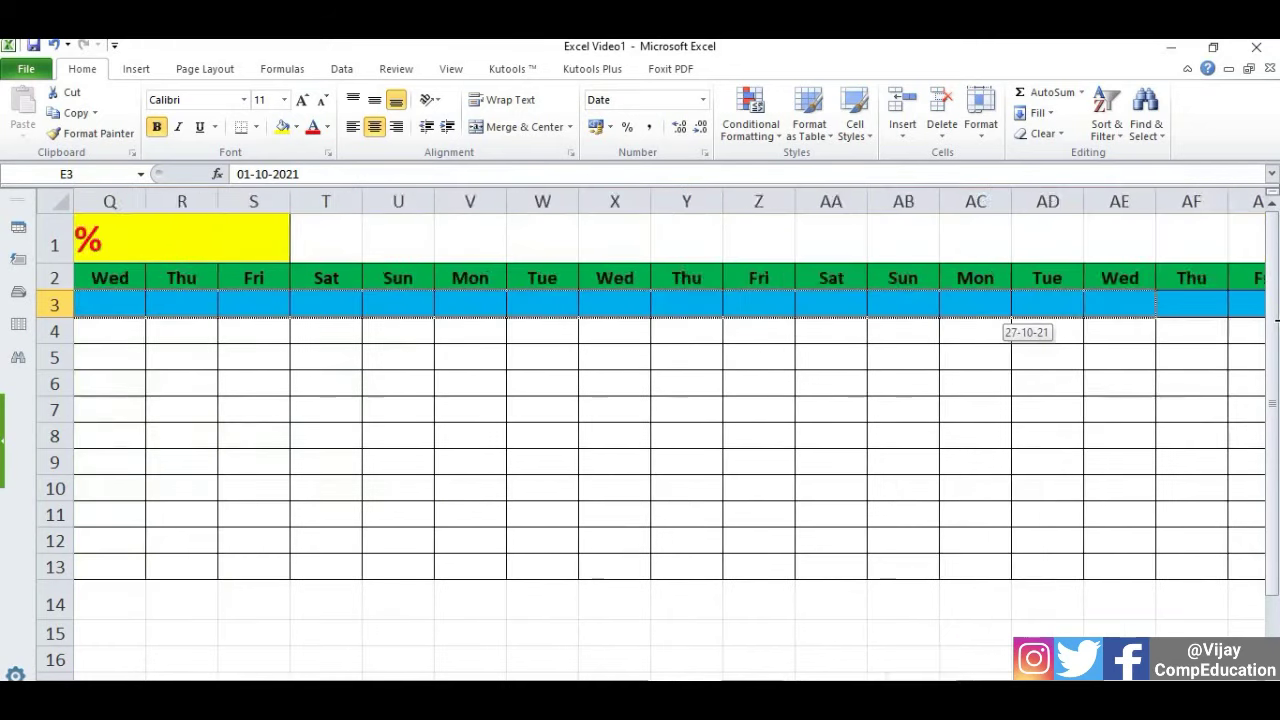
left_click_drag(1113, 306, 1088, 329)
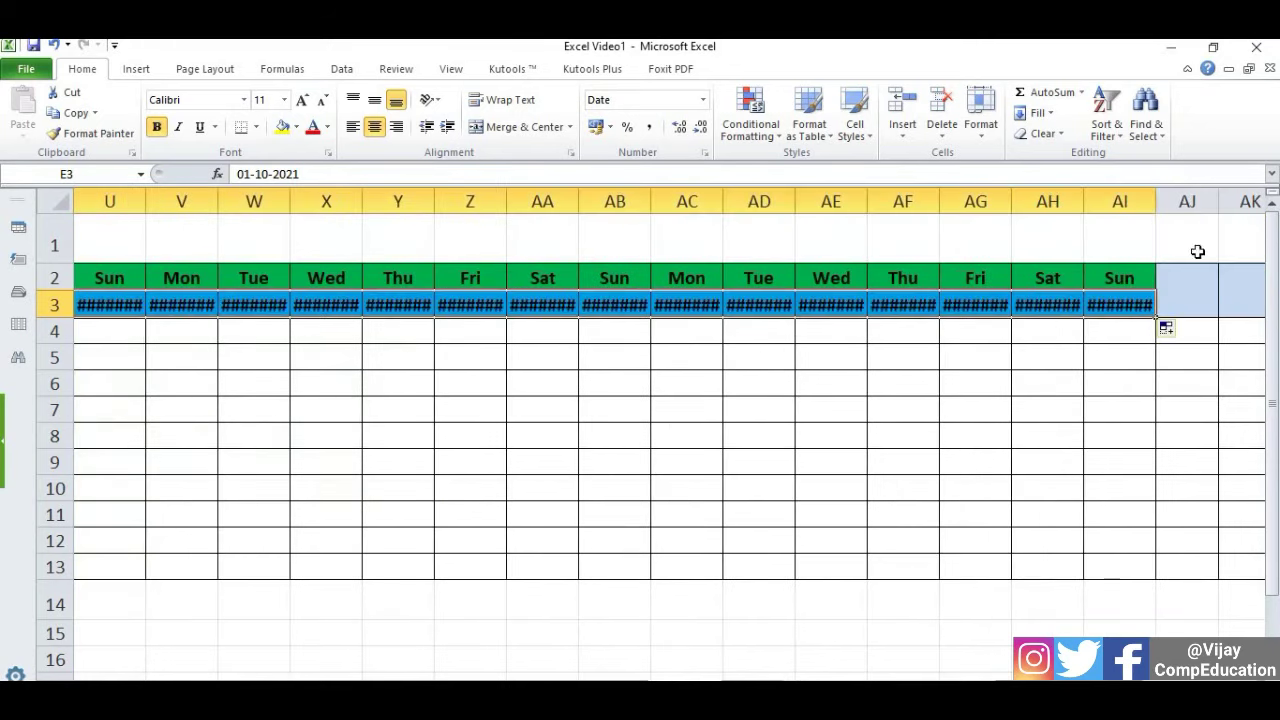
left_click_drag(1157, 194, 1181, 196)
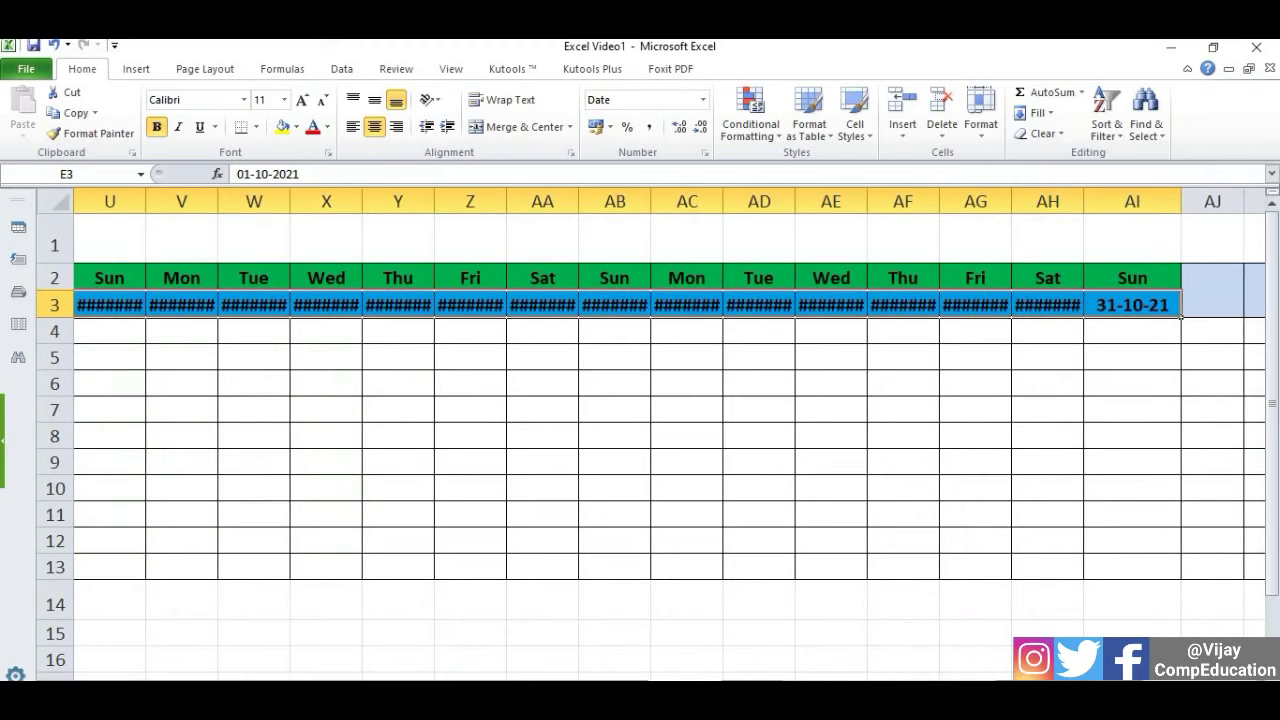
Auto-fit the date column widths so every date shows, then select E4.
scroll(606, 306, "left", 10)
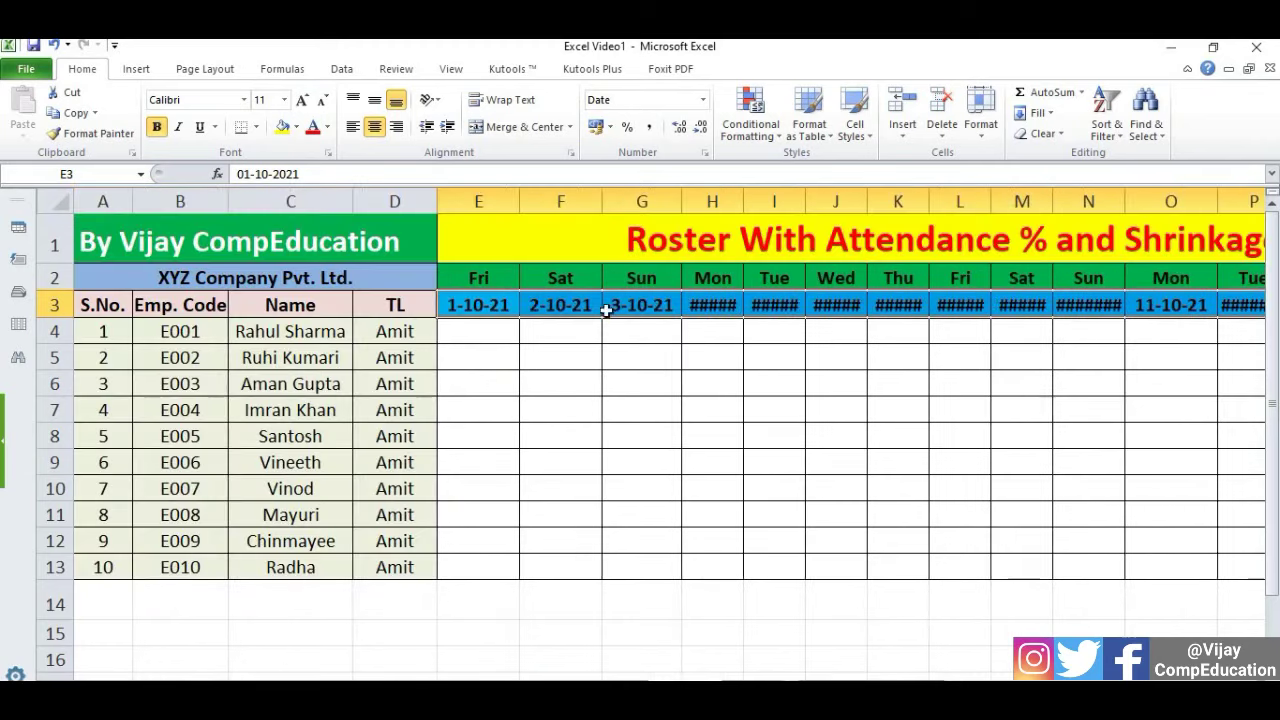
double_click(743, 201)
key("alt+h")
key("o")
key("i")
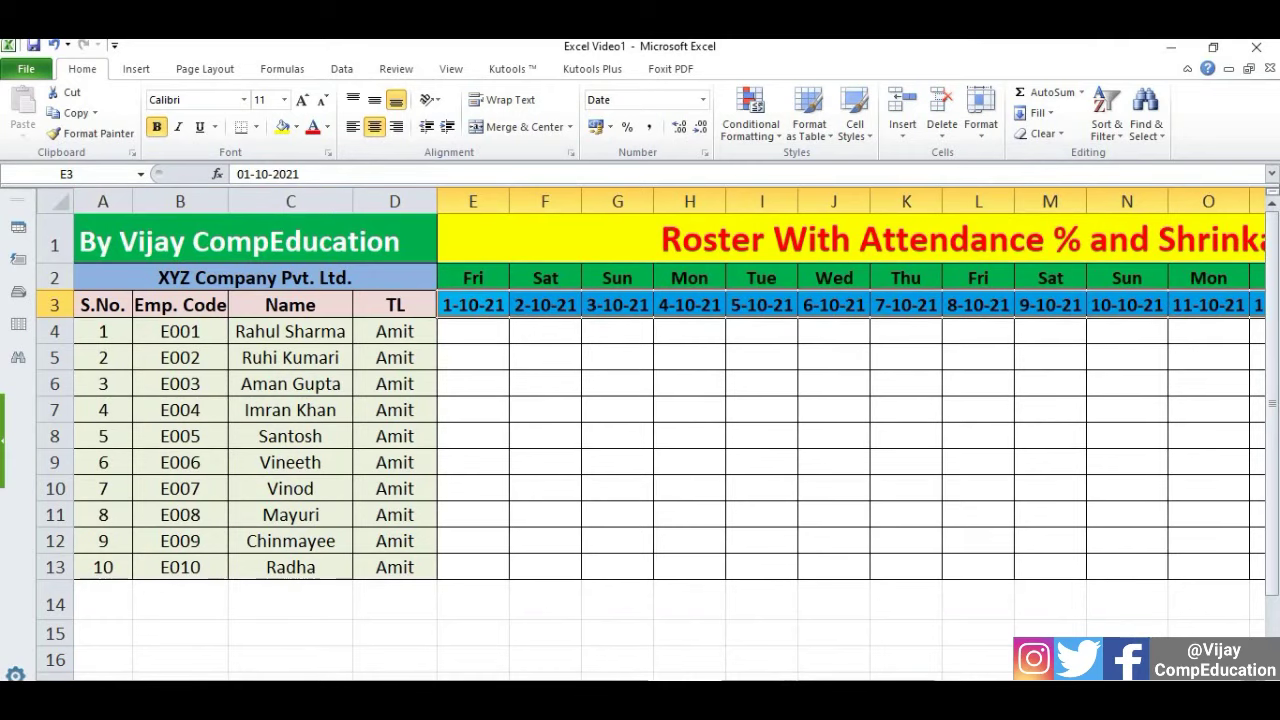
scroll(565, 266, "right", 10)
scroll(565, 266, "right", 4)
scroll(565, 266, "right", 3)
scroll(565, 266, "left", 15)
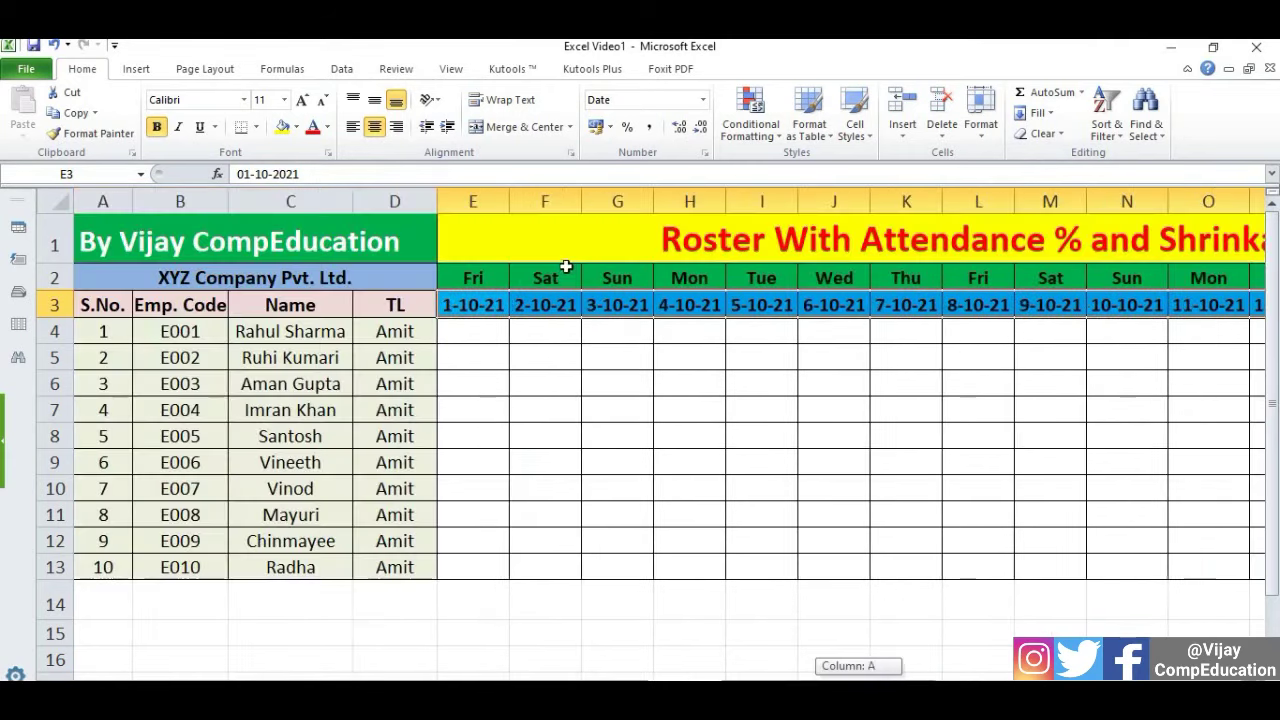
left_click(487, 340)
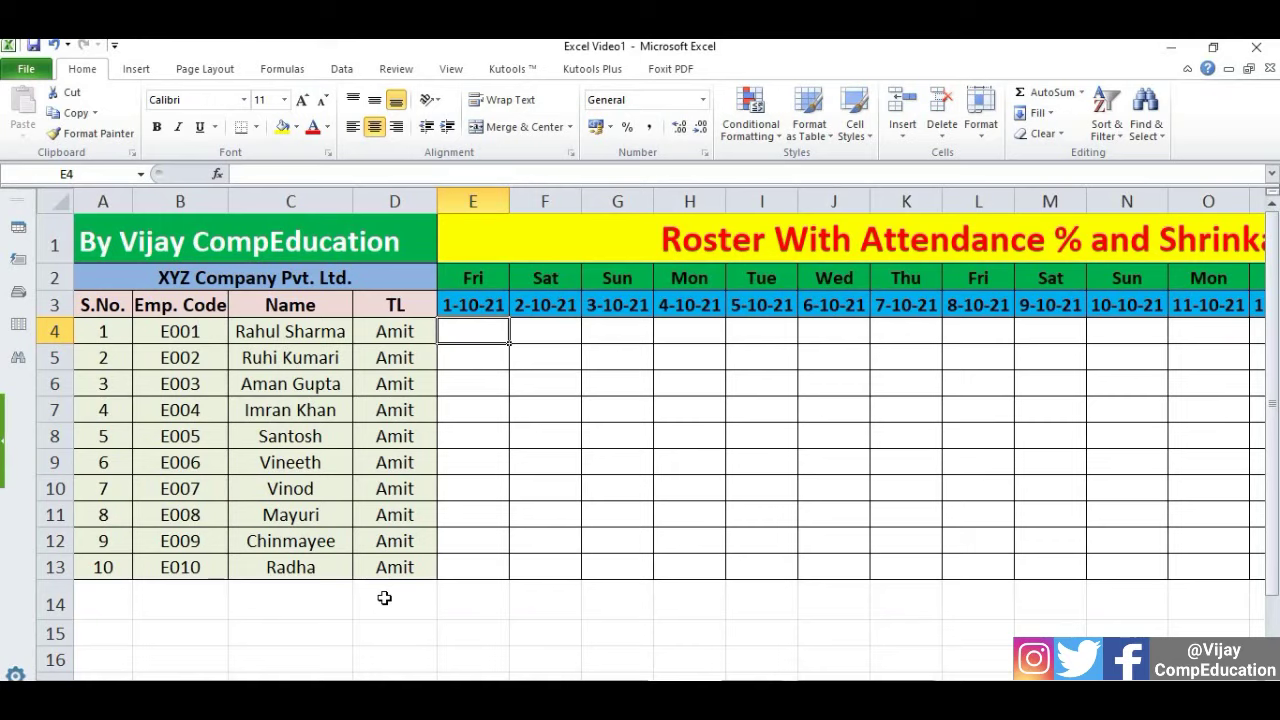
Restrict E4:AI13 to a Data Validation dropdown list of P, A, L, HD, WO.
left_click_drag(470, 335, 484, 566)
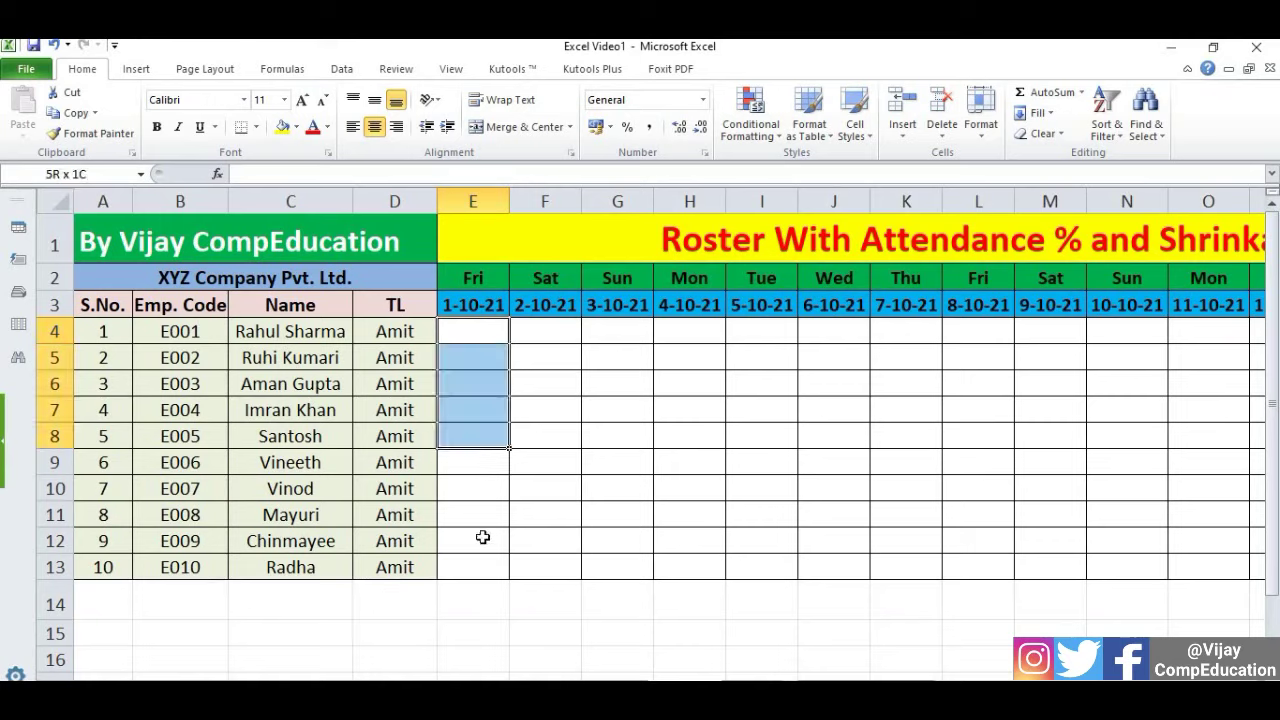
left_click_drag(921, 588, 1276, 555)
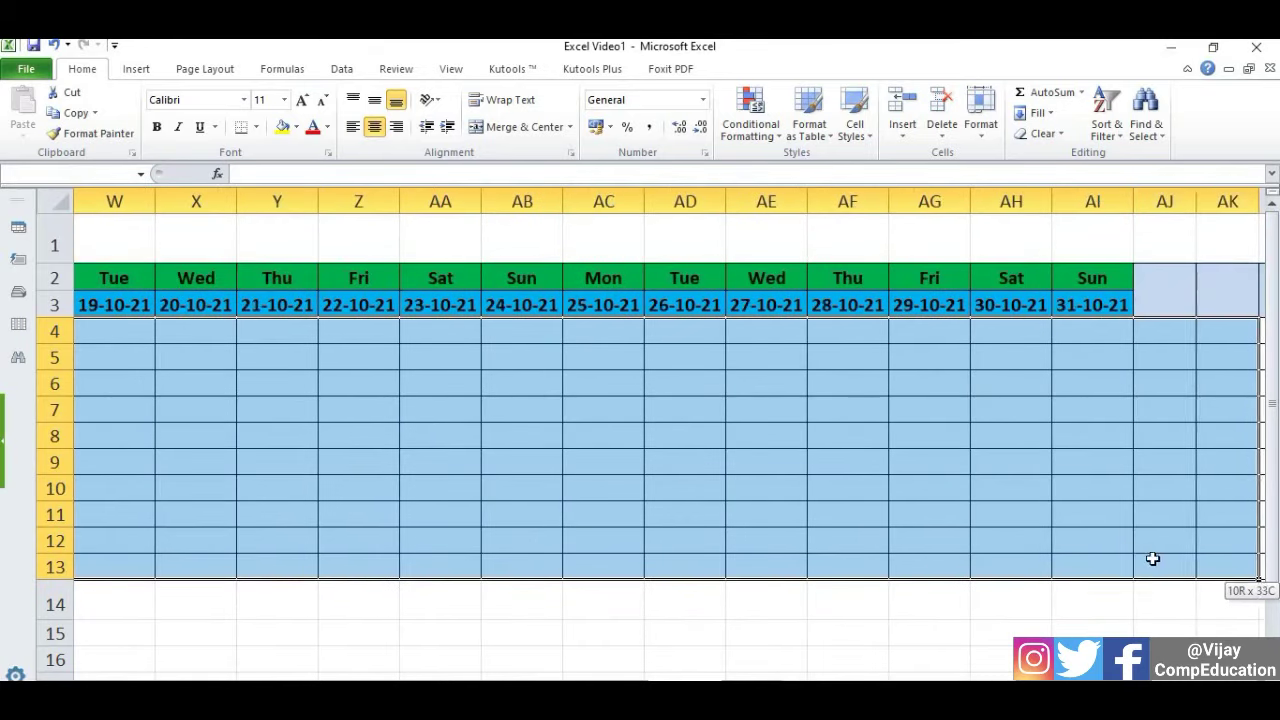
left_click_drag(1276, 555, 1130, 557)
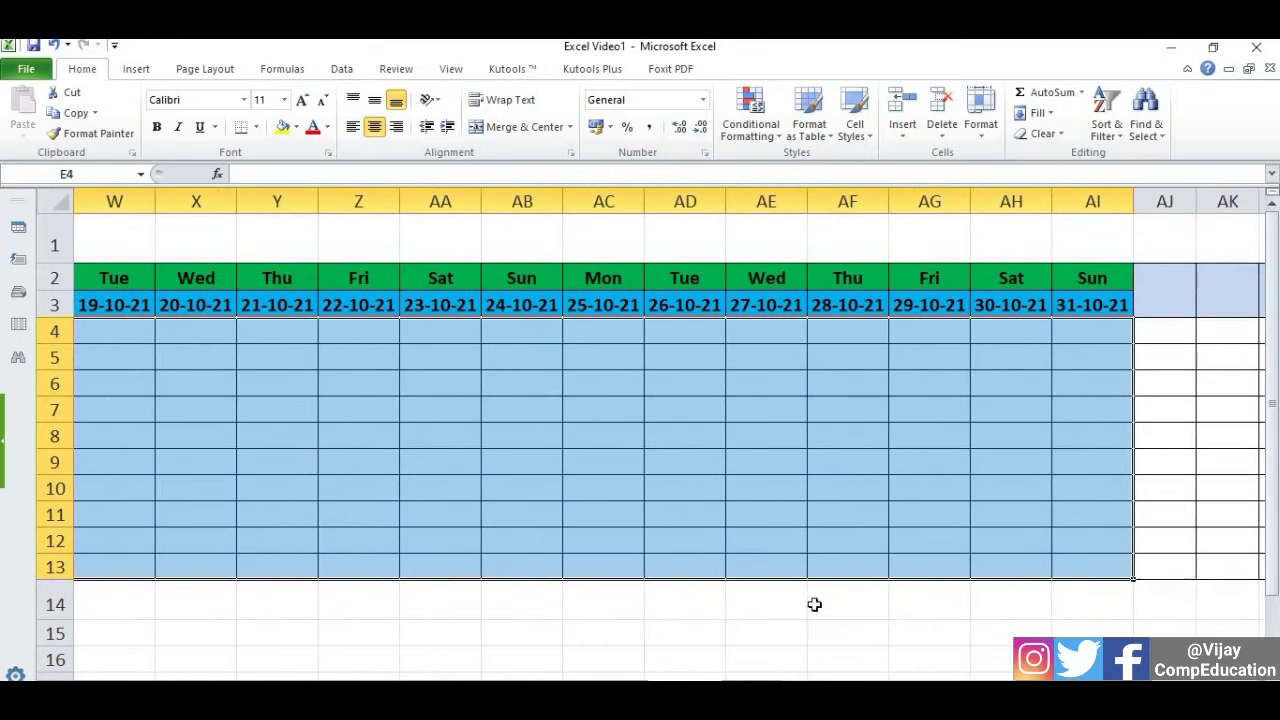
left_click(352, 77)
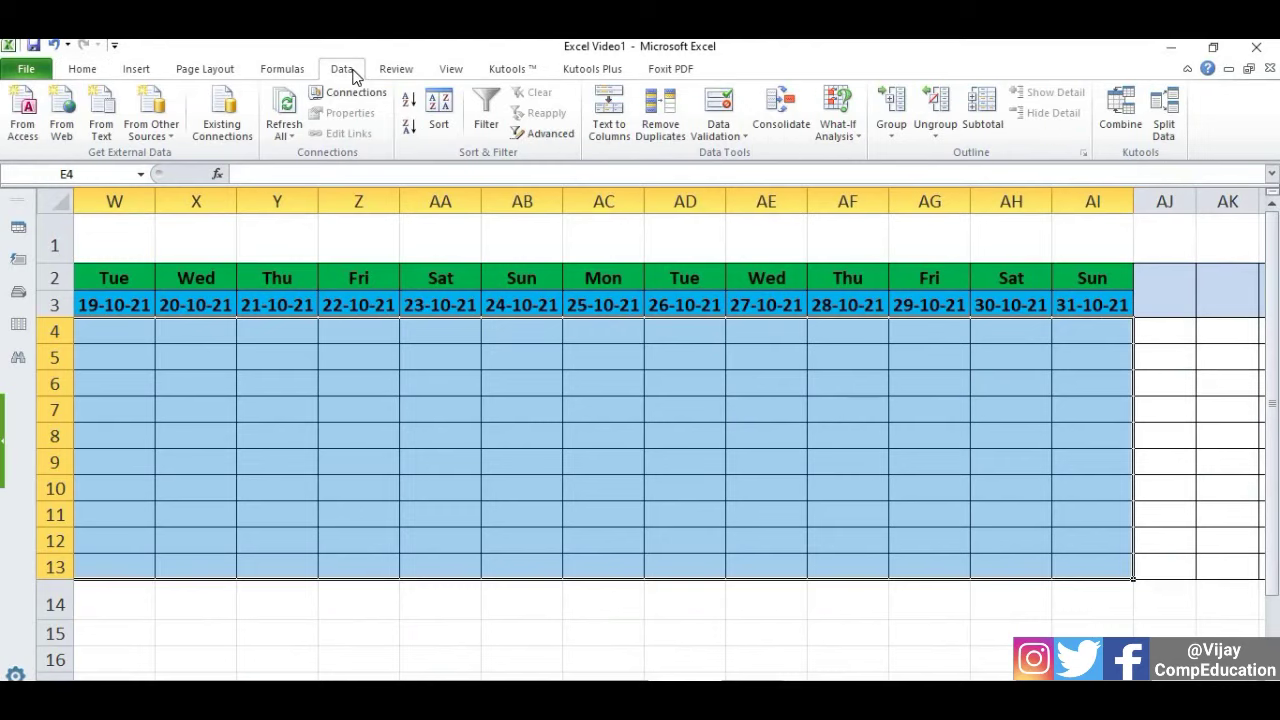
left_click(725, 135)
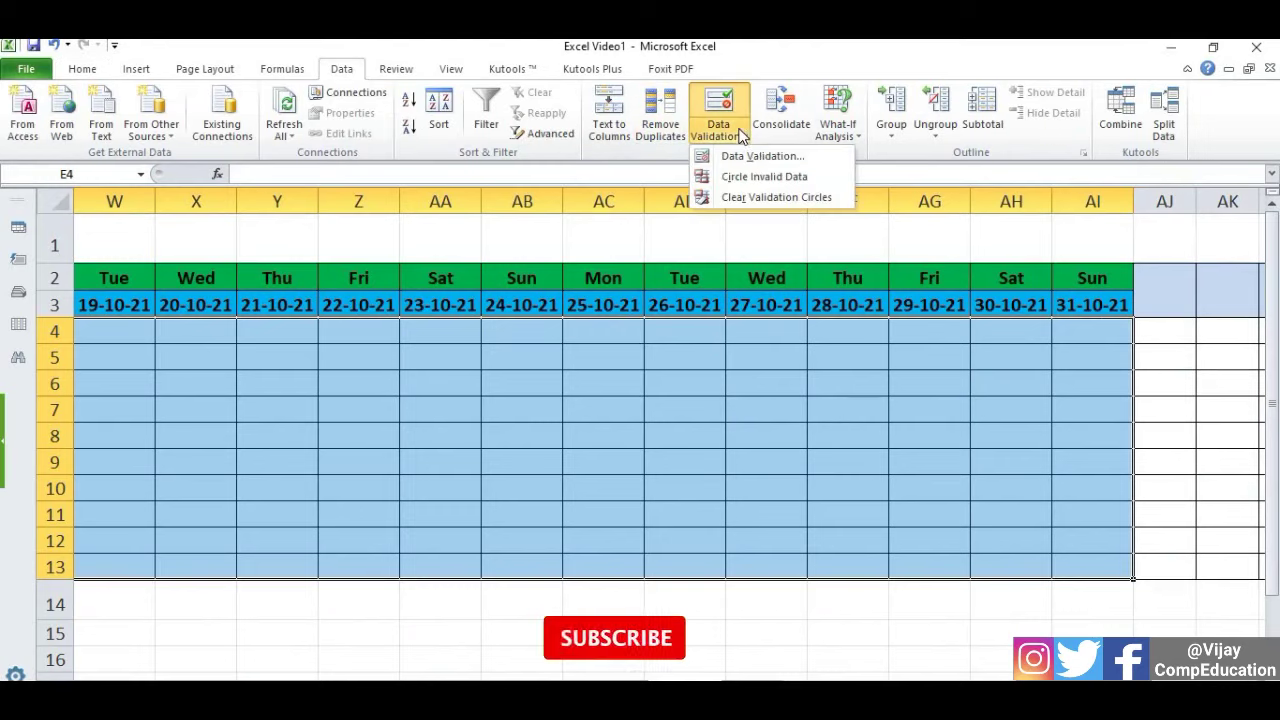
left_click(800, 160)
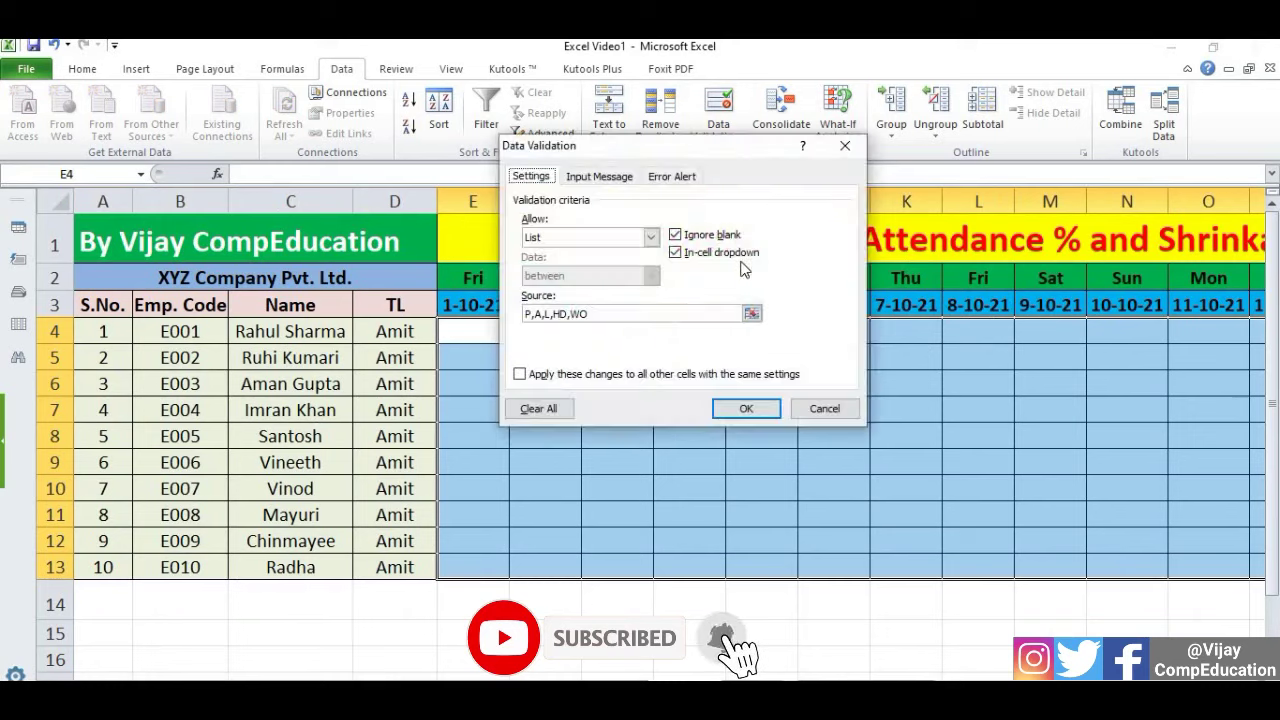
left_click(651, 237)
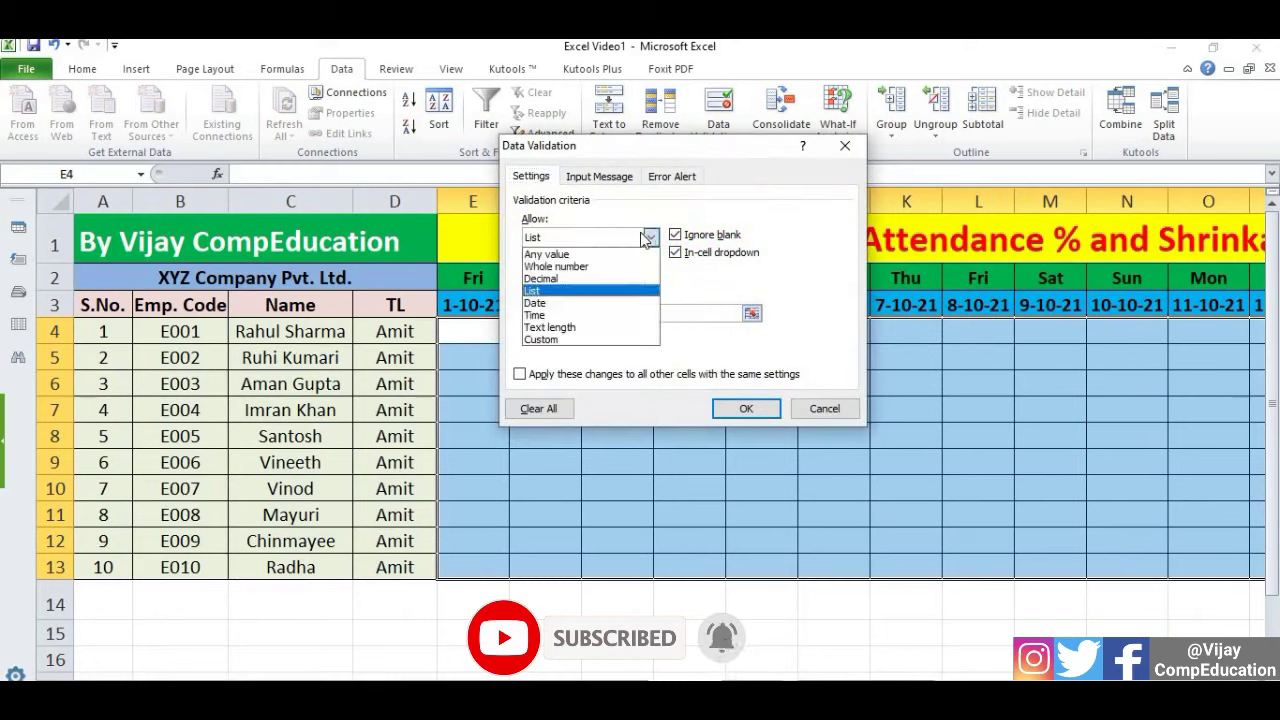
left_click(563, 291)
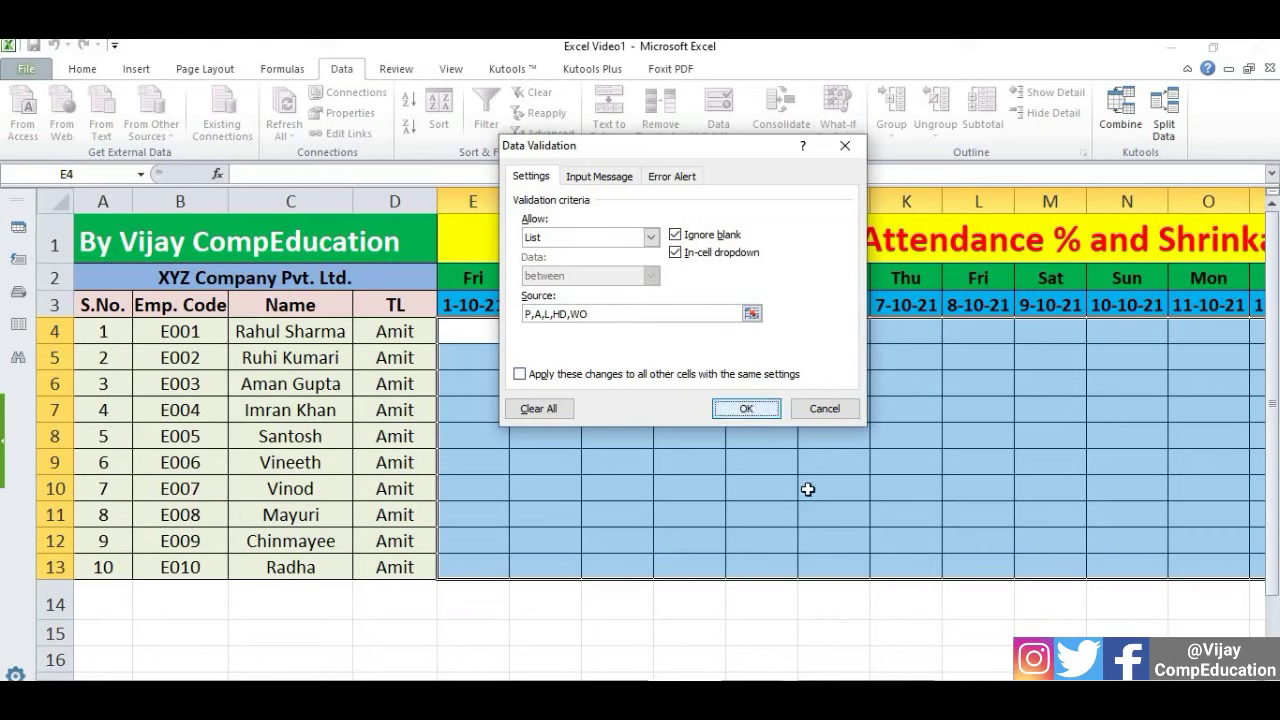
key("Return")
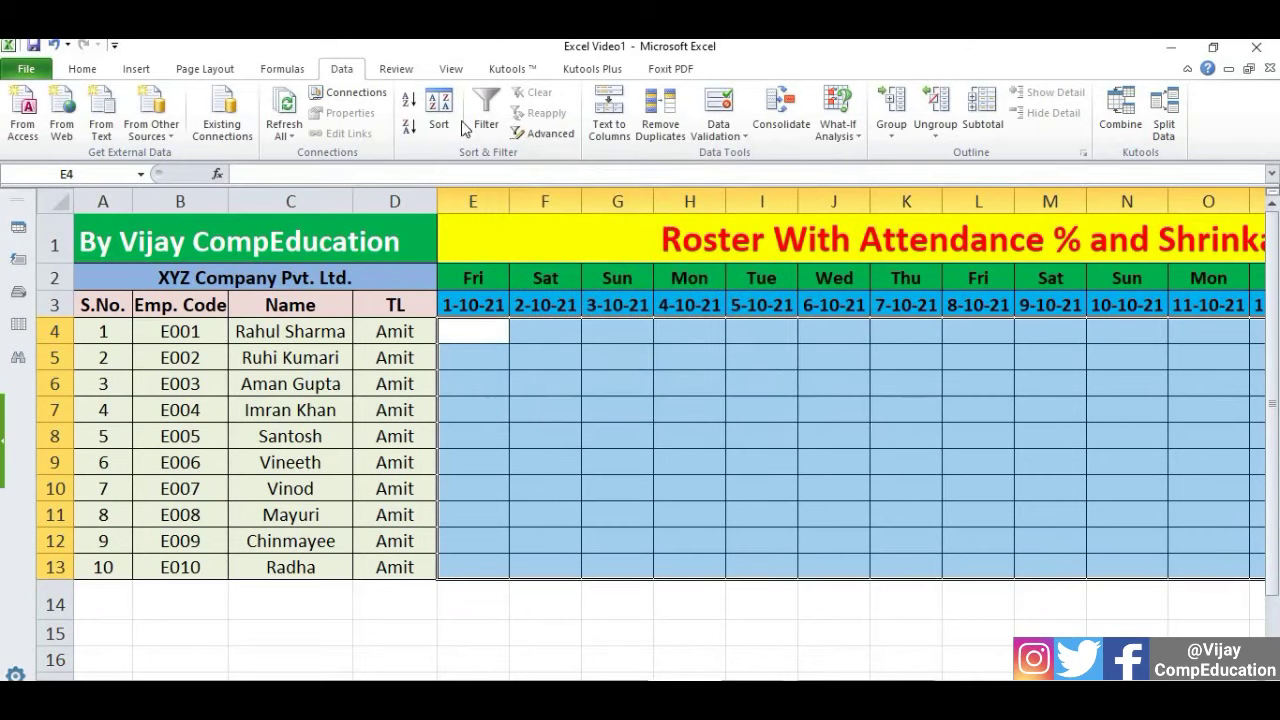
left_click(82, 68)
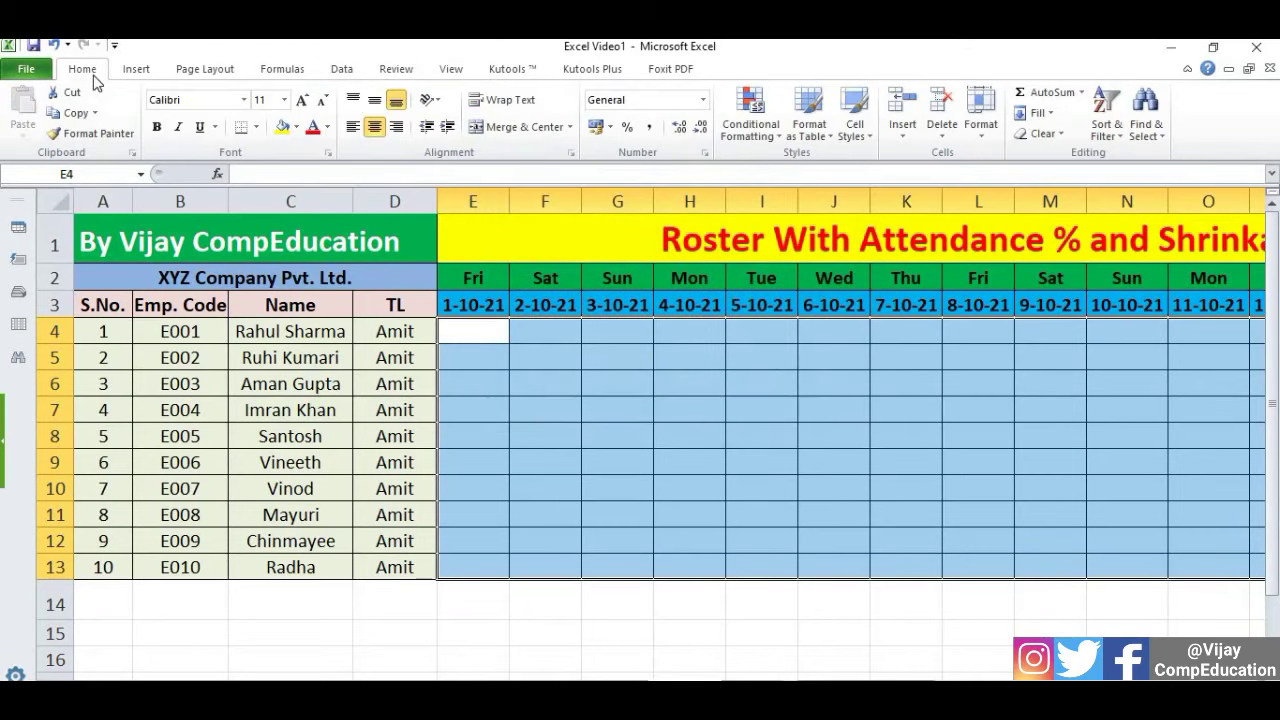
left_click(772, 143)
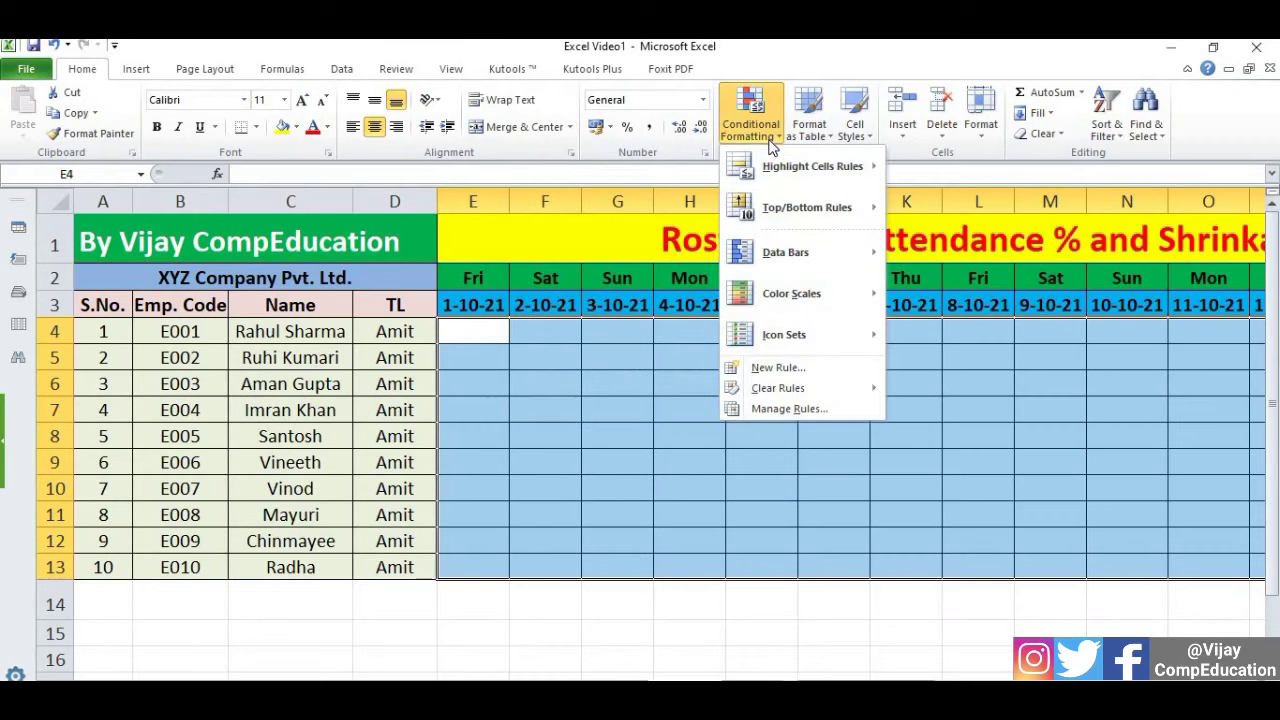
mouse_move(812, 166)
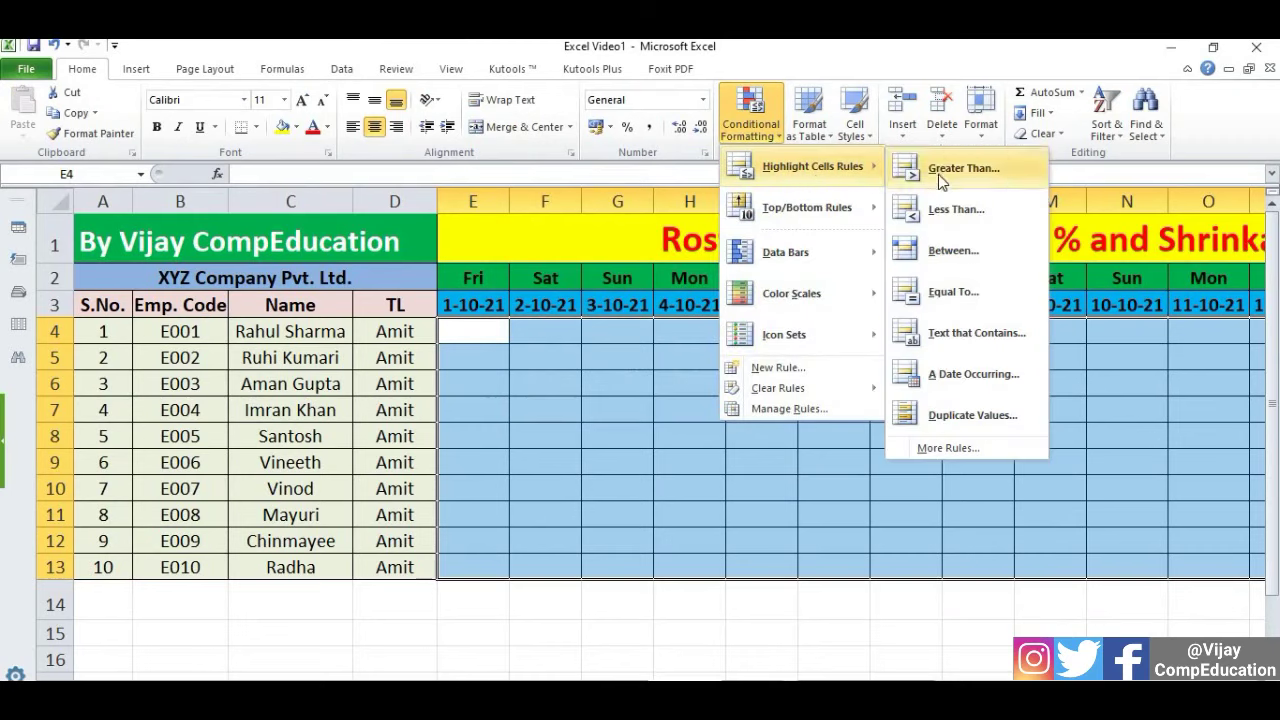
Add a Text that Contains rule giving cells with P a green custom fill.
left_click(957, 334)
type("P")
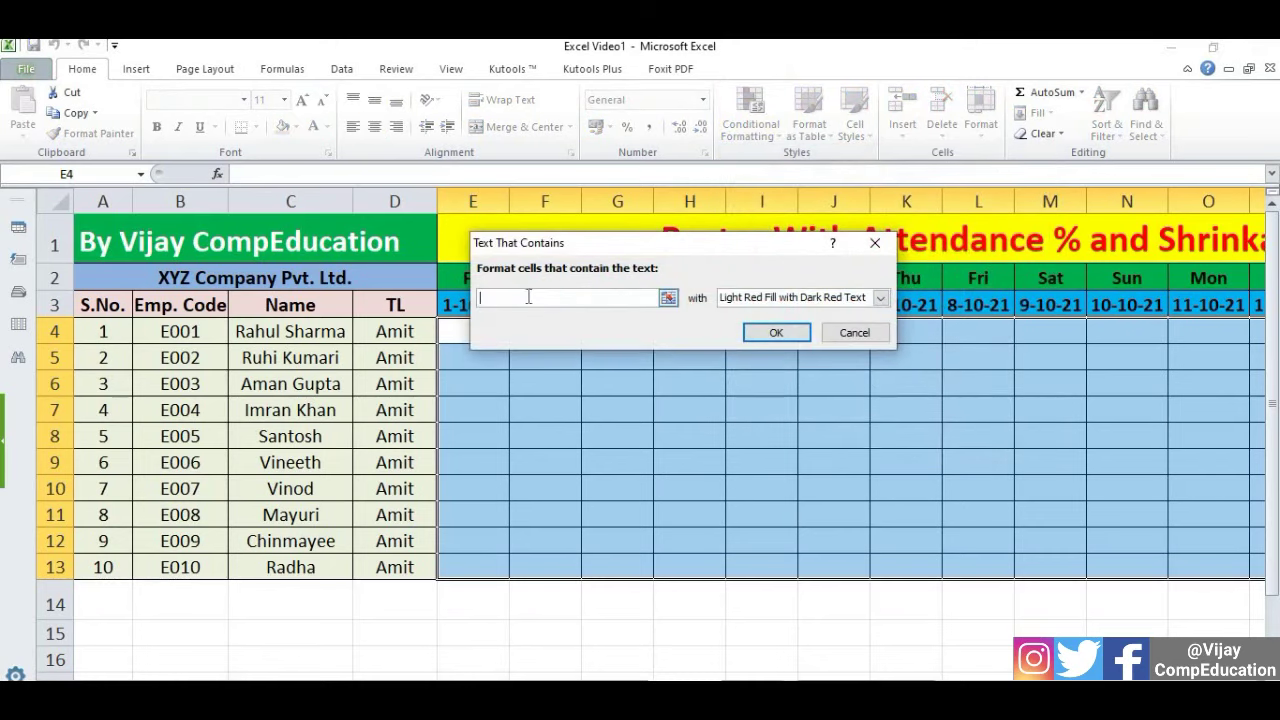
left_click(880, 299)
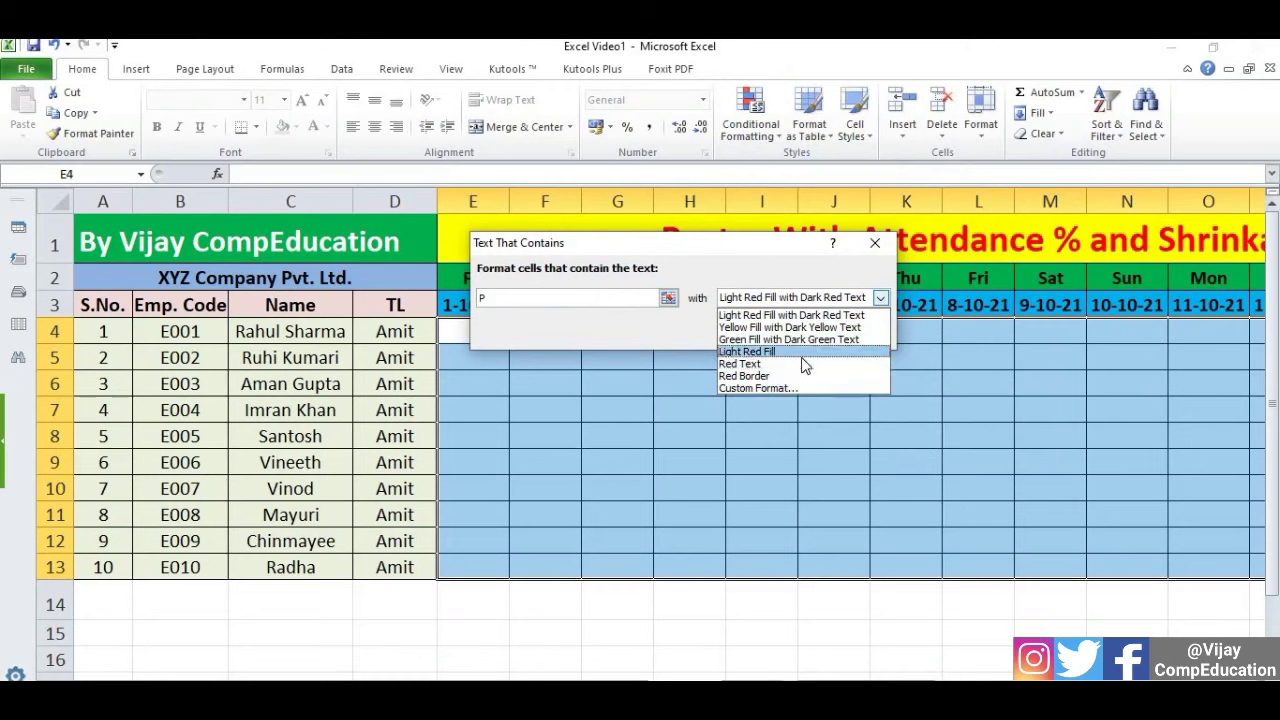
left_click(806, 390)
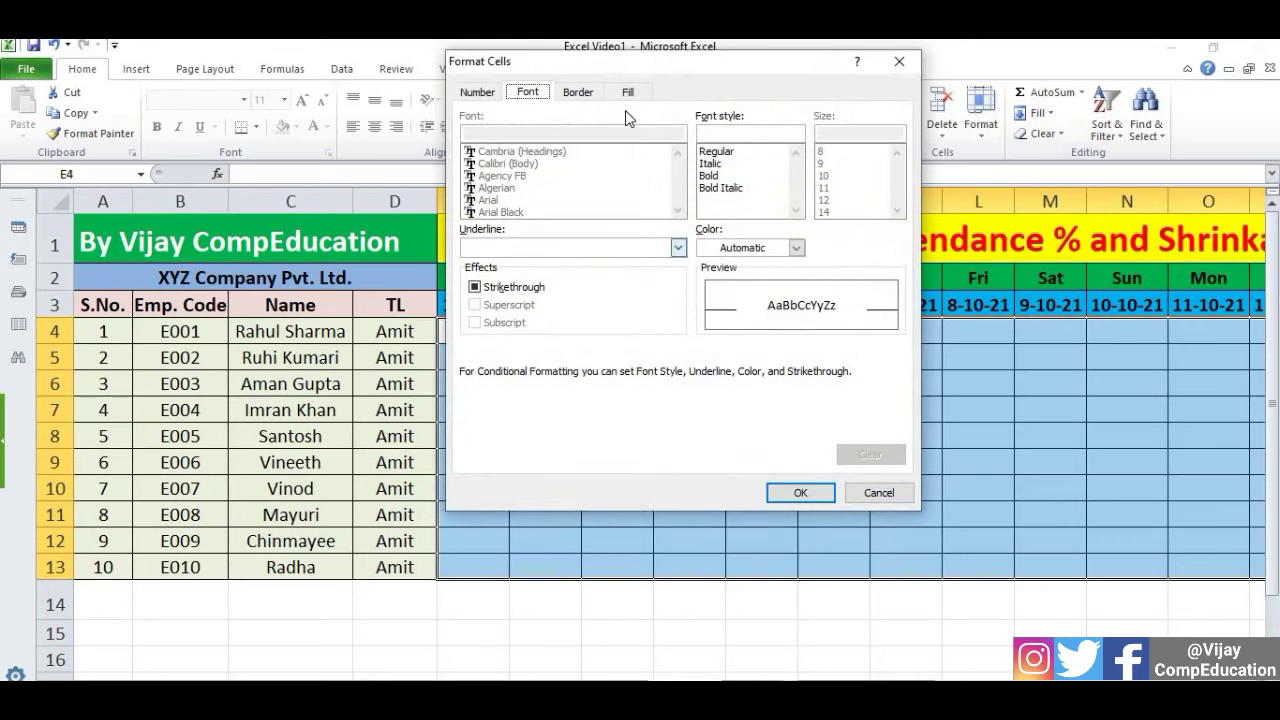
left_click(628, 92)
left_click(562, 276)
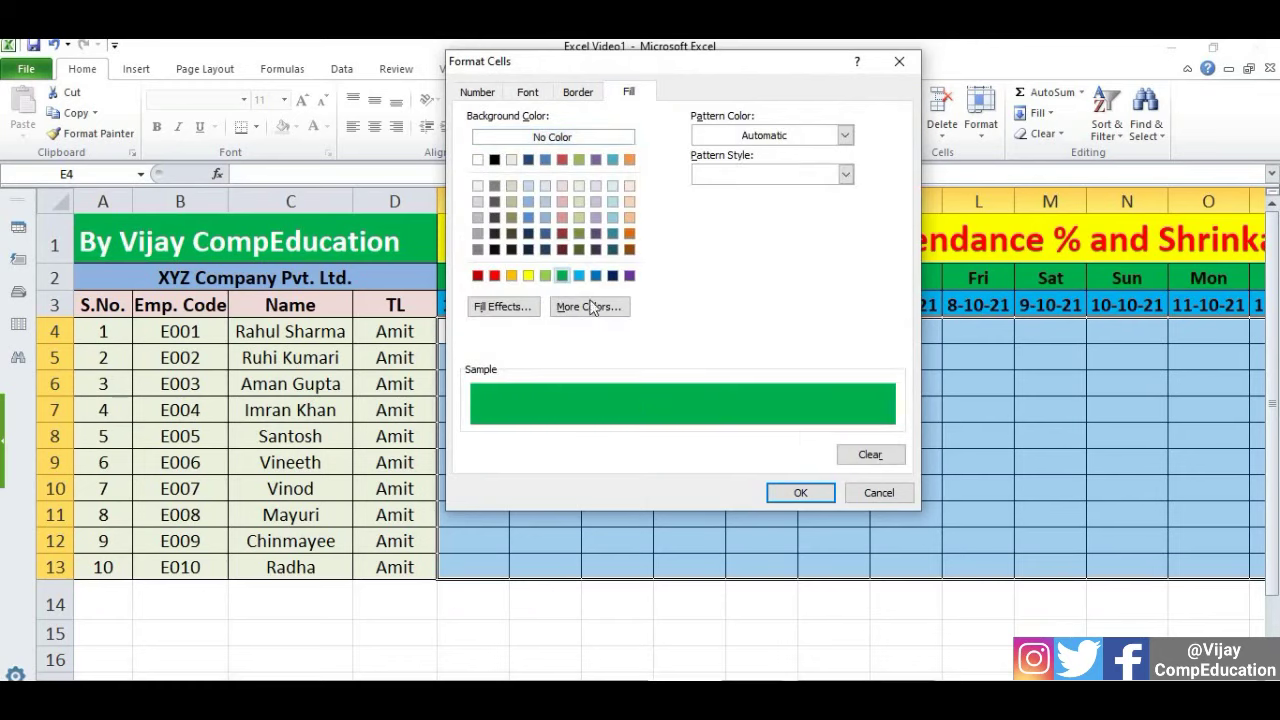
left_click(801, 493)
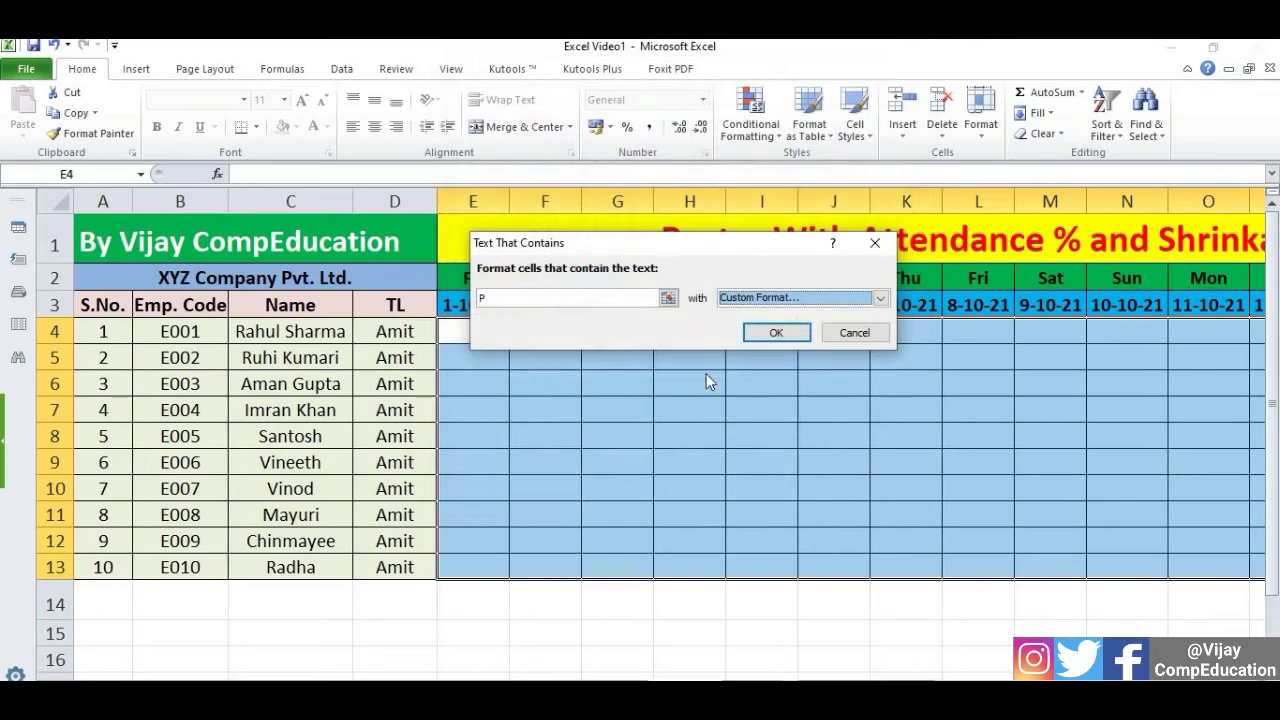
left_click(769, 337)
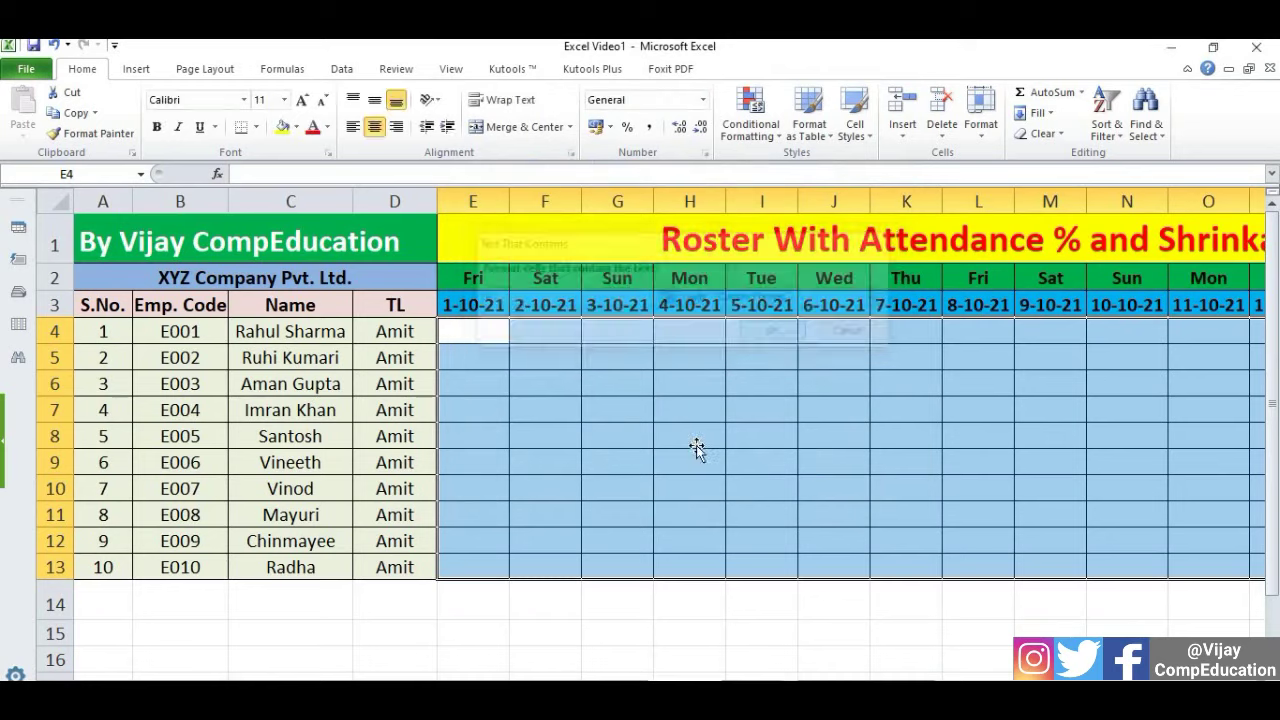
left_click(690, 440)
left_click(470, 332)
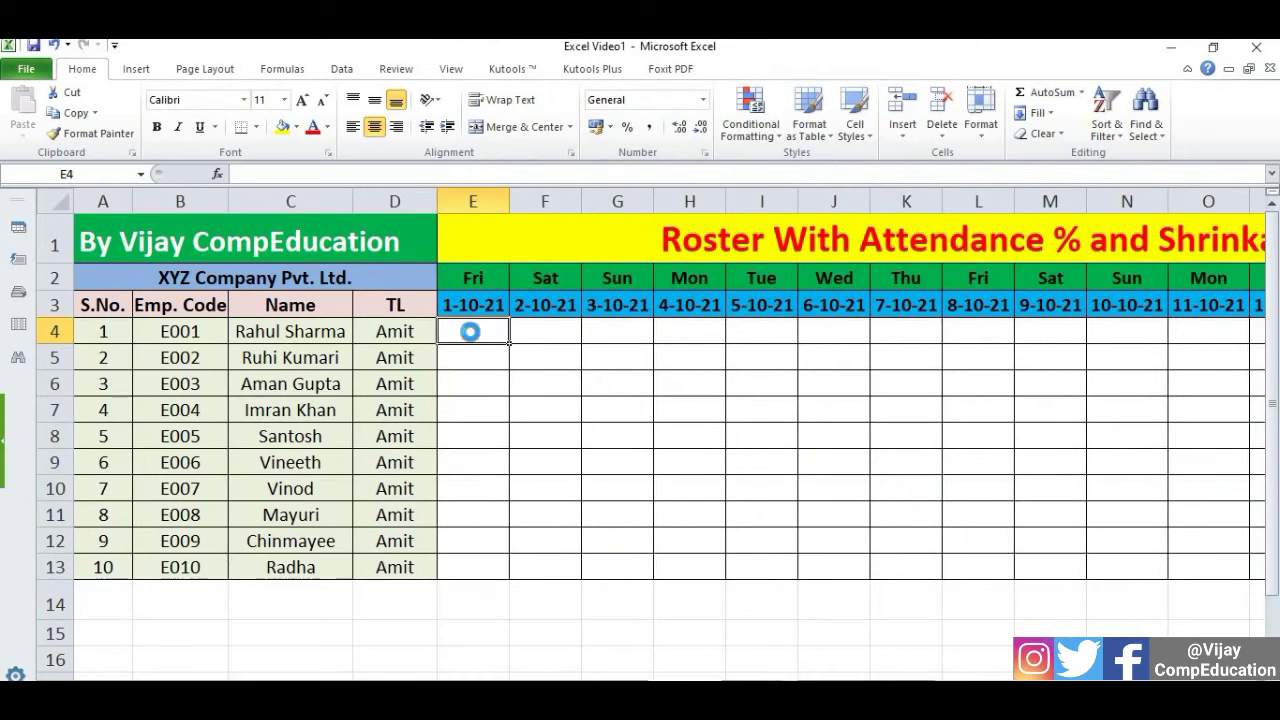
Enter P in E4 to test the green highlight, then reselect the grid E4:AI13.
type("P")
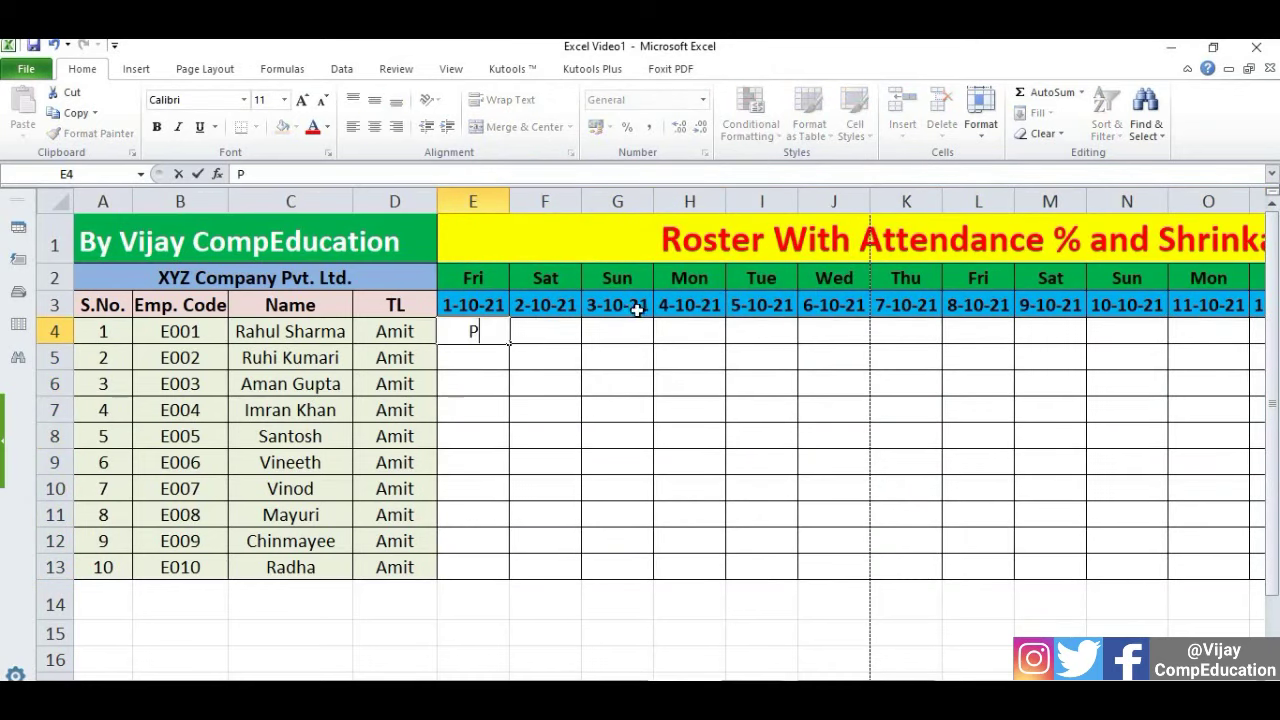
left_click(629, 380)
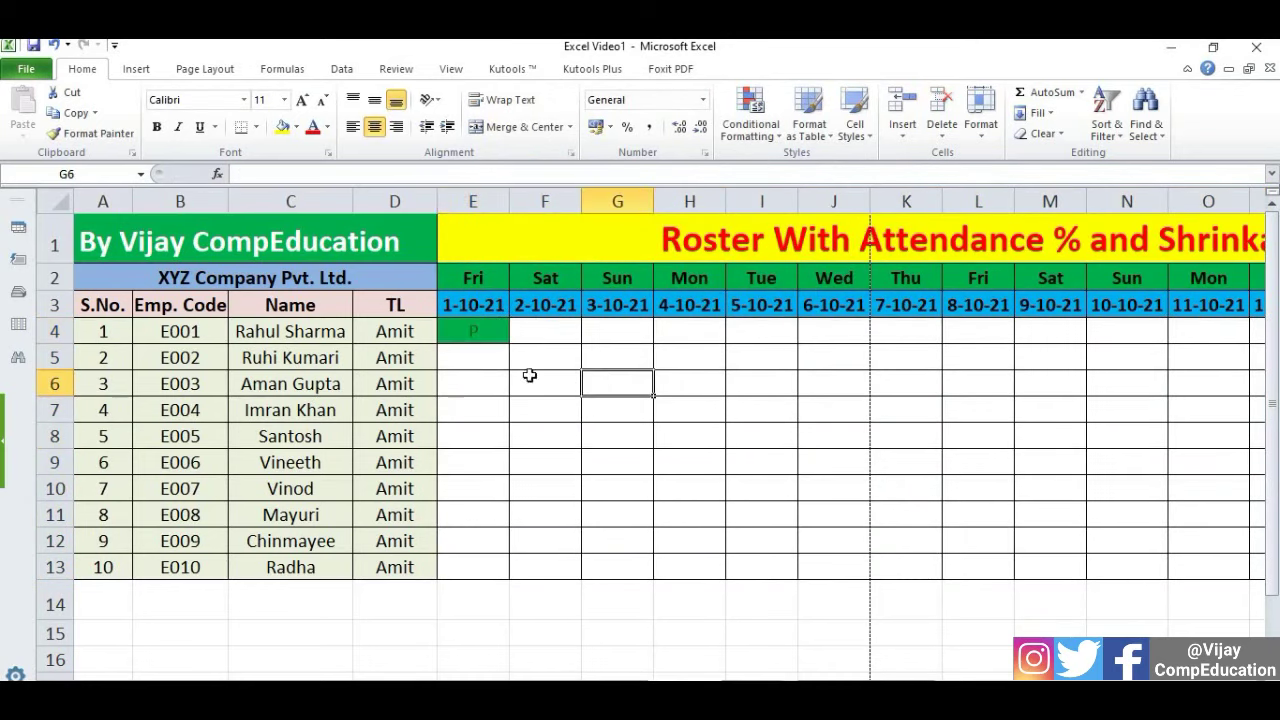
left_click(472, 334)
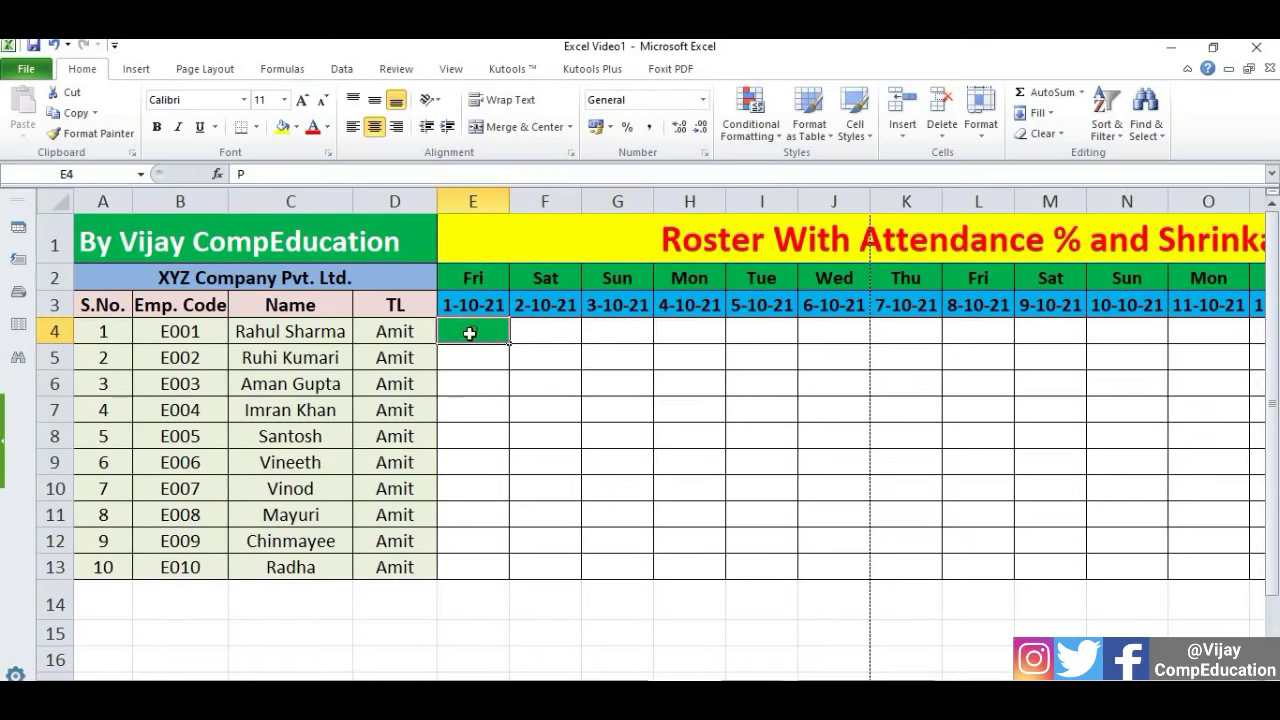
key("ctrl+shift+Right")
key("ctrl+shift+Down")
key("shift+BackSpace")
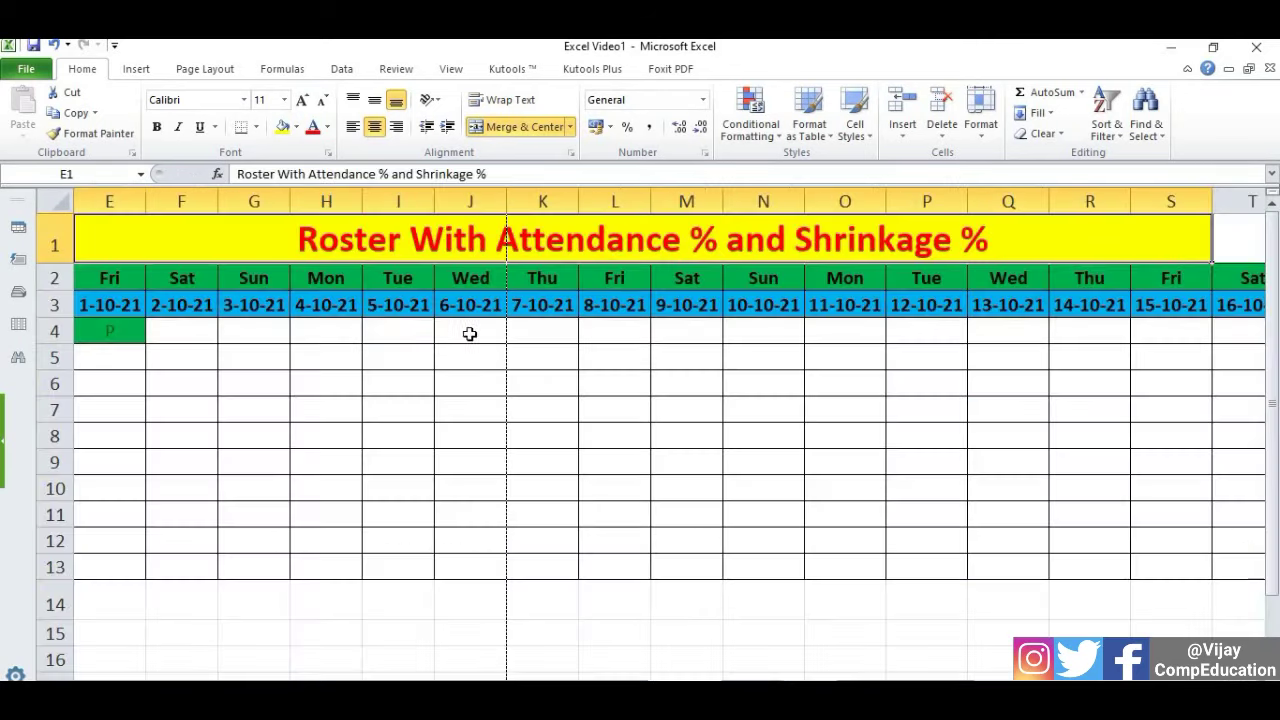
key("ctrl+shift+End")
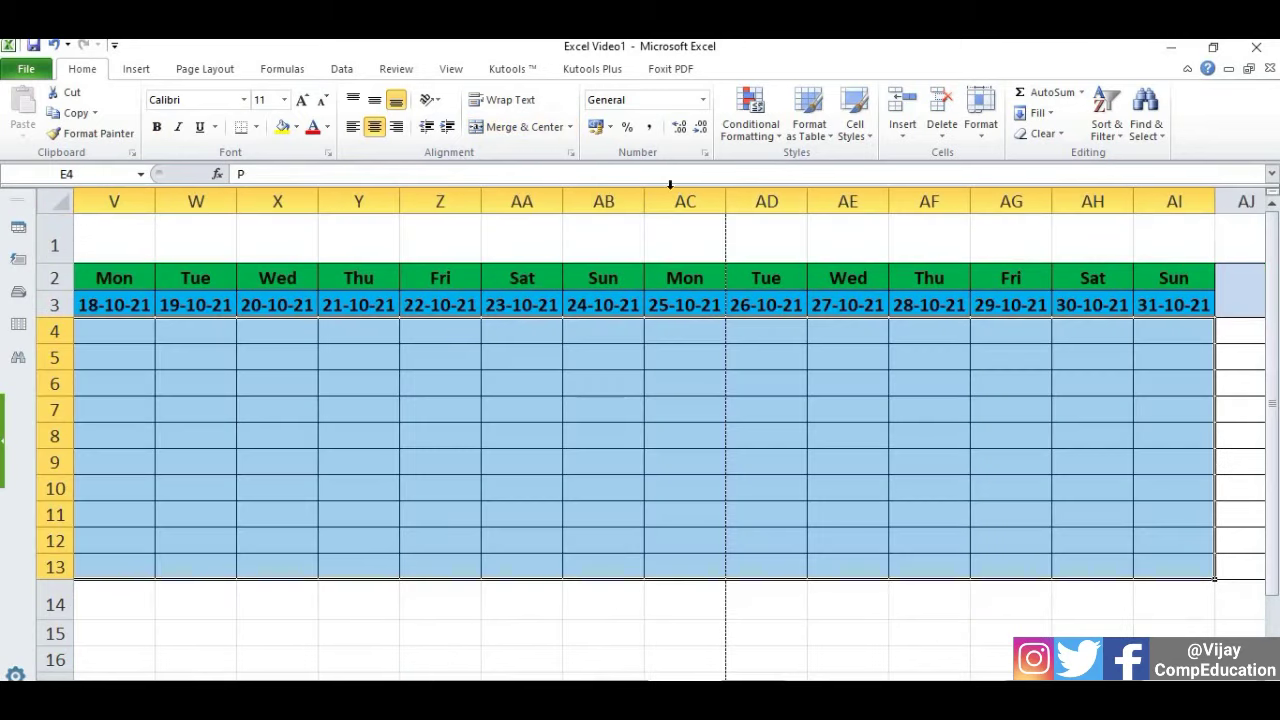
Add a Text that Contains rule giving cells with A a red fill and black text.
left_click(774, 130)
mouse_move(810, 166)
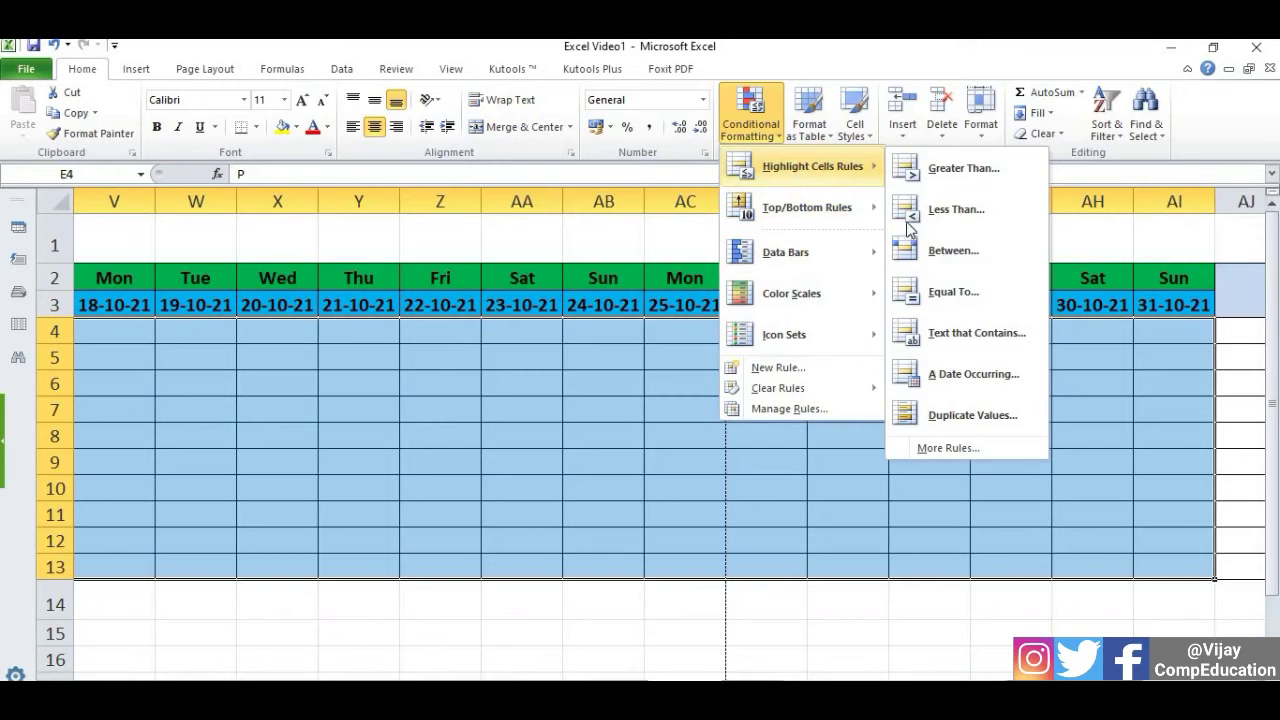
left_click(971, 336)
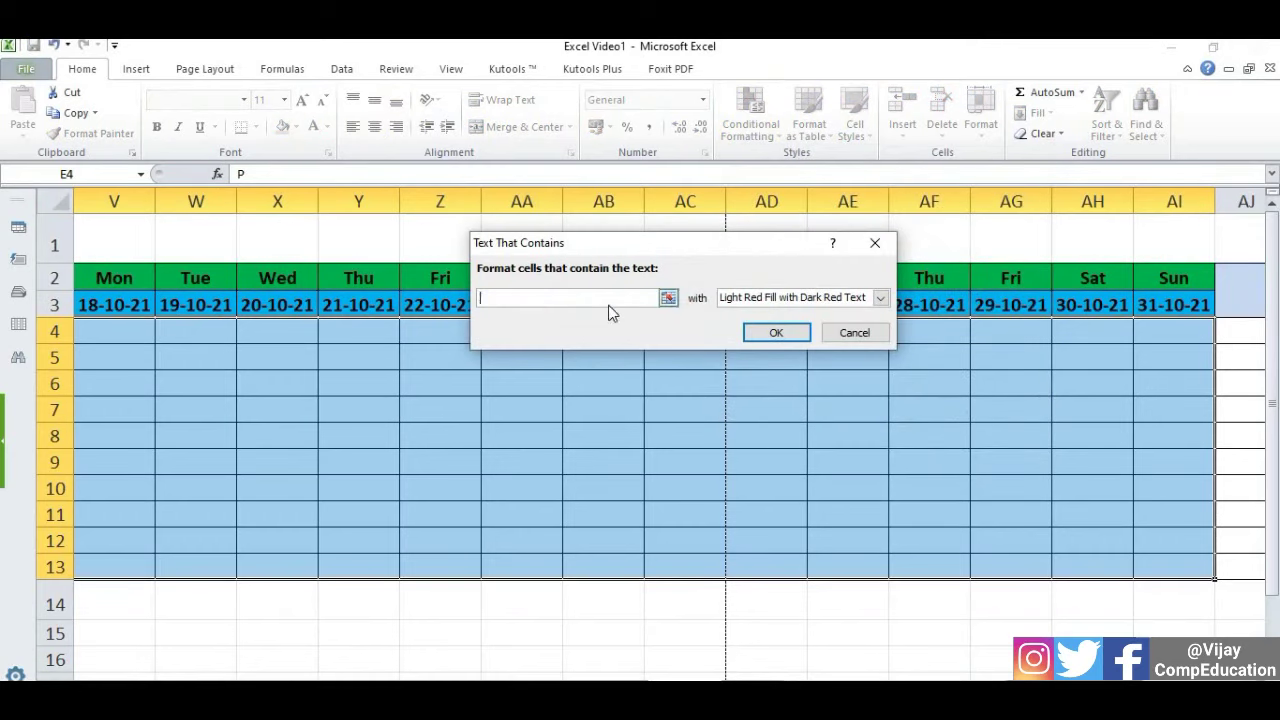
type("A")
left_click(881, 297)
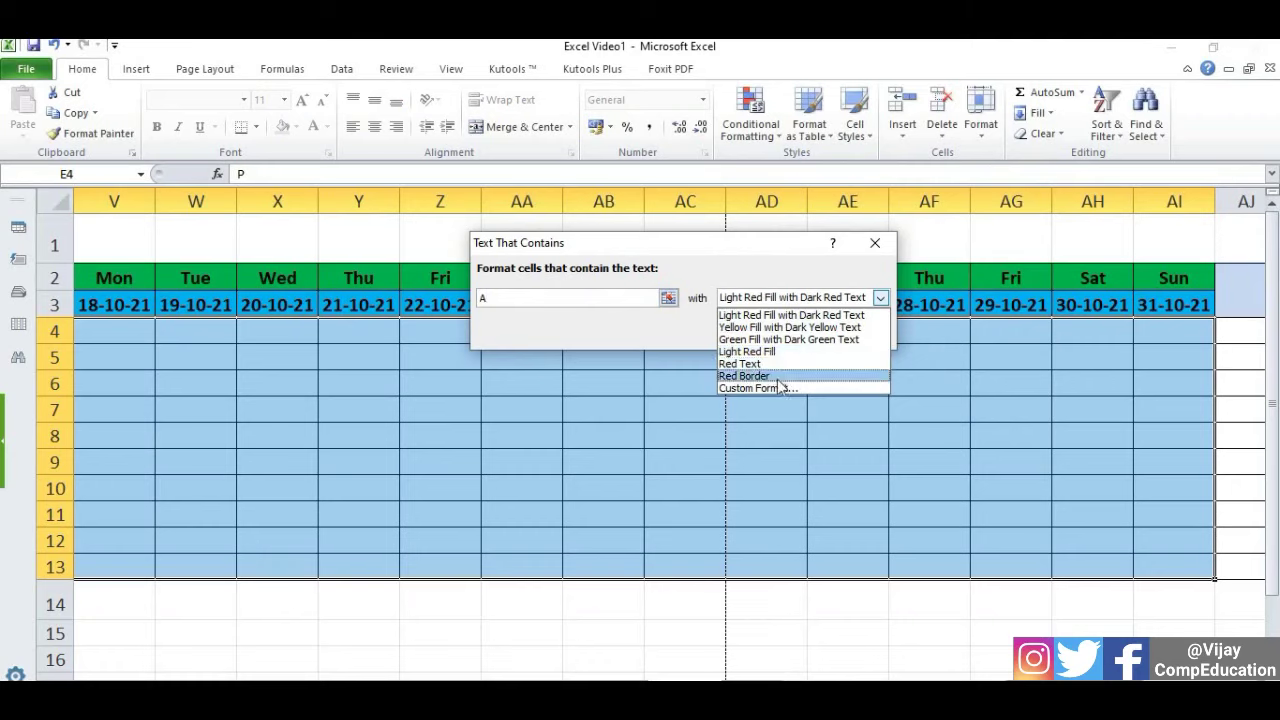
left_click(790, 388)
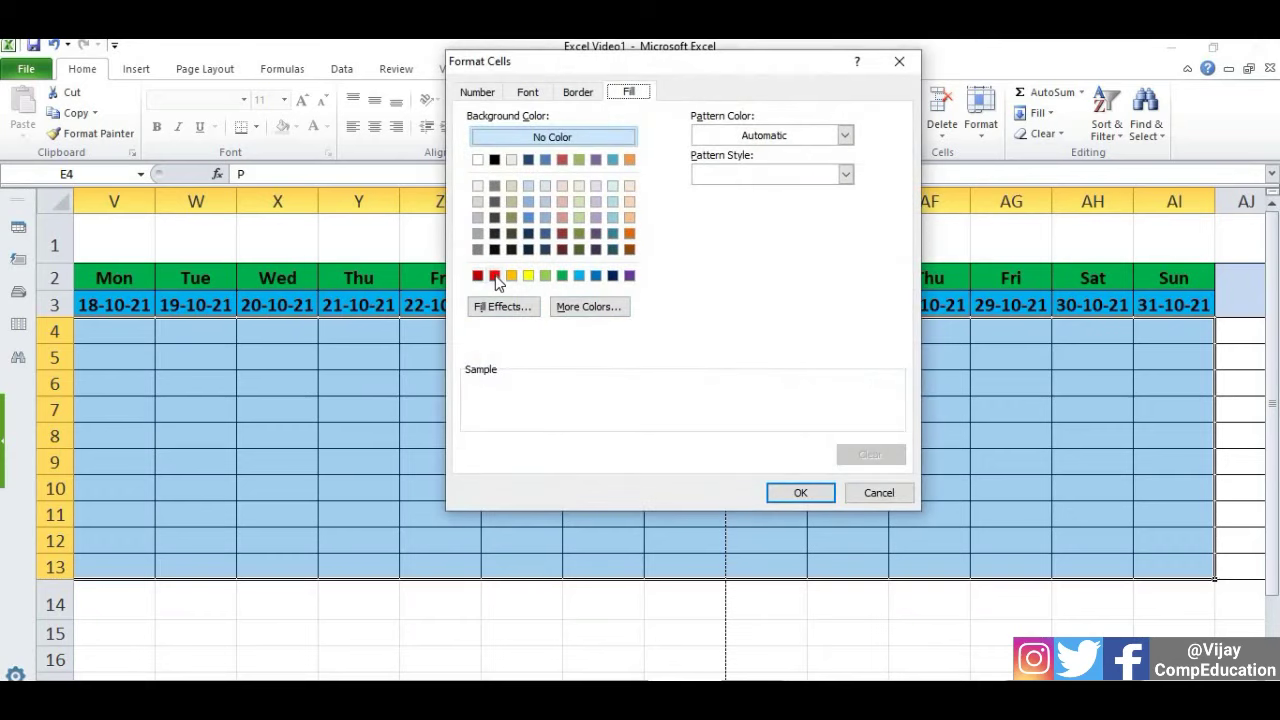
left_click(495, 277)
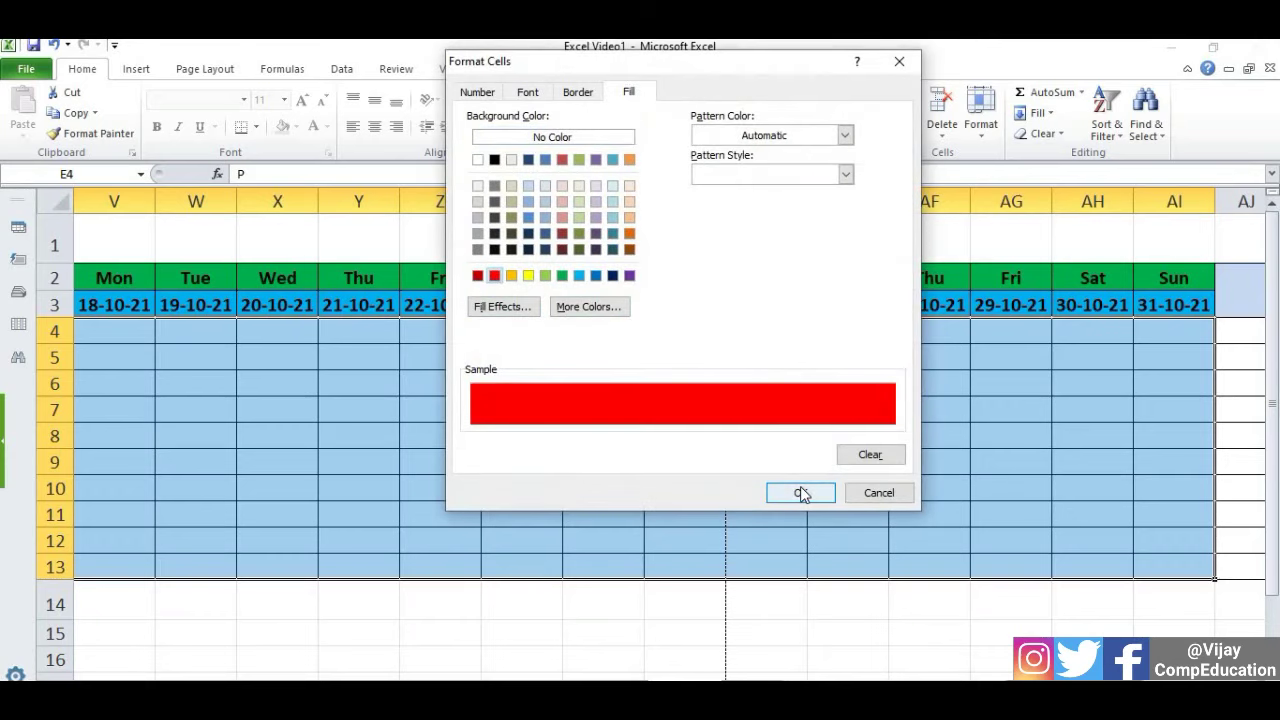
left_click(527, 91)
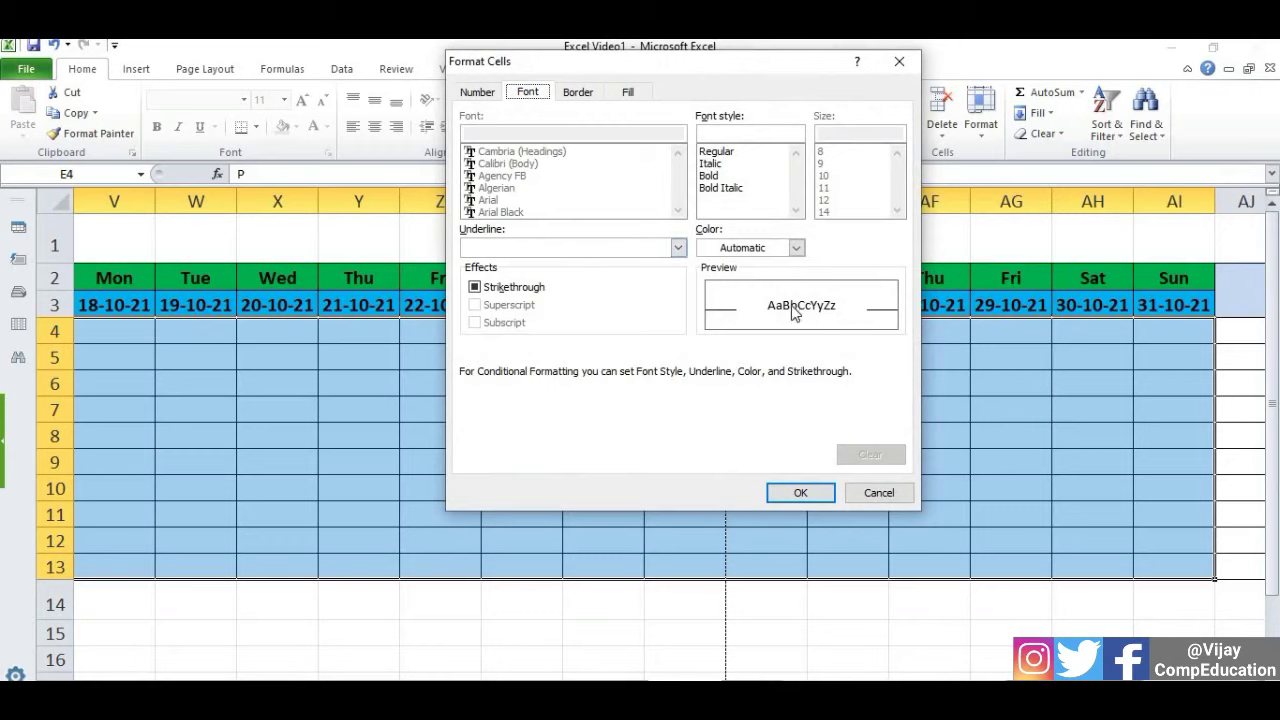
left_click(796, 248)
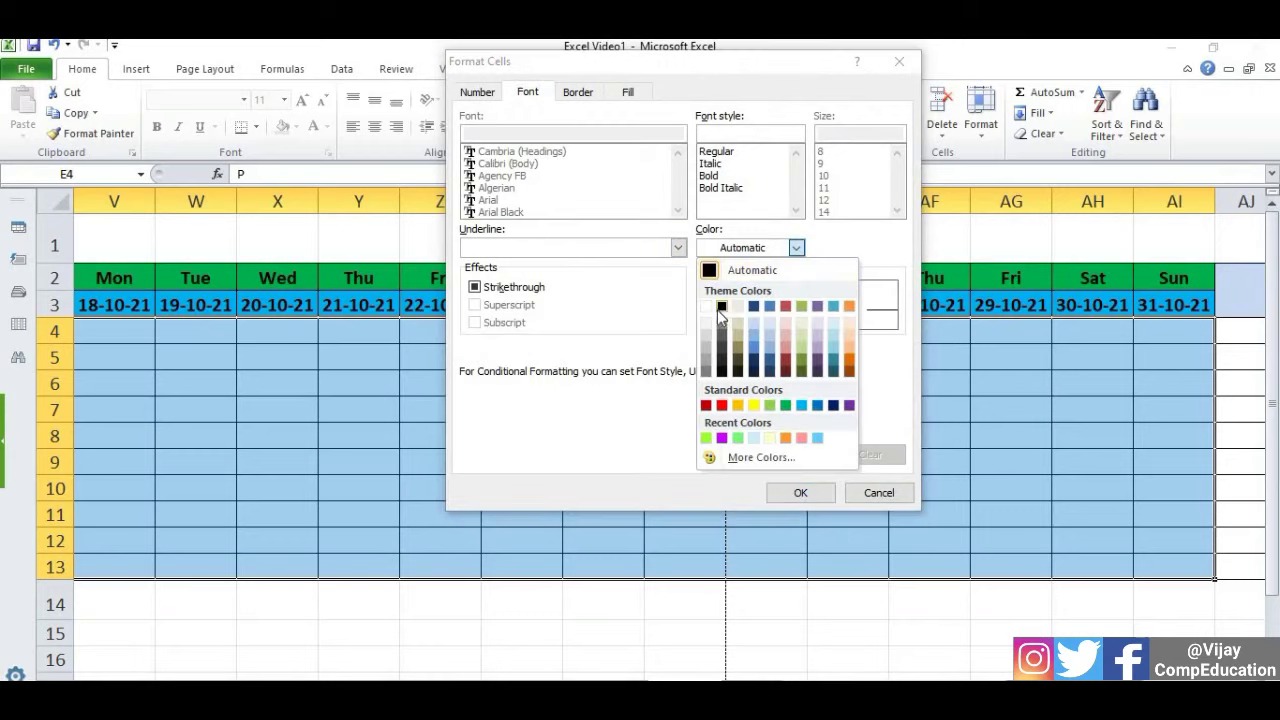
left_click(726, 310)
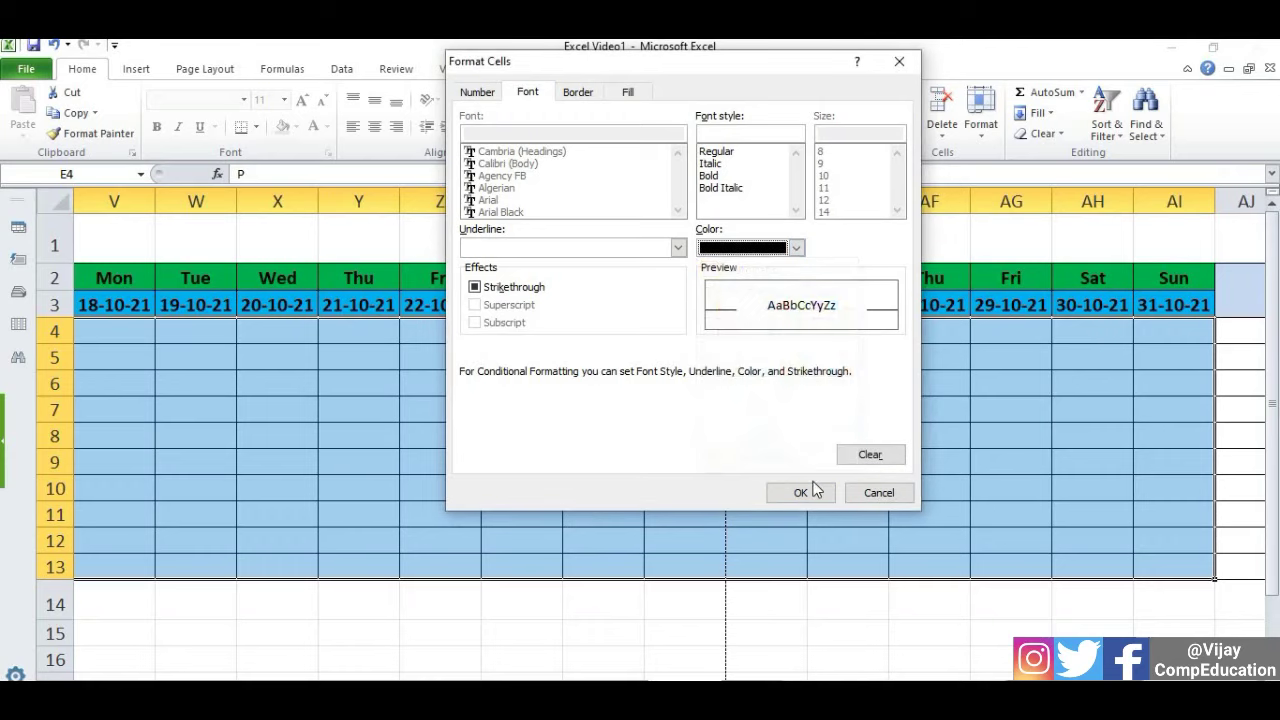
left_click(810, 492)
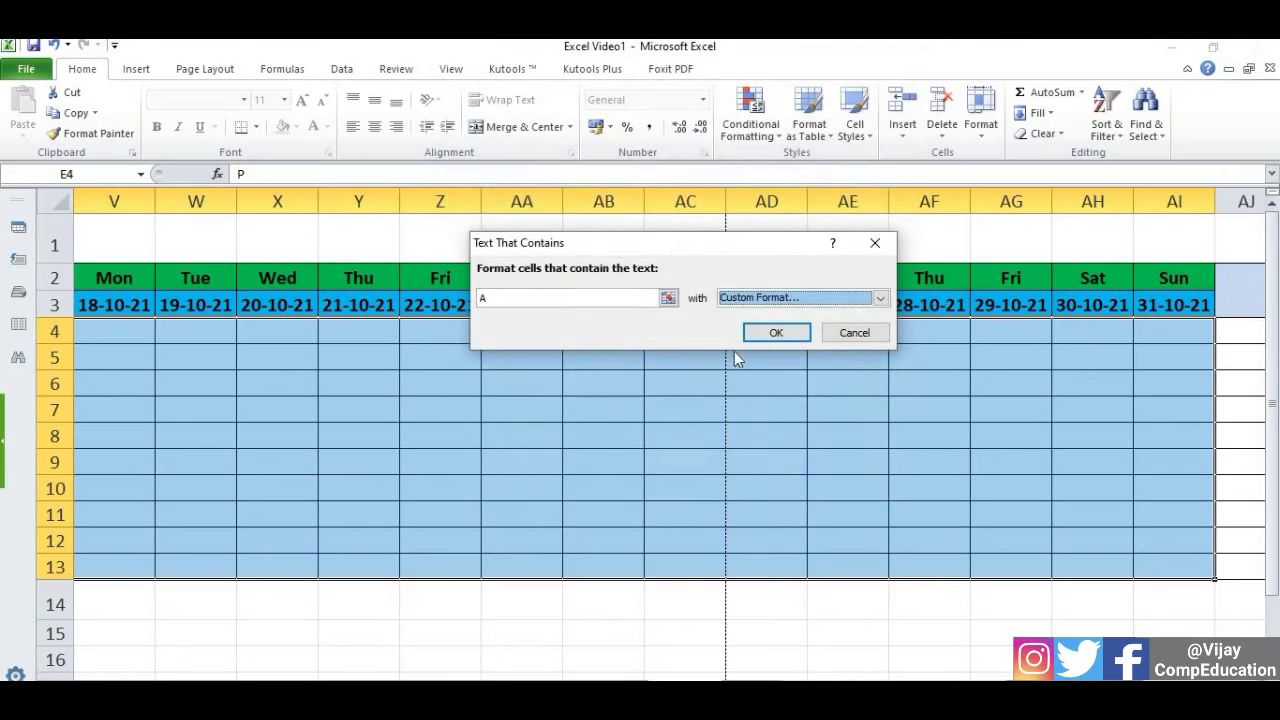
left_click(777, 333)
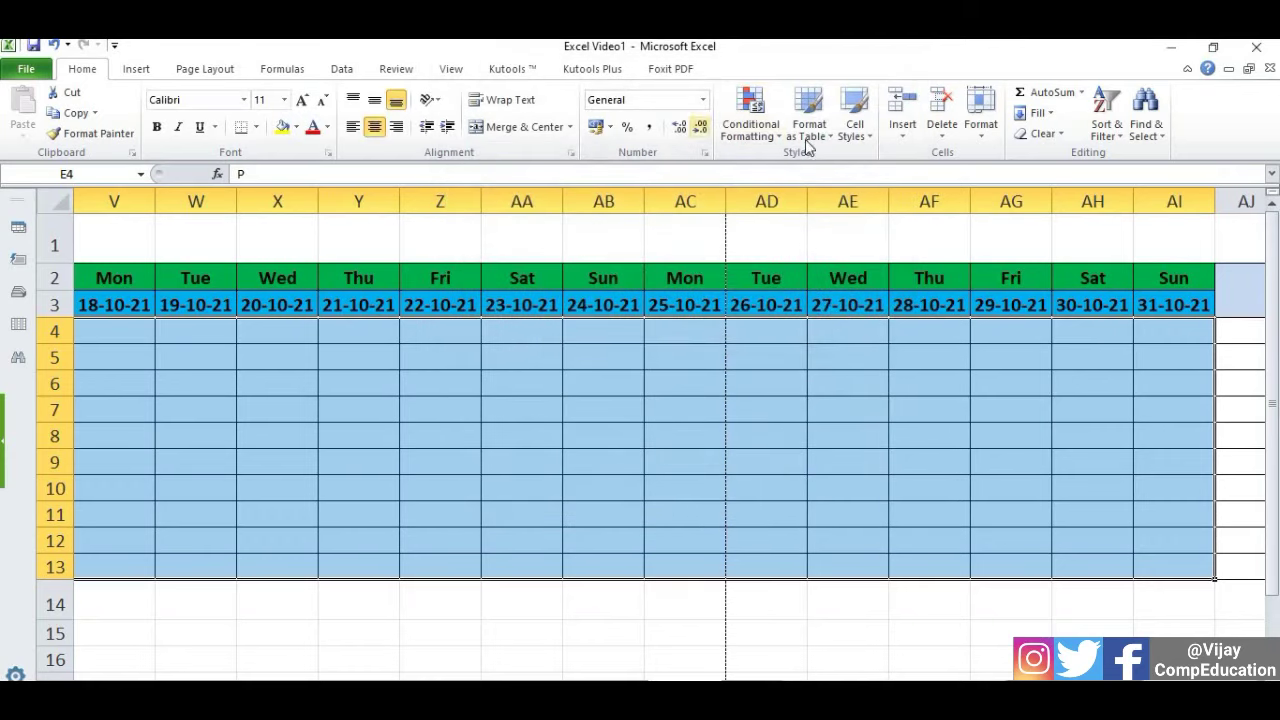
left_click(758, 138)
mouse_move(812, 166)
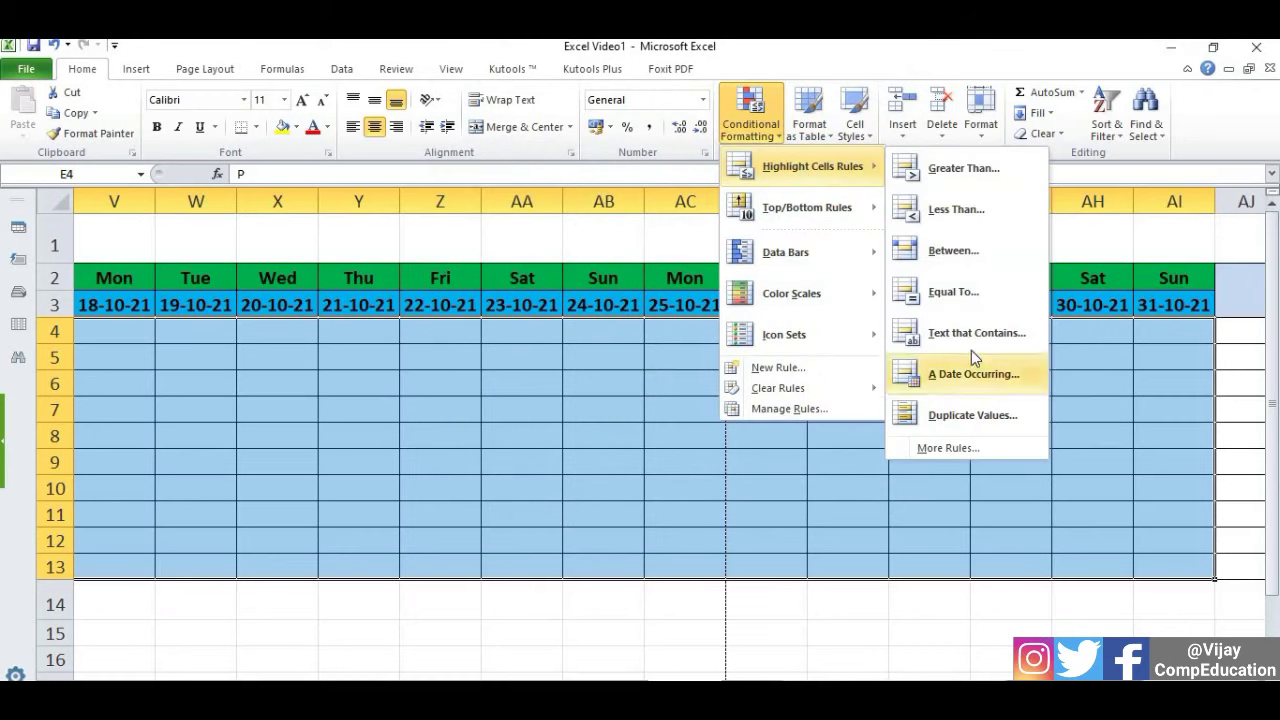
Add a Text that Contains rule giving cells with L a light blue fill.
left_click(970, 340)
type("L")
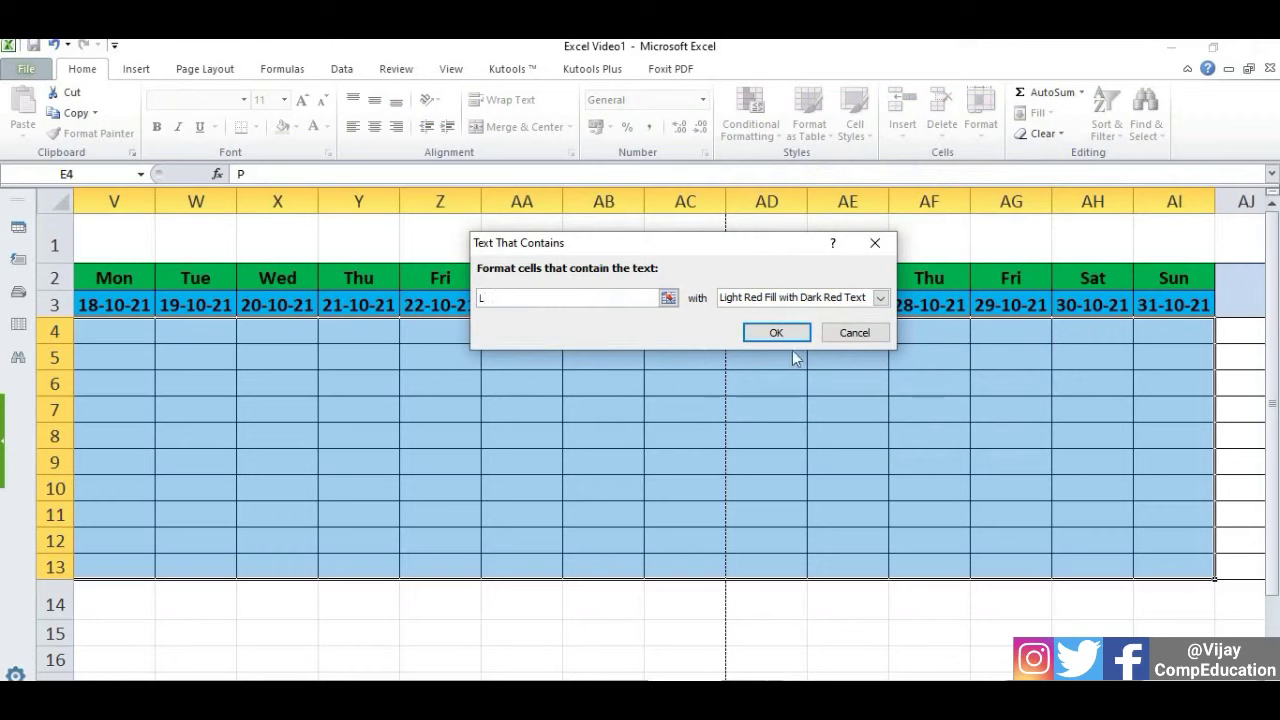
left_click(880, 298)
left_click(781, 388)
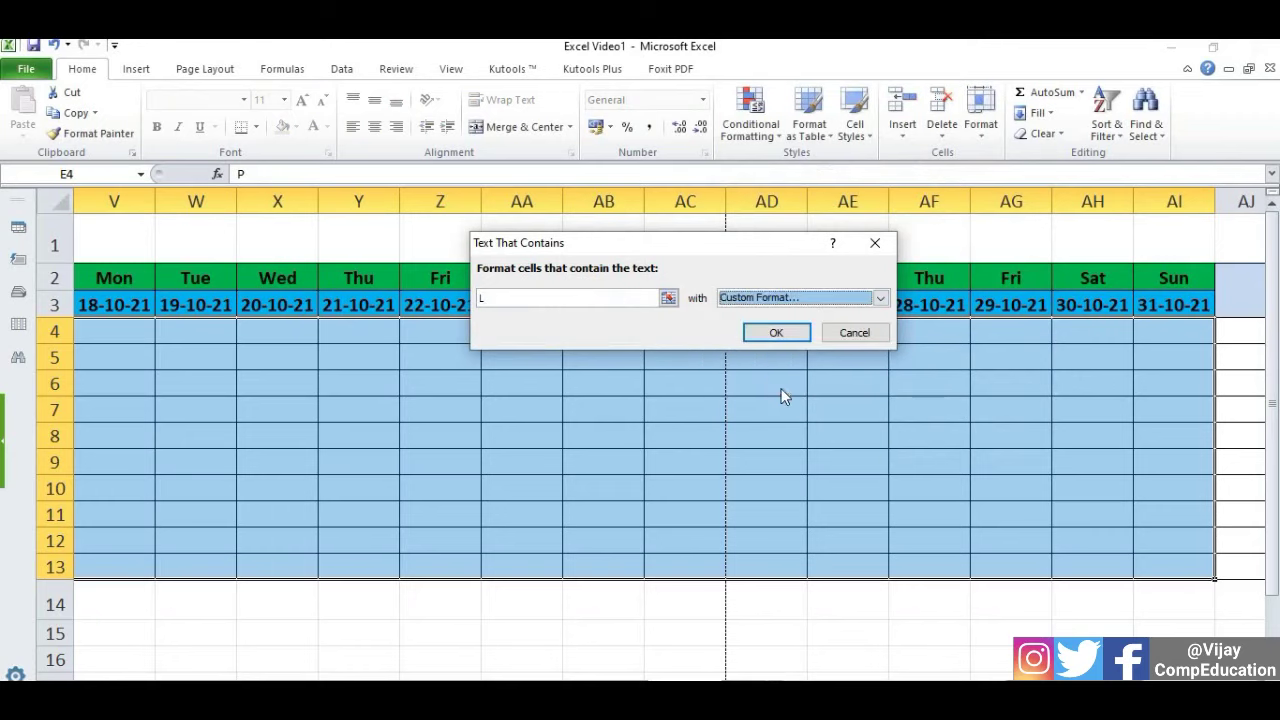
left_click(628, 92)
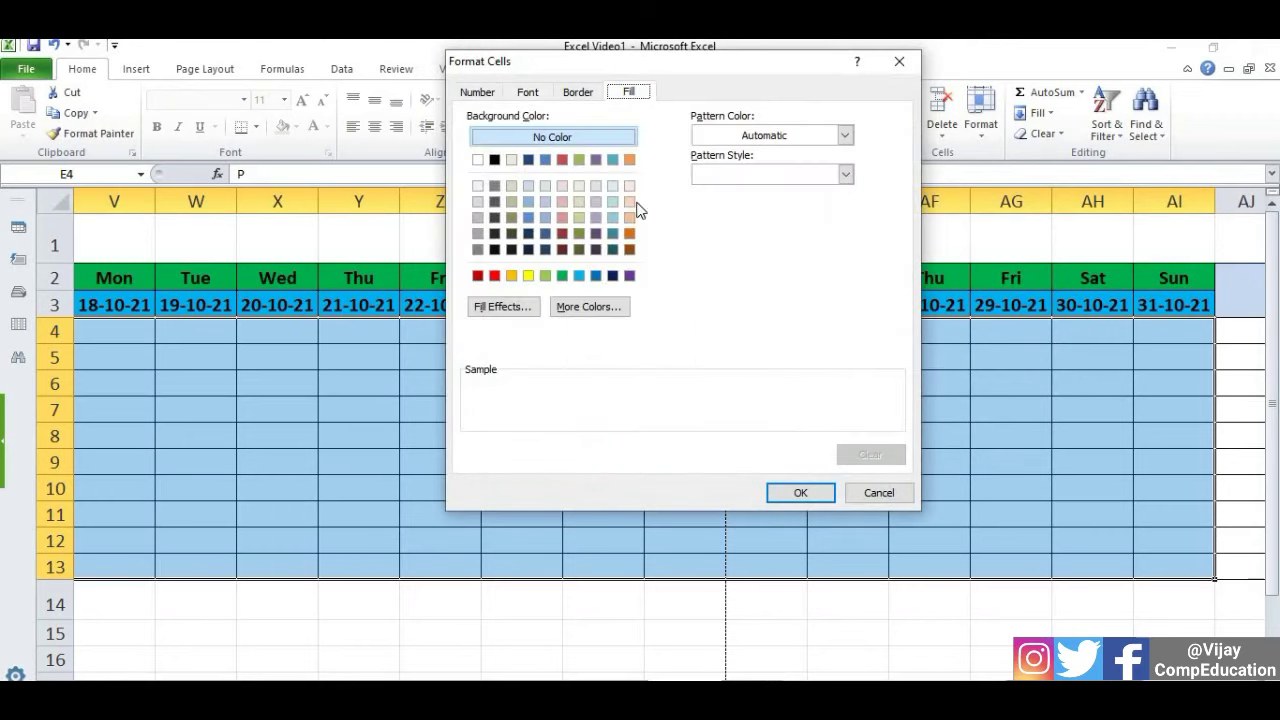
left_click(578, 276)
left_click(829, 497)
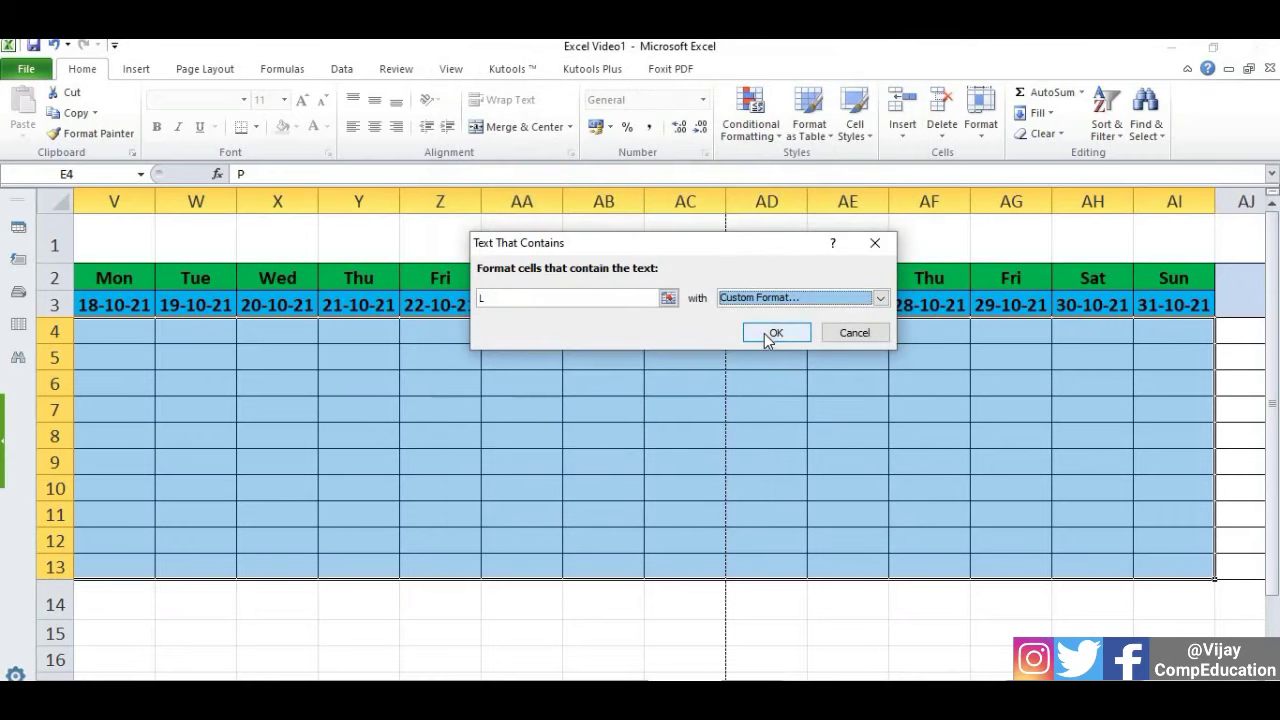
left_click(790, 335)
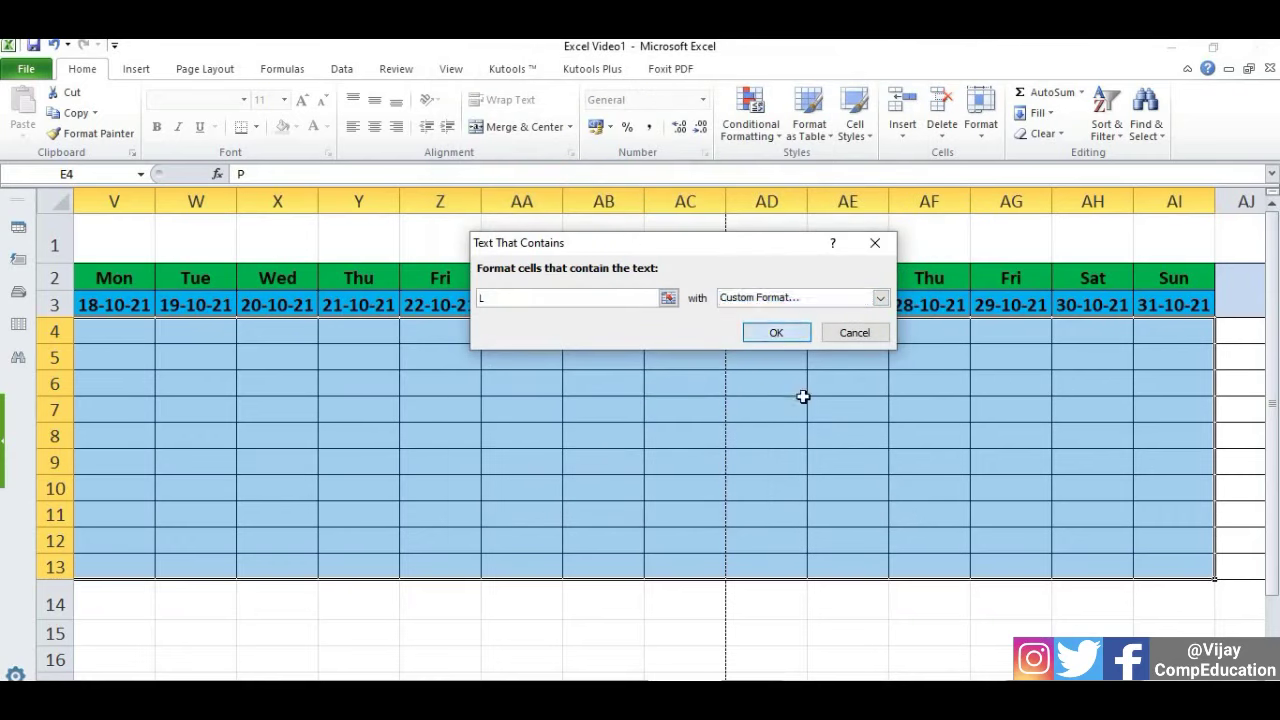
left_click(760, 138)
mouse_move(812, 166)
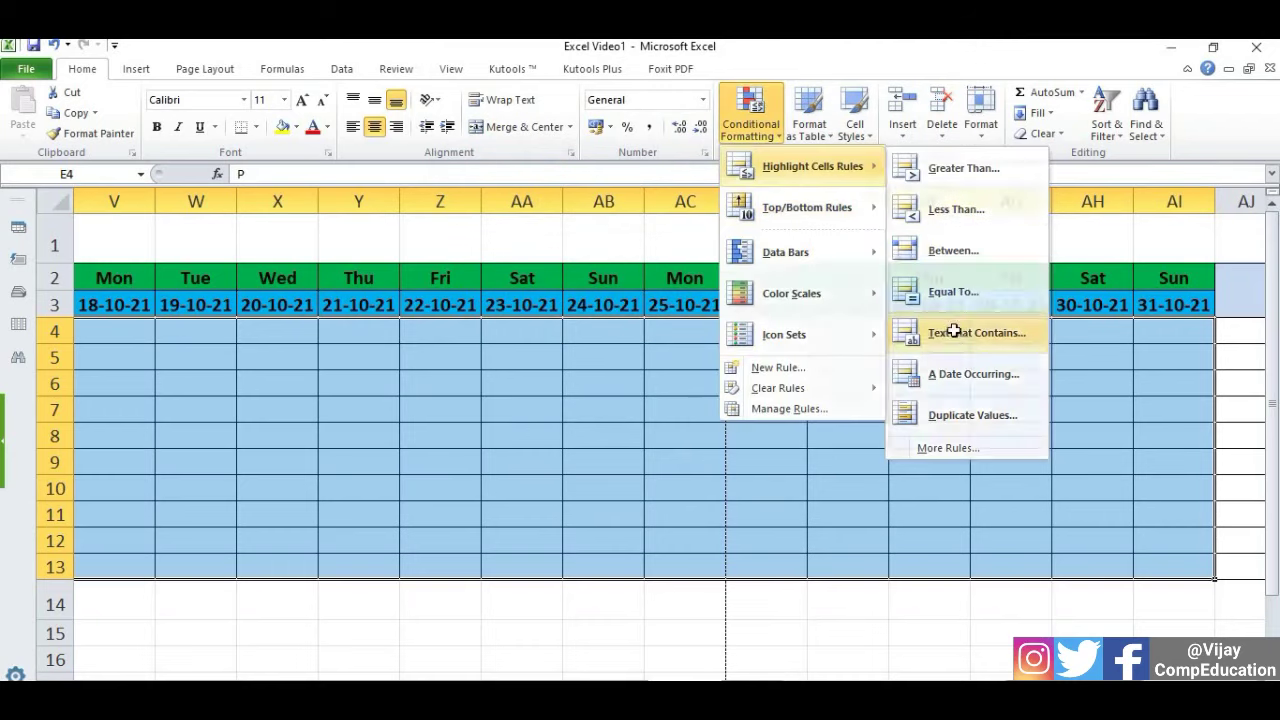
Add a Text that Contains rule giving cells with HD a dark blue fill.
left_click(954, 333)
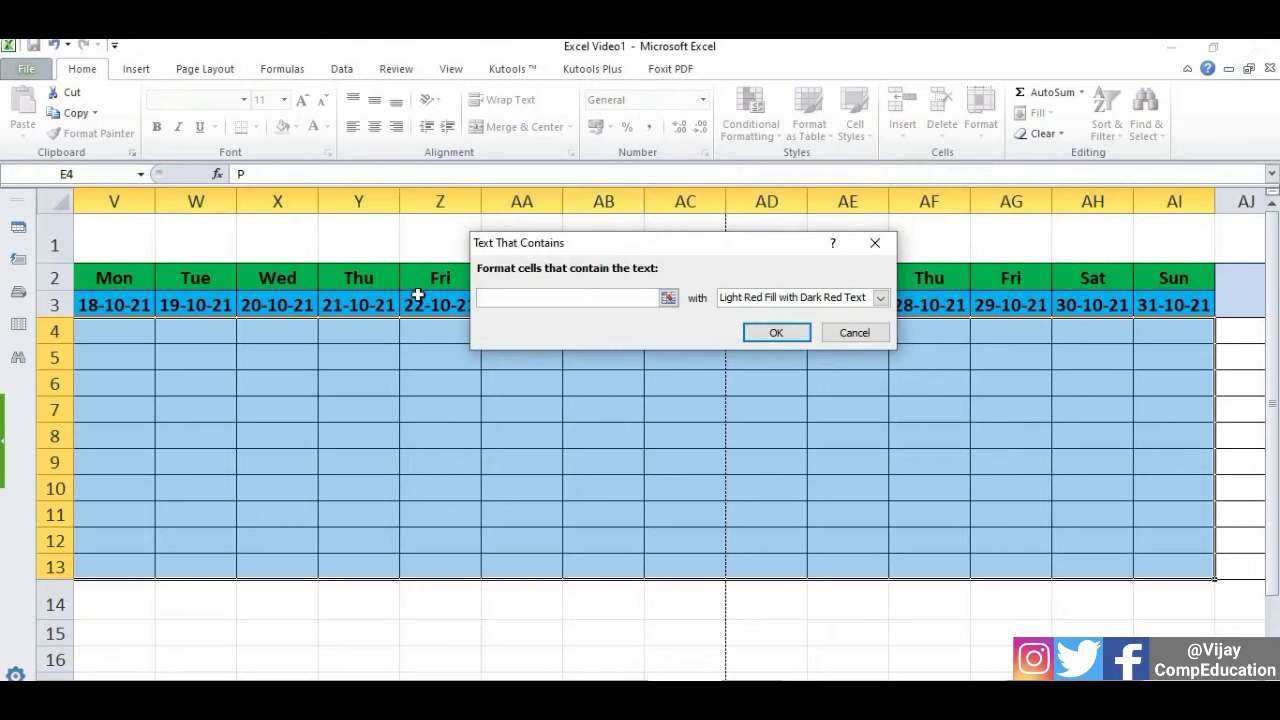
type("HD")
left_click(881, 298)
left_click(795, 388)
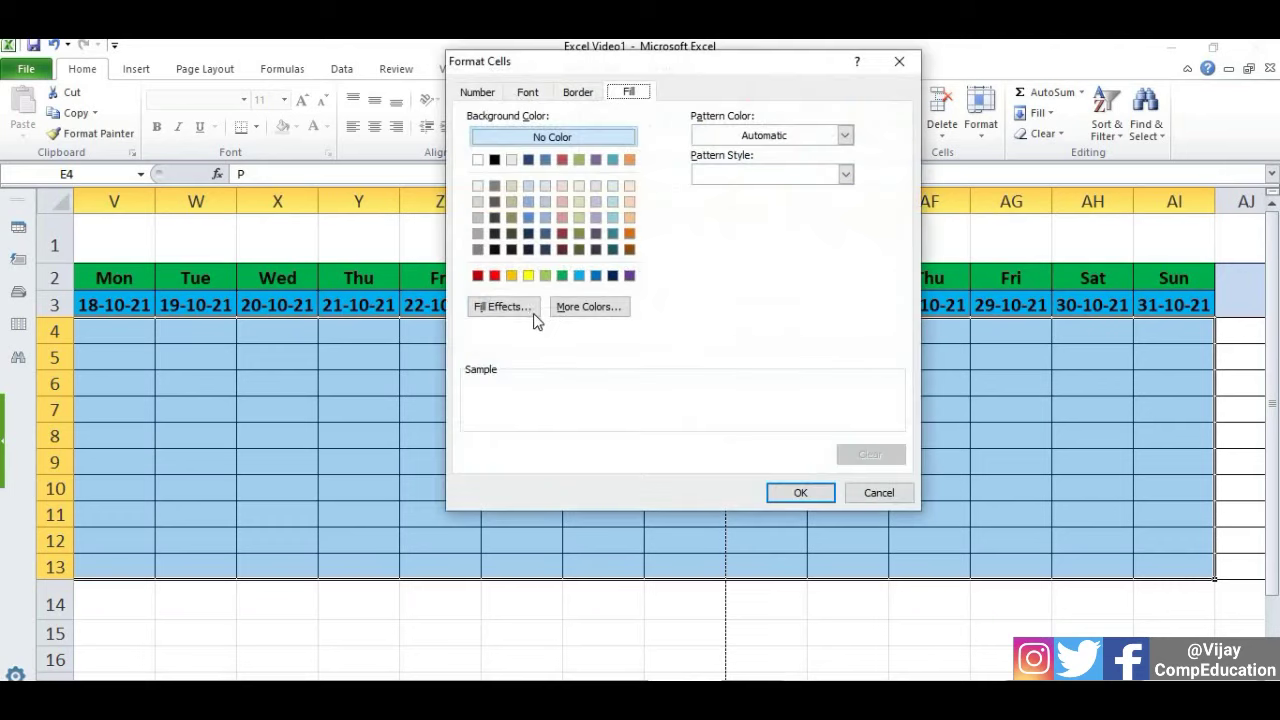
left_click(612, 276)
left_click(780, 494)
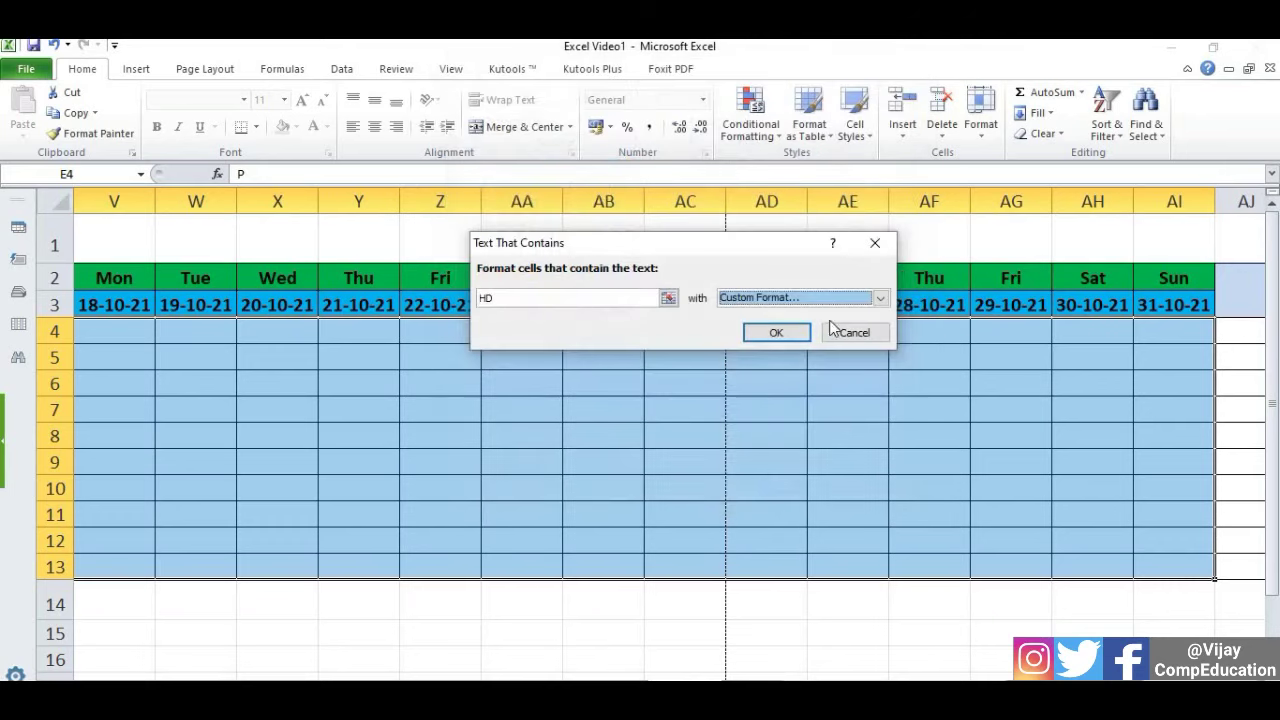
left_click(752, 332)
left_click(768, 138)
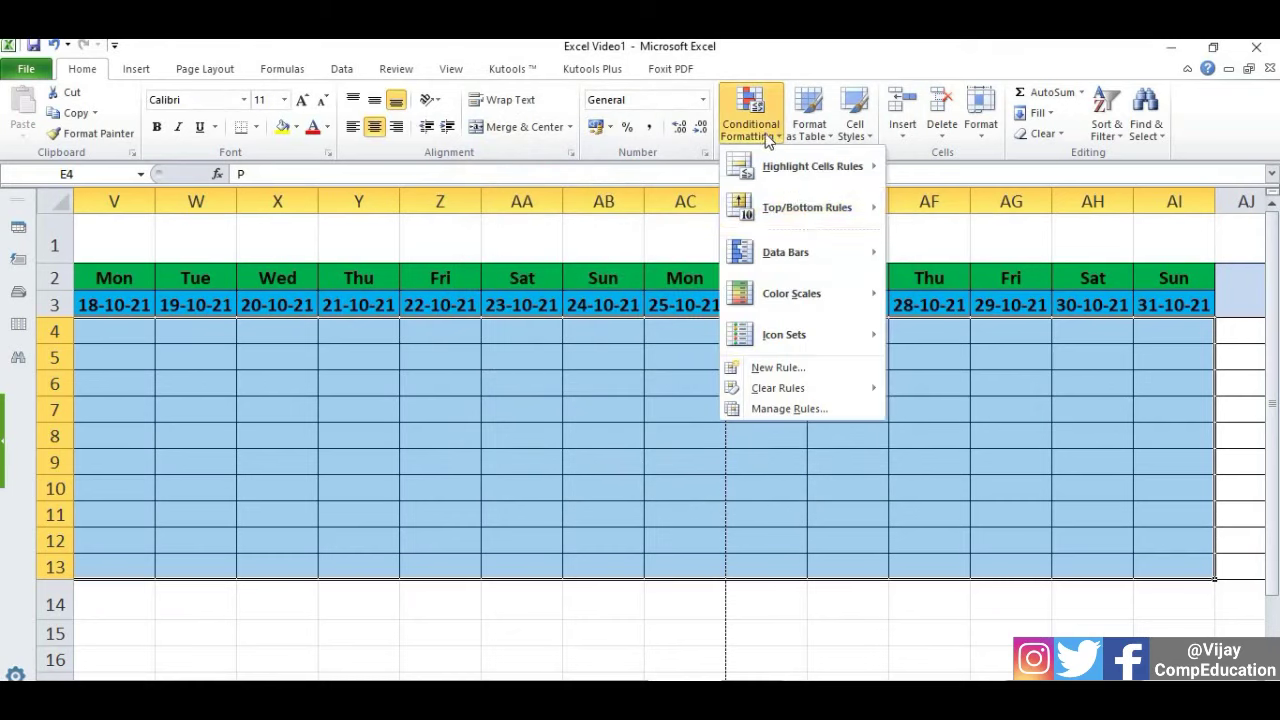
Add a Text that Contains rule giving cells with WO an orange custom fill.
mouse_move(812, 166)
left_click(981, 321)
type("WO")
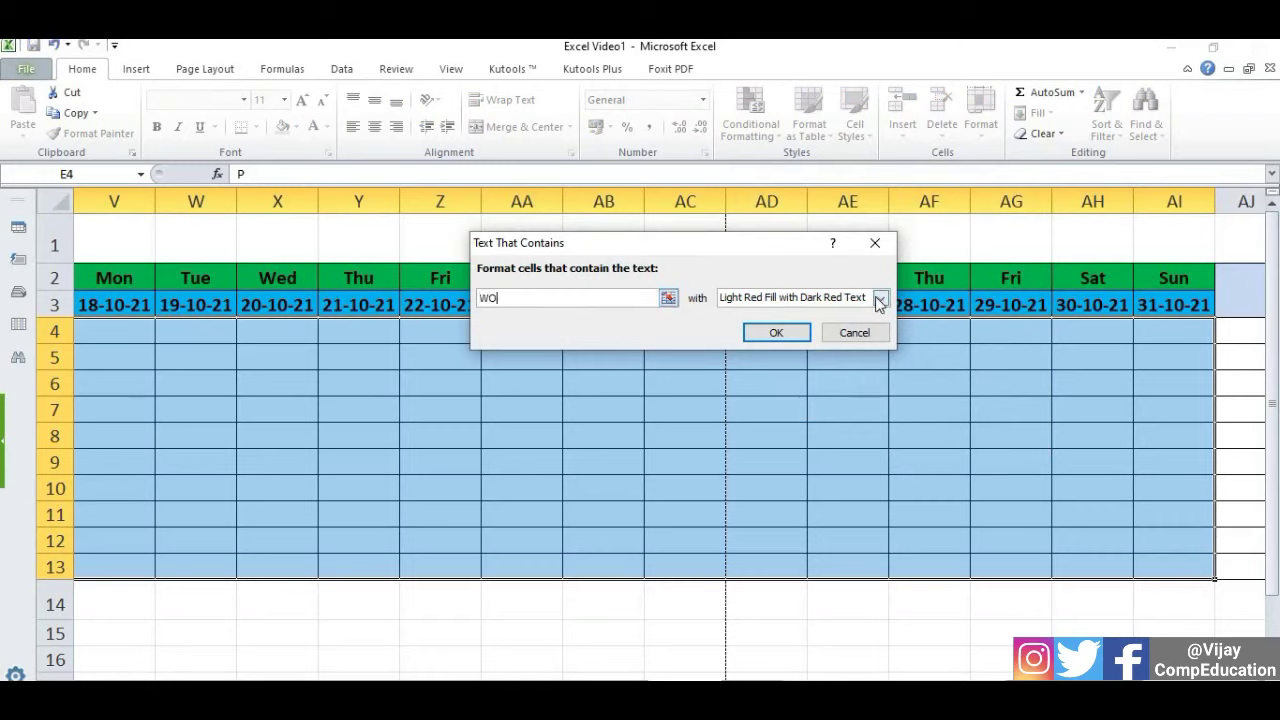
left_click(880, 298)
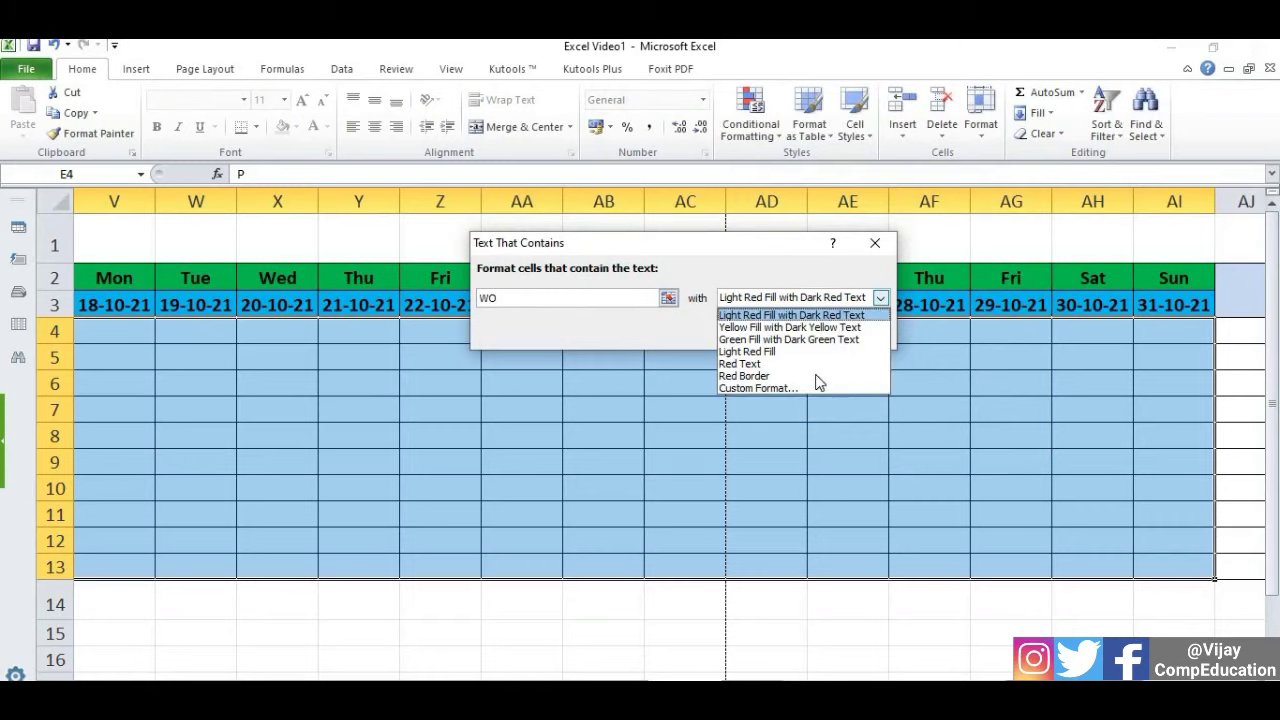
left_click(793, 388)
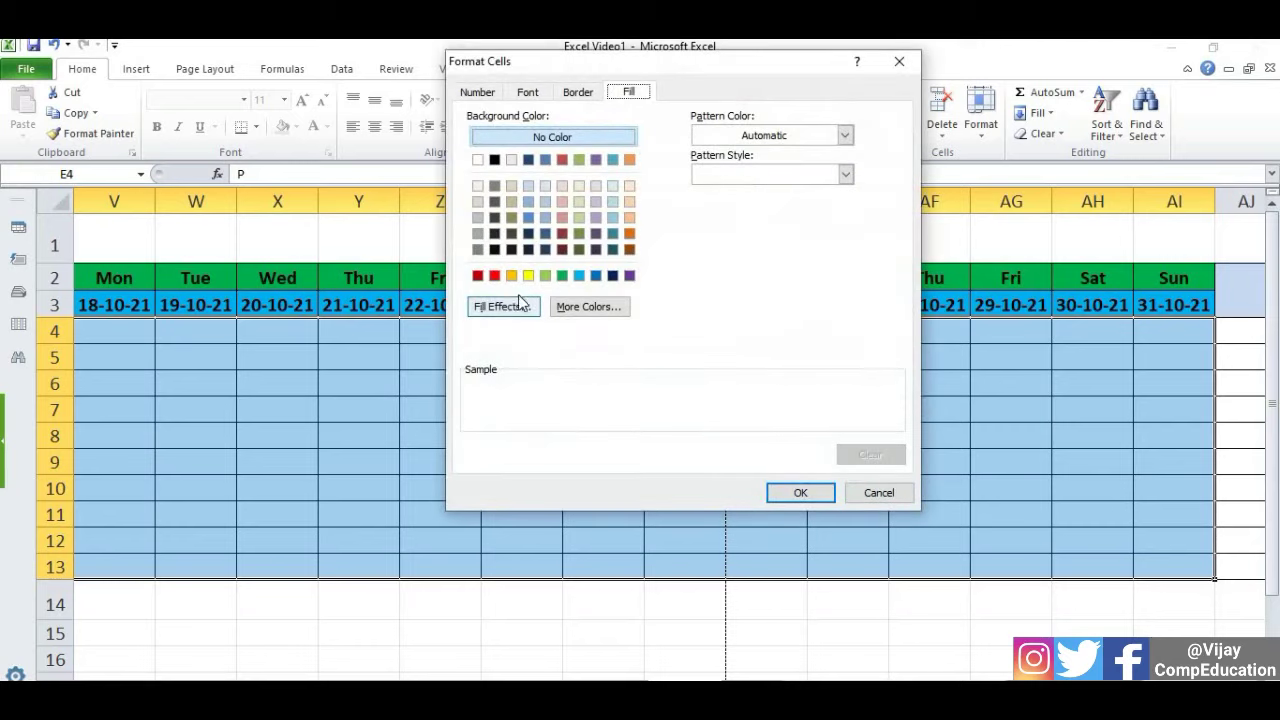
left_click(629, 233)
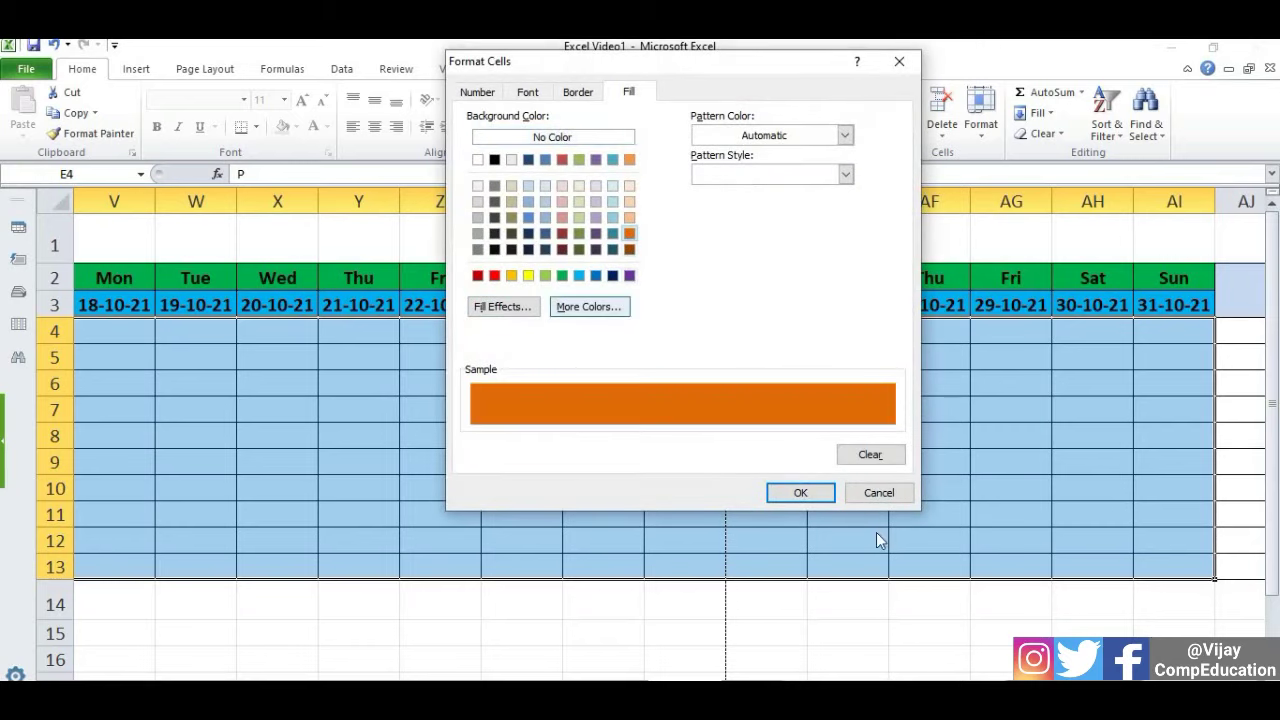
left_click(803, 493)
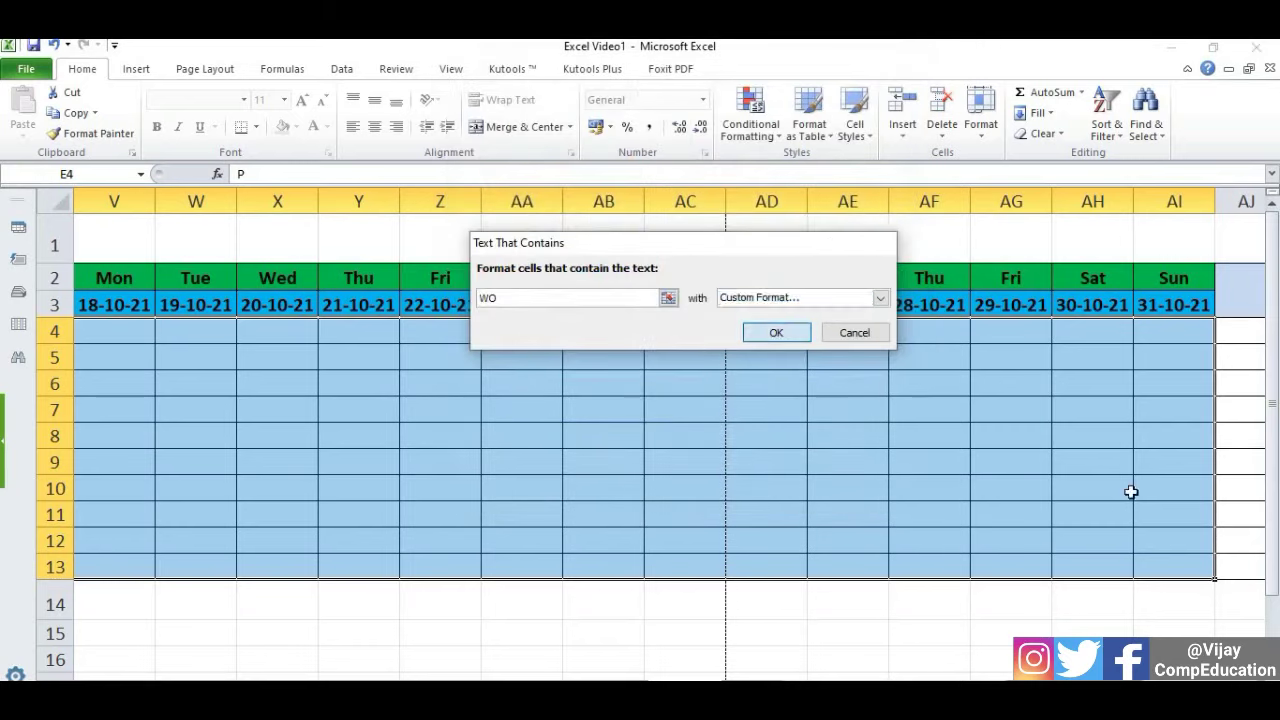
left_click(771, 331)
scroll(657, 440, "left", 6)
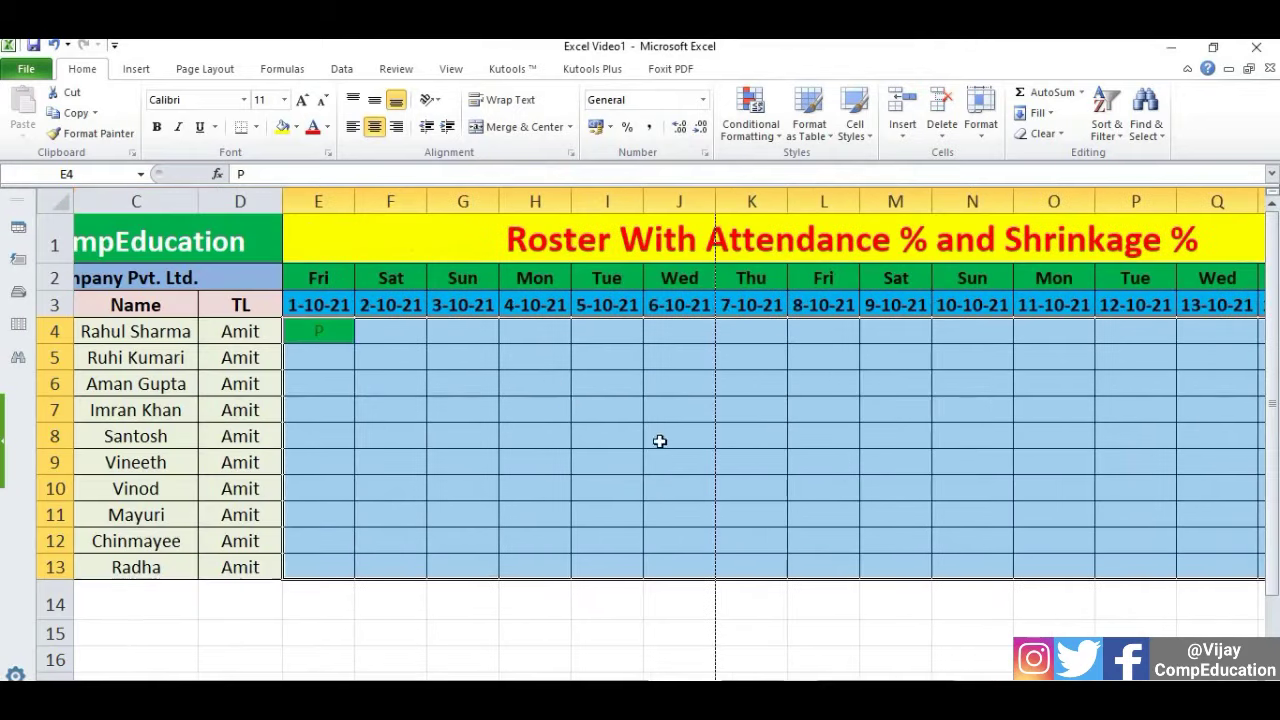
left_click(563, 390)
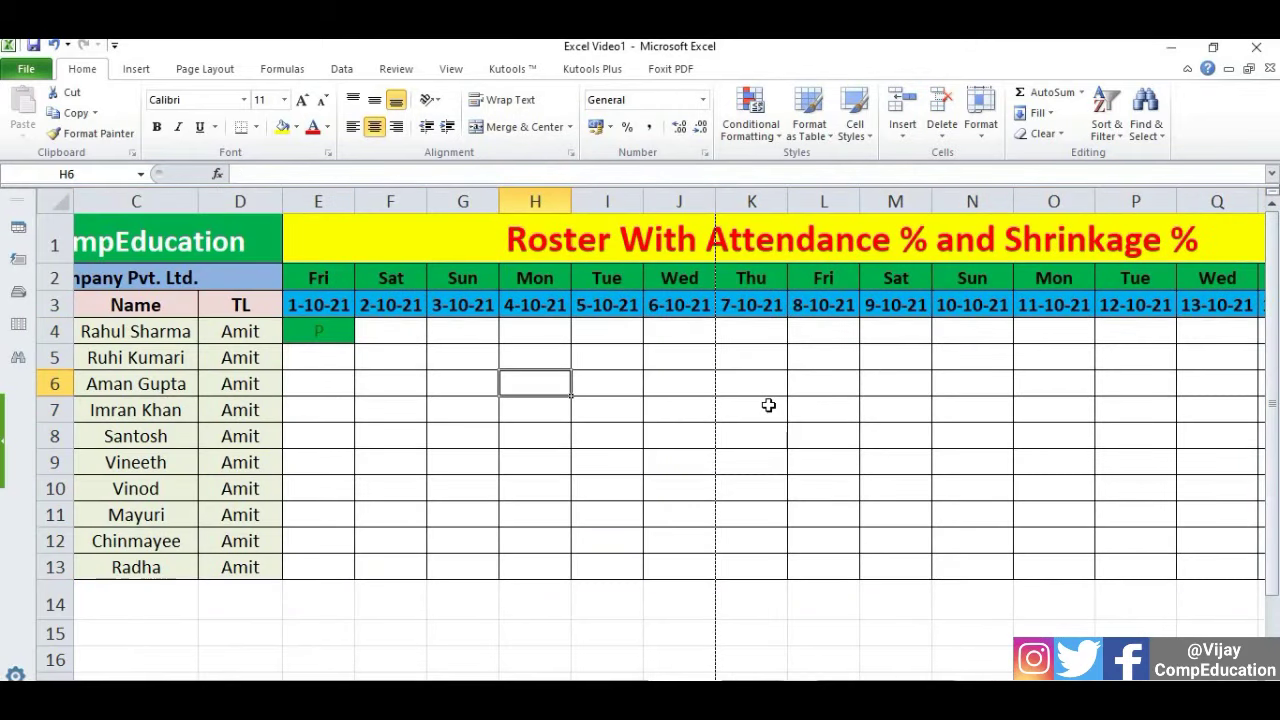
Test the highlight rules by entering wo in H6 and HD in H11.
type("wo")
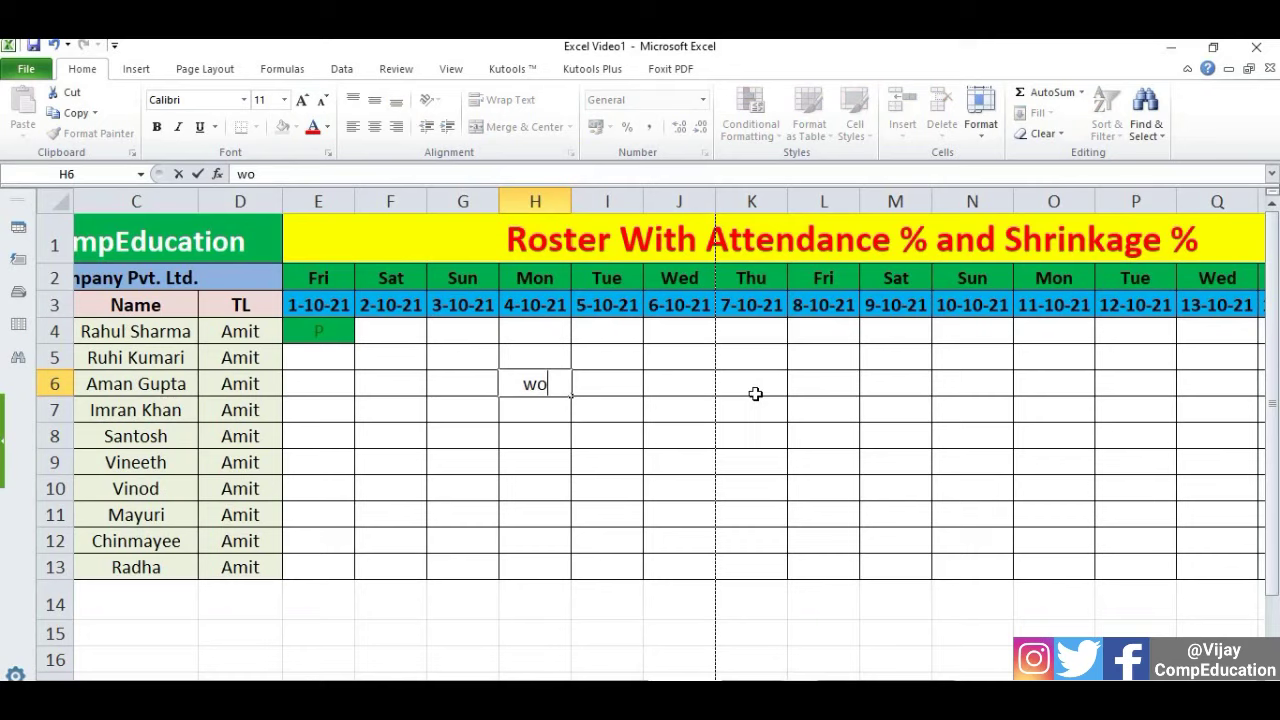
key("Return")
left_click(534, 514)
type("HD")
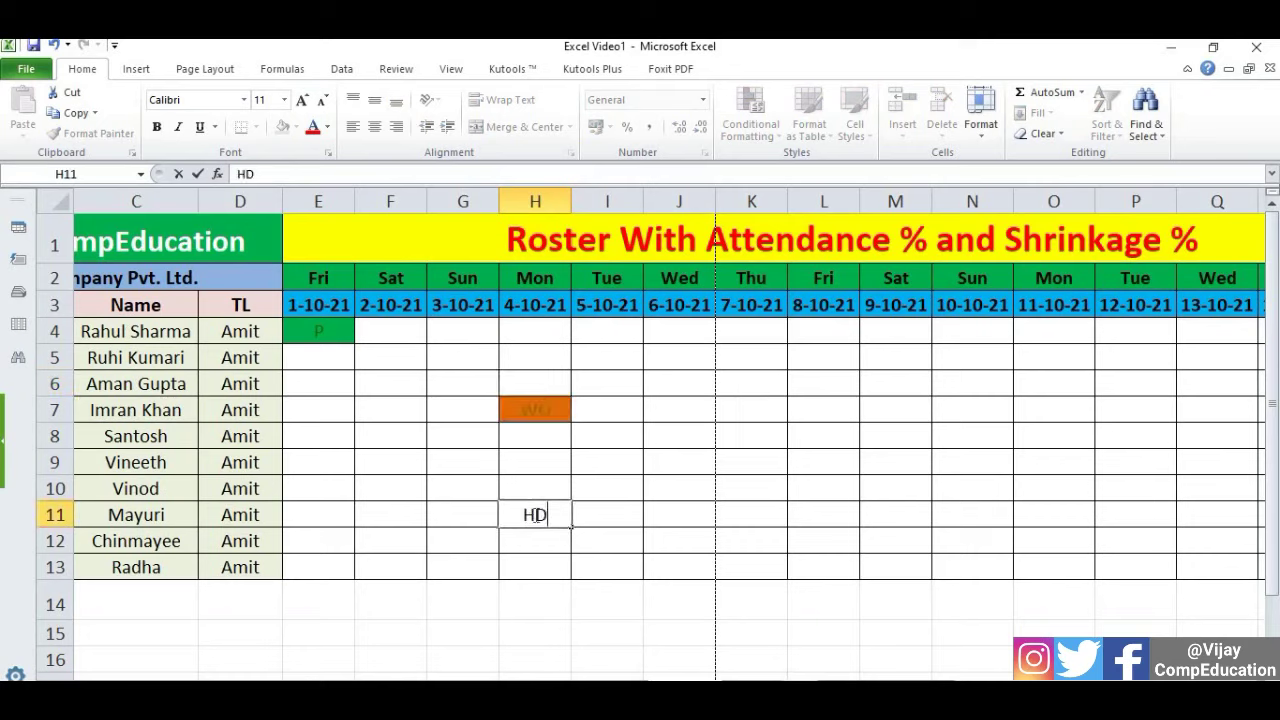
key("Return")
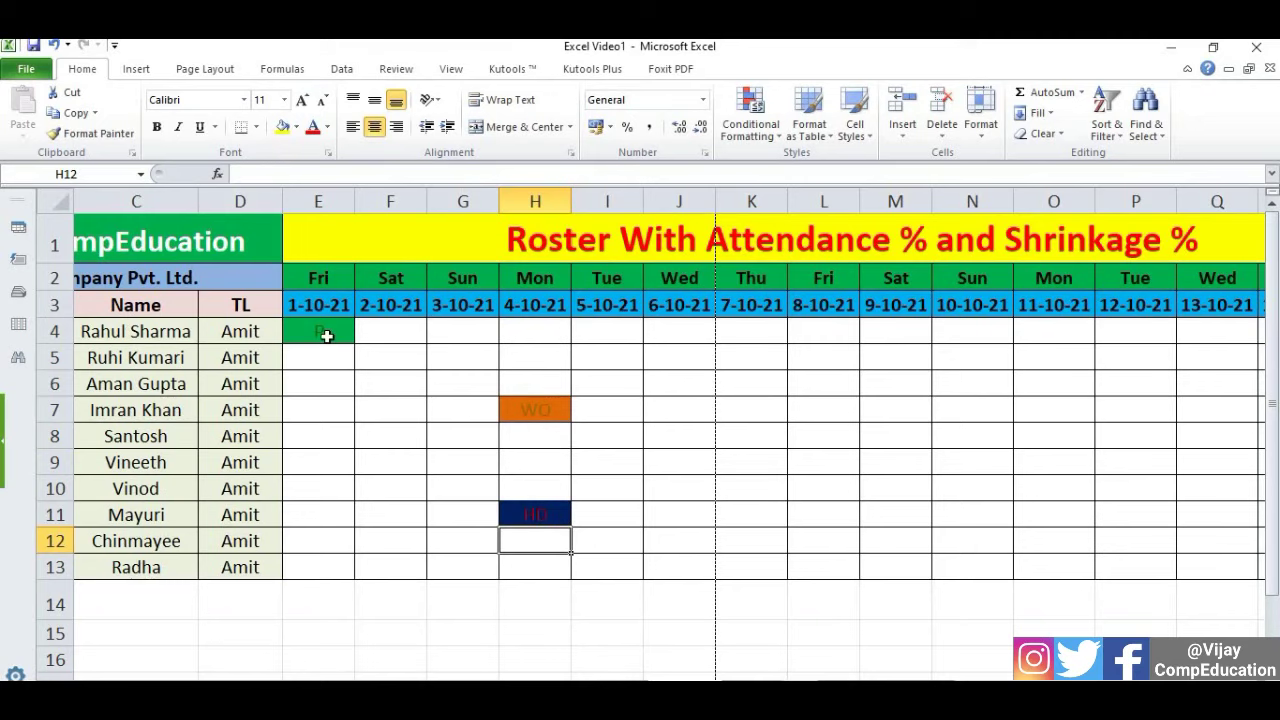
Select E4:AI13 and fill P right across all dates with Ctrl+R.
left_click(326, 333)
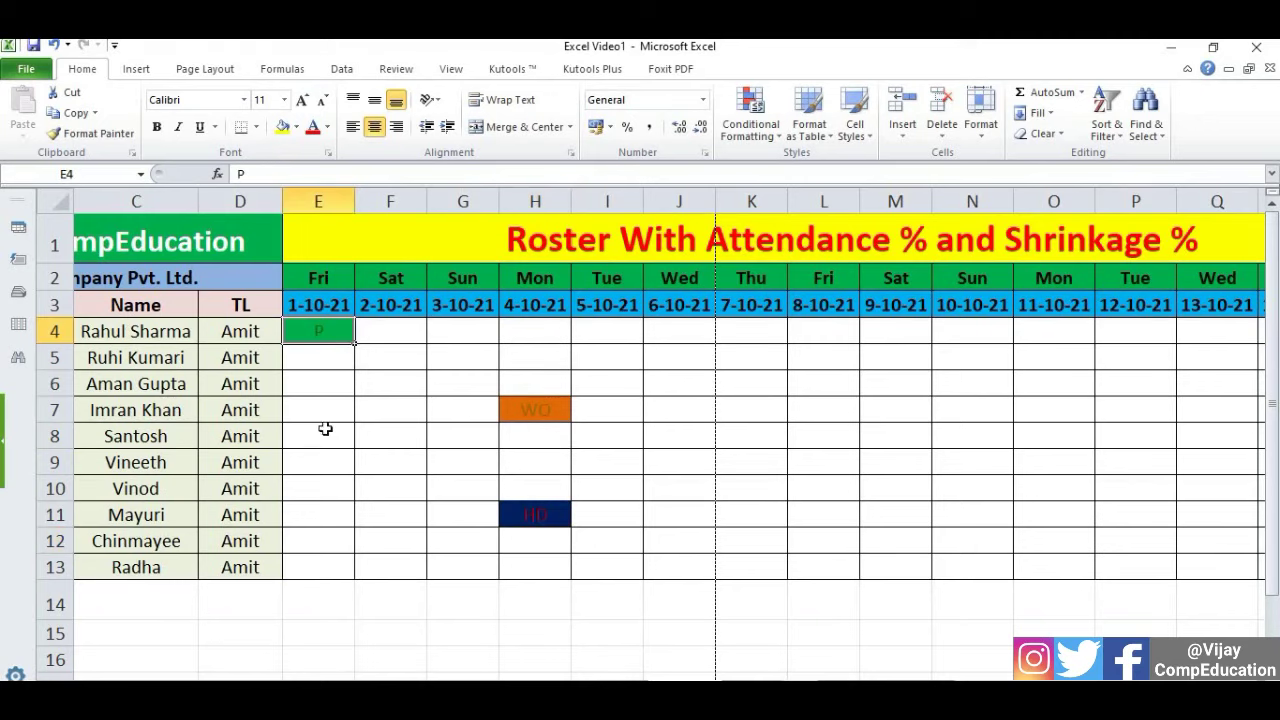
left_click_drag(320, 331, 1140, 358)
mouse_move(1199, 511)
left_mouse_down()
mouse_move(1273, 576)
mouse_move(1098, 573)
left_mouse_up()
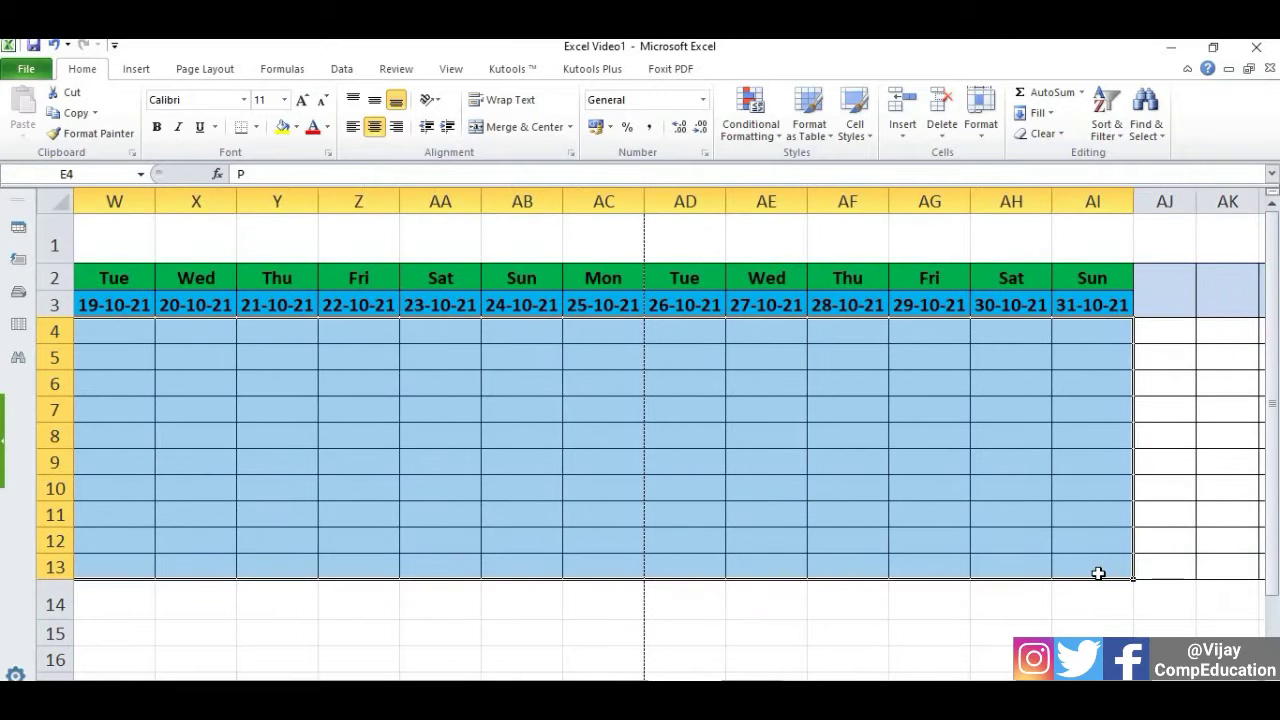
key("ctrl+BackSpace")
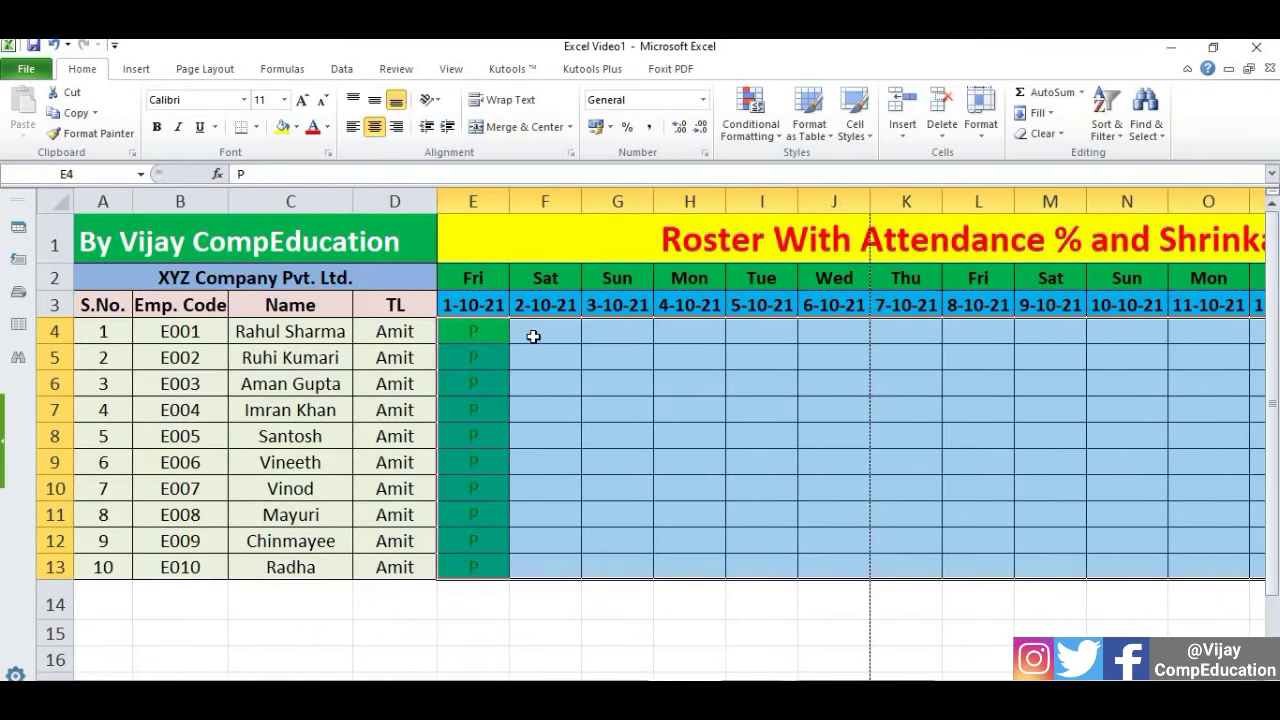
key("ctrl+r")
mouse_move(840, 676)
left_mouse_down()
mouse_move(960, 676)
mouse_move(840, 676)
left_mouse_up()
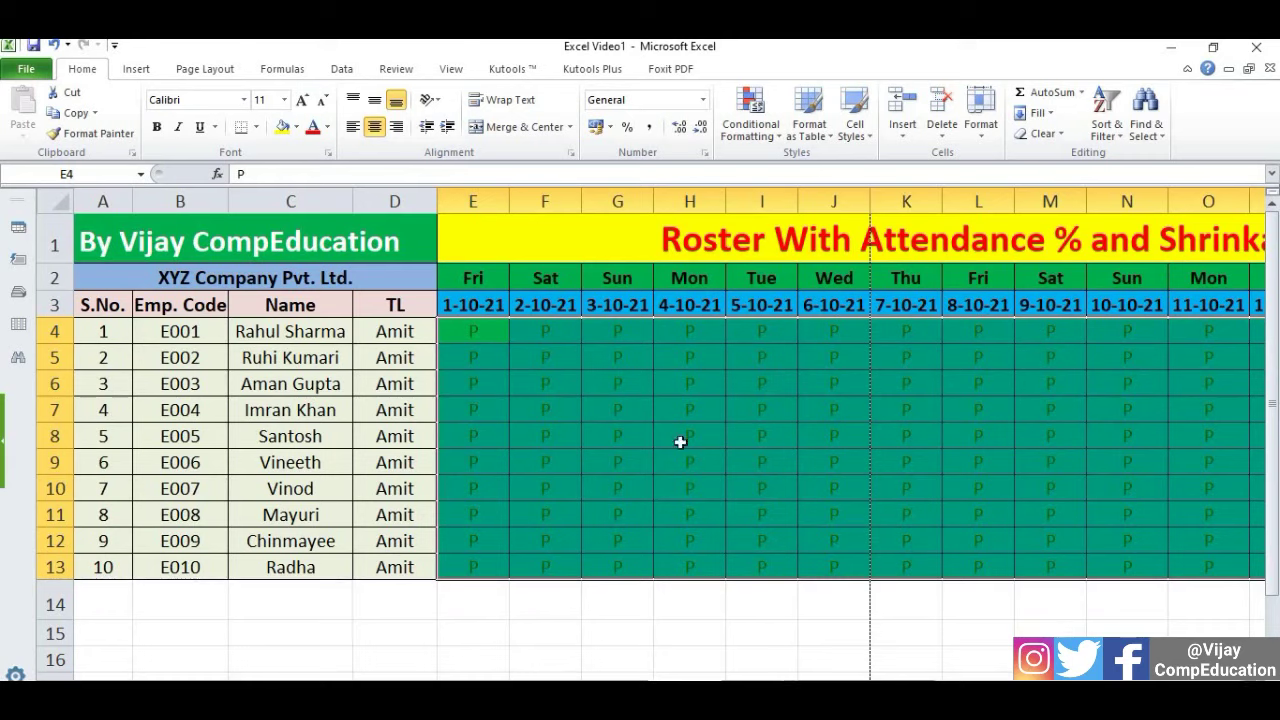
left_click(551, 386)
Enter WO in cell E9 and HD in cell F7 of the roster.
left_click(477, 463)
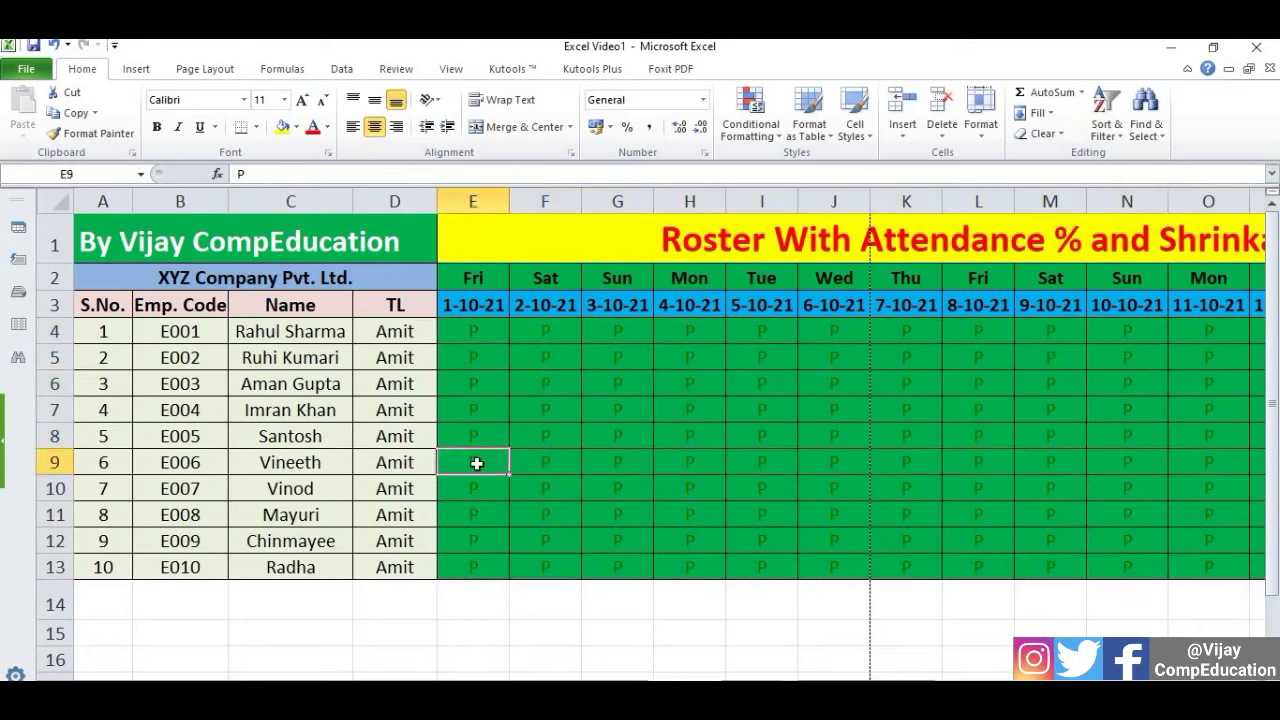
type("WO")
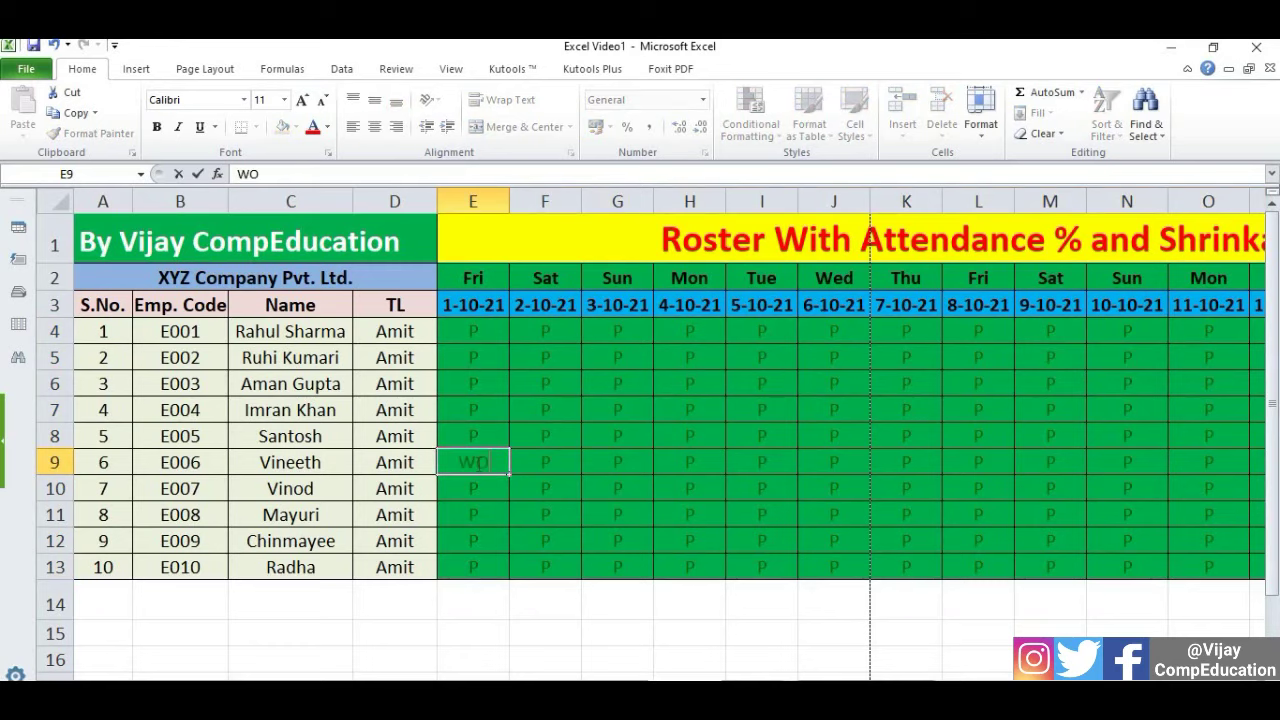
key("Tab")
key("Up")
key("Up")
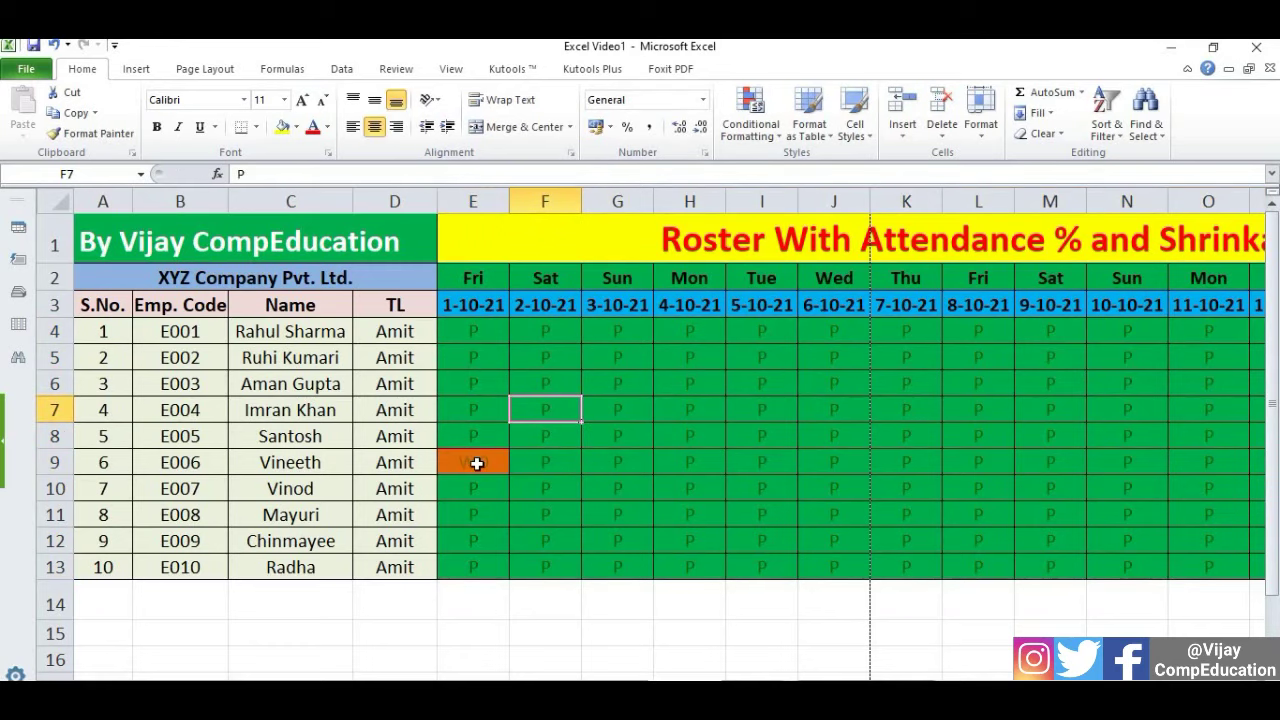
type("HD")
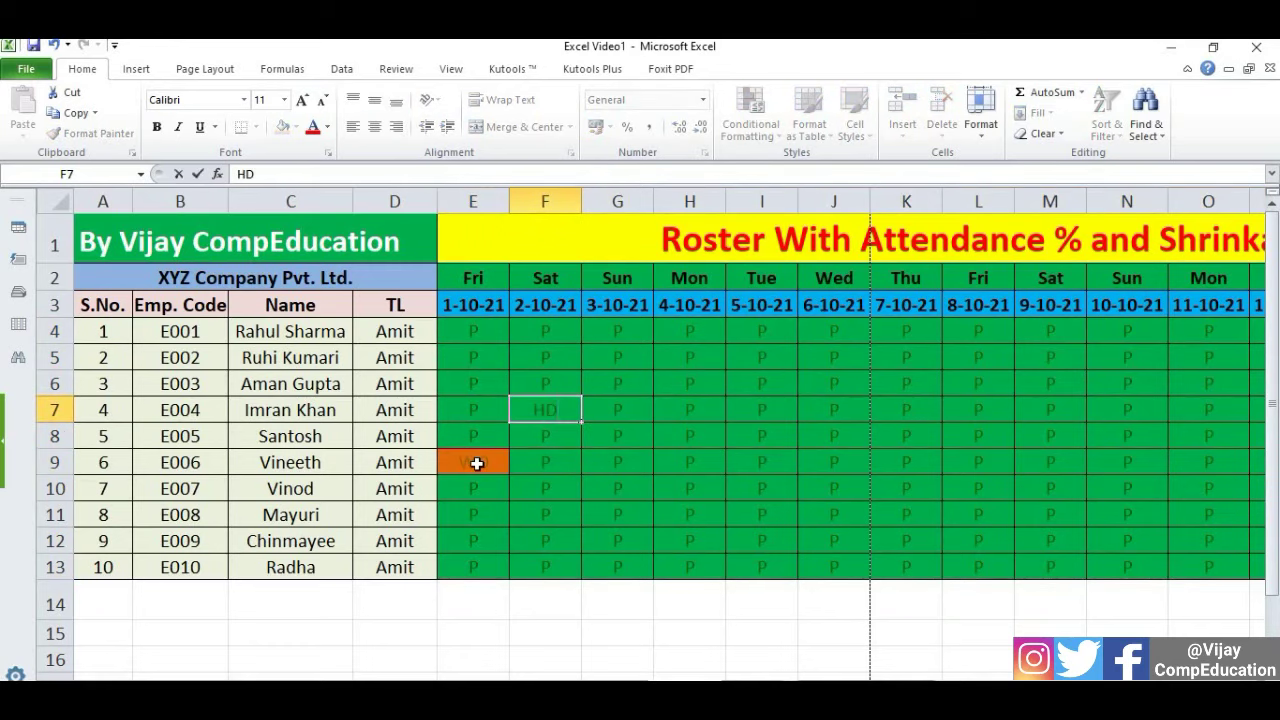
key("Return")
Enter L in cell G10 and A in cell H8 of the roster.
key("Up")
key("Up")
key("Up")
key("Right")
key("Down")
key("Down")
key("Down")
key("Down")
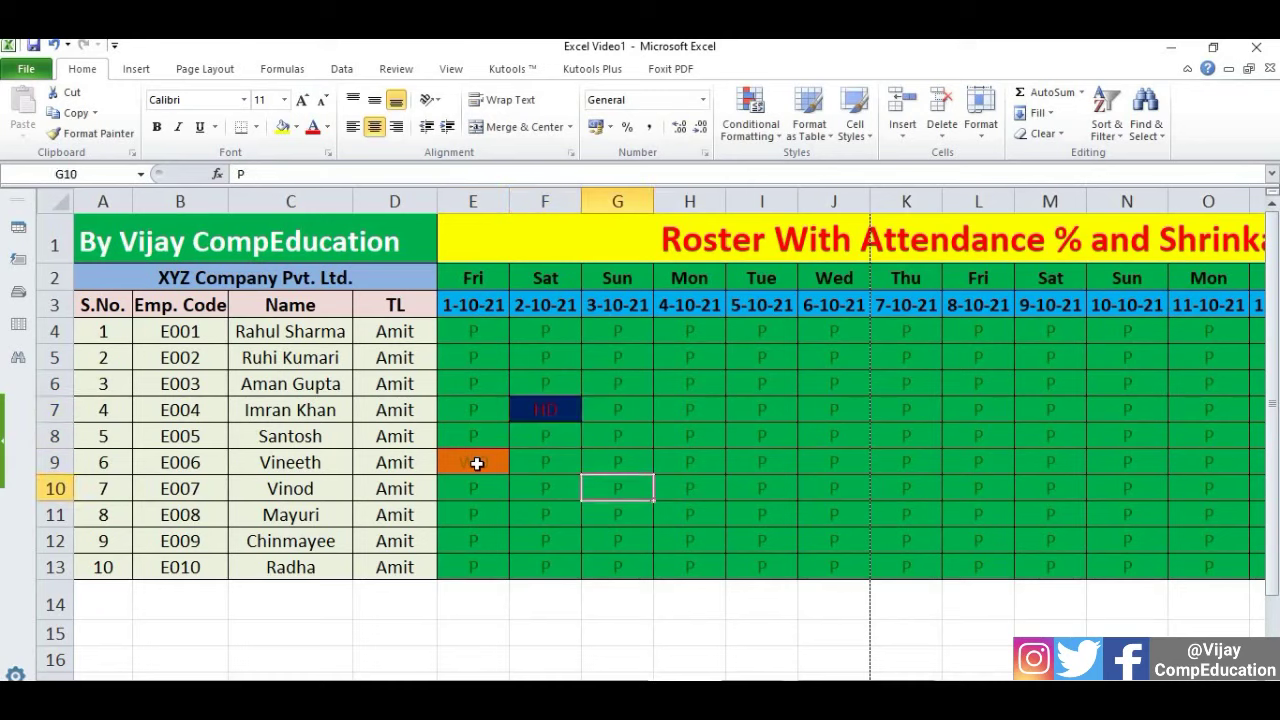
type("L")
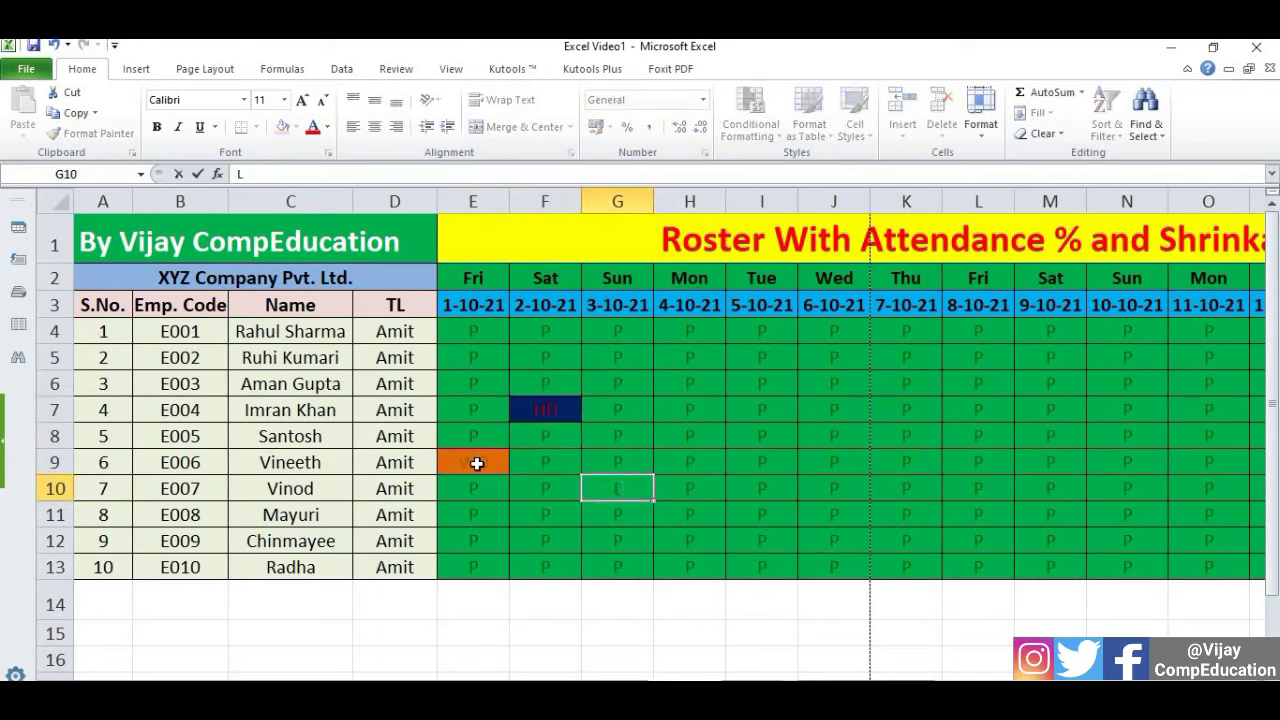
key("Right")
key("Up")
key("Up")
type("A")
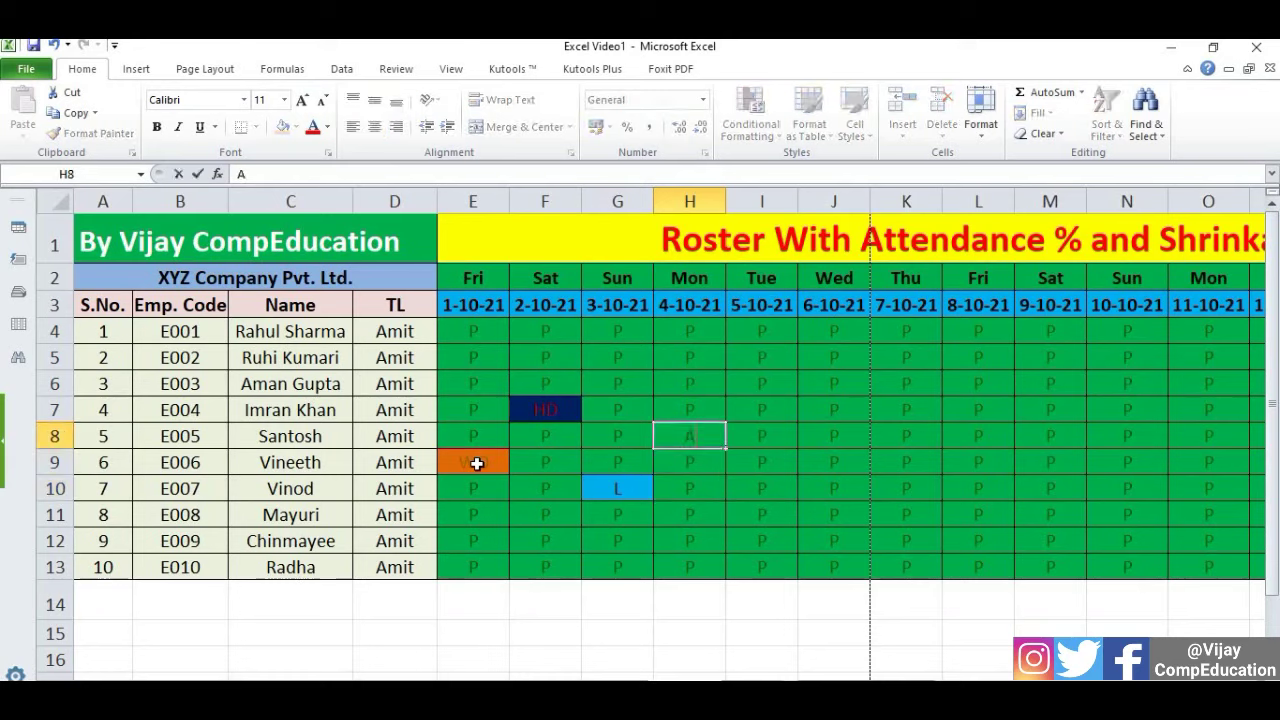
key("Right")
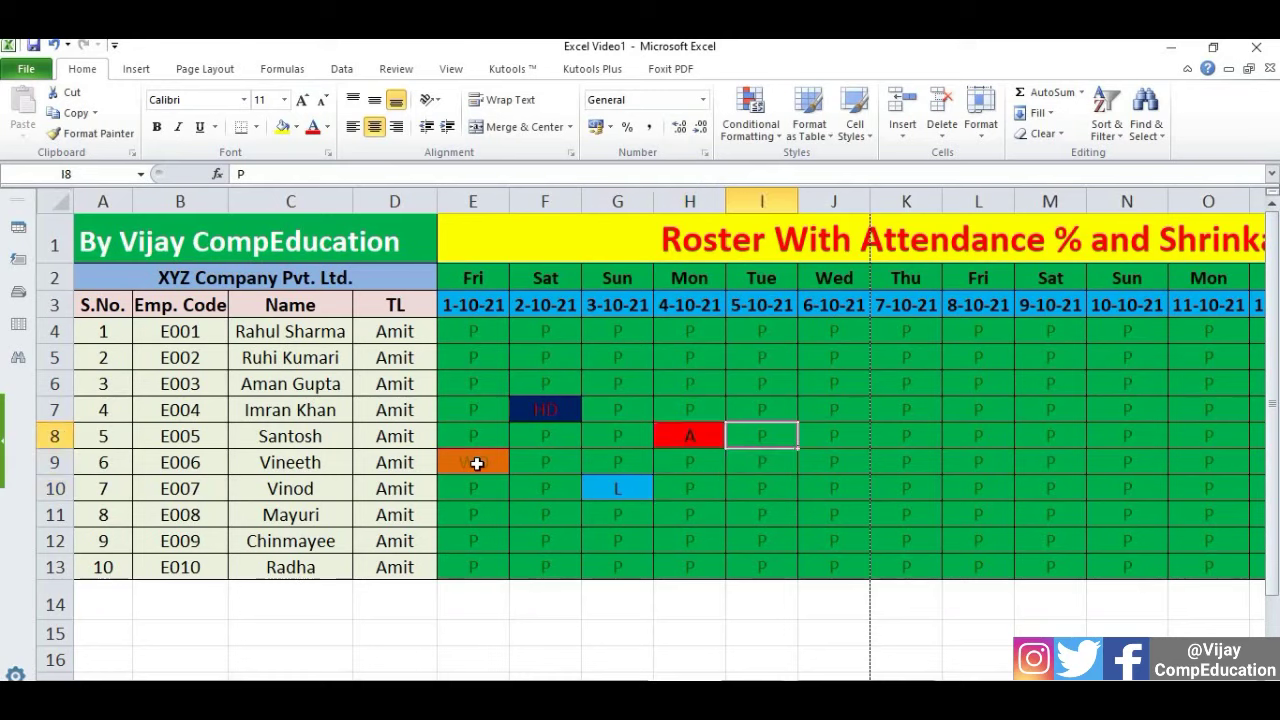
key("Up")
key("Up")
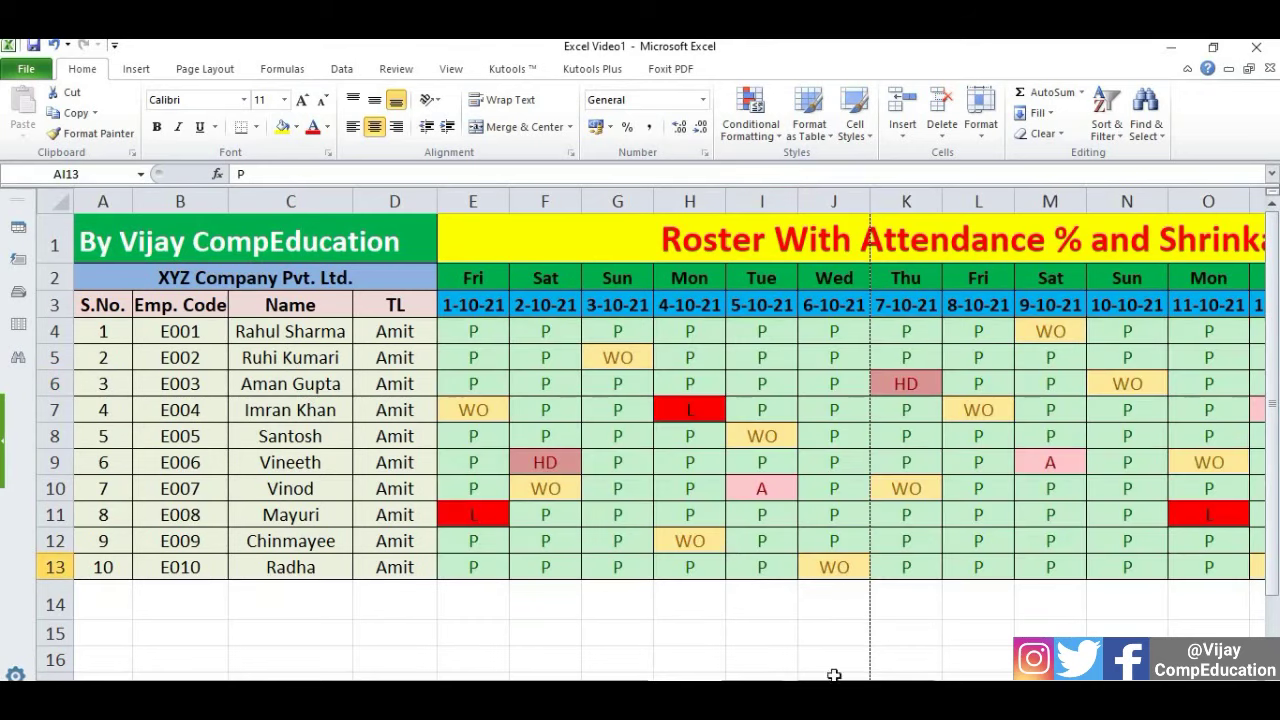
Add headings Leave, WO, P, ABS, HD, Roastered Count, Attendance %, Shrinkage %, Overall %, P+HD in AJ2:AS3.
left_click_drag(820, 688, 826, 688)
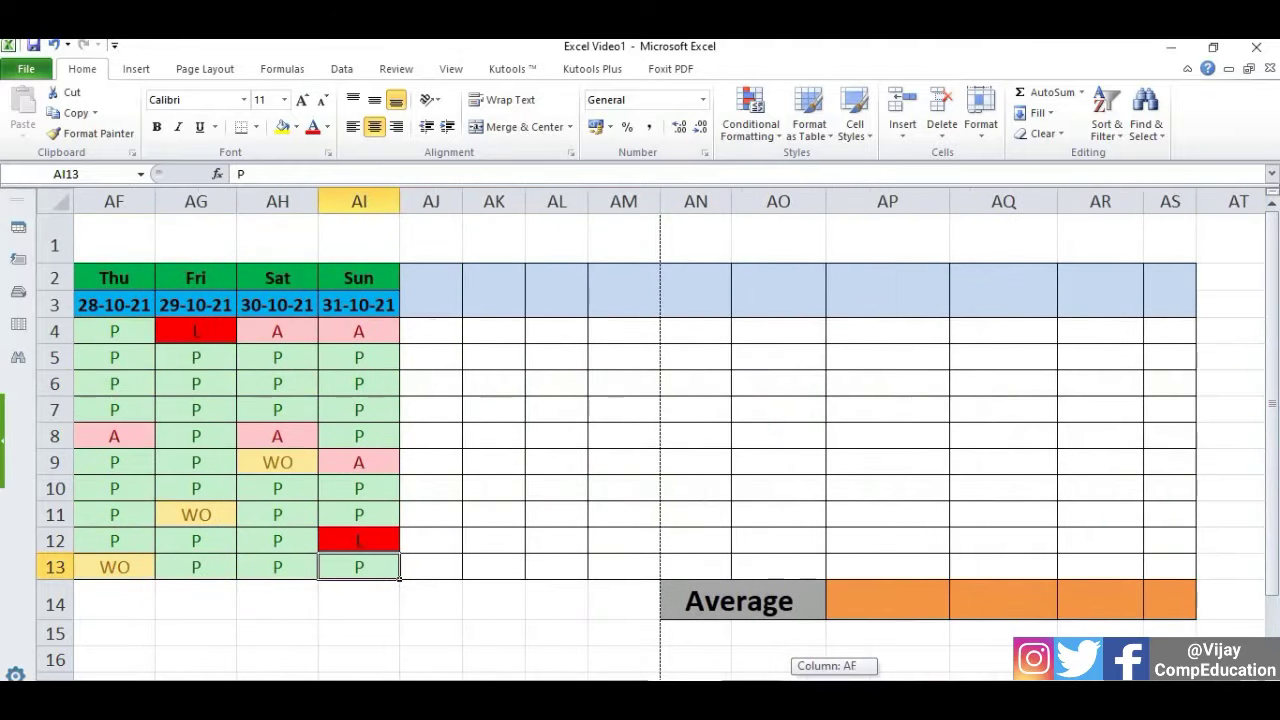
left_click_drag(826, 688, 831, 688)
left_click(437, 314)
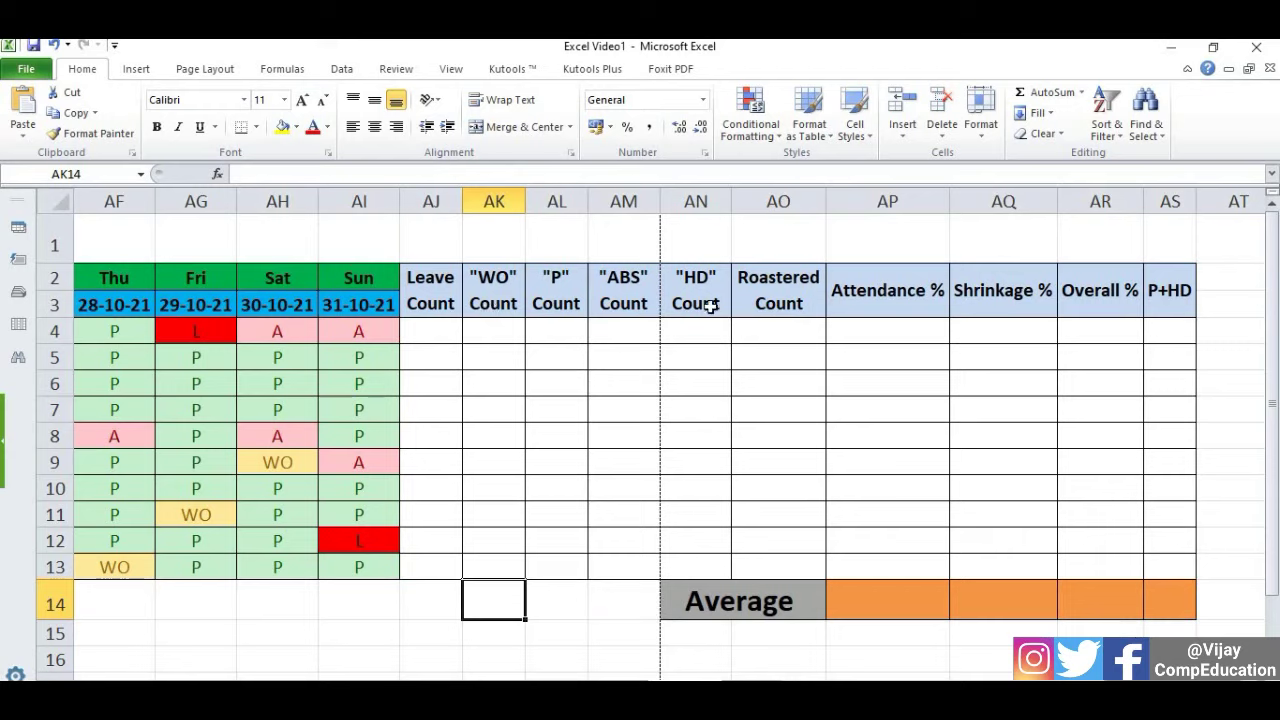
left_click(429, 335)
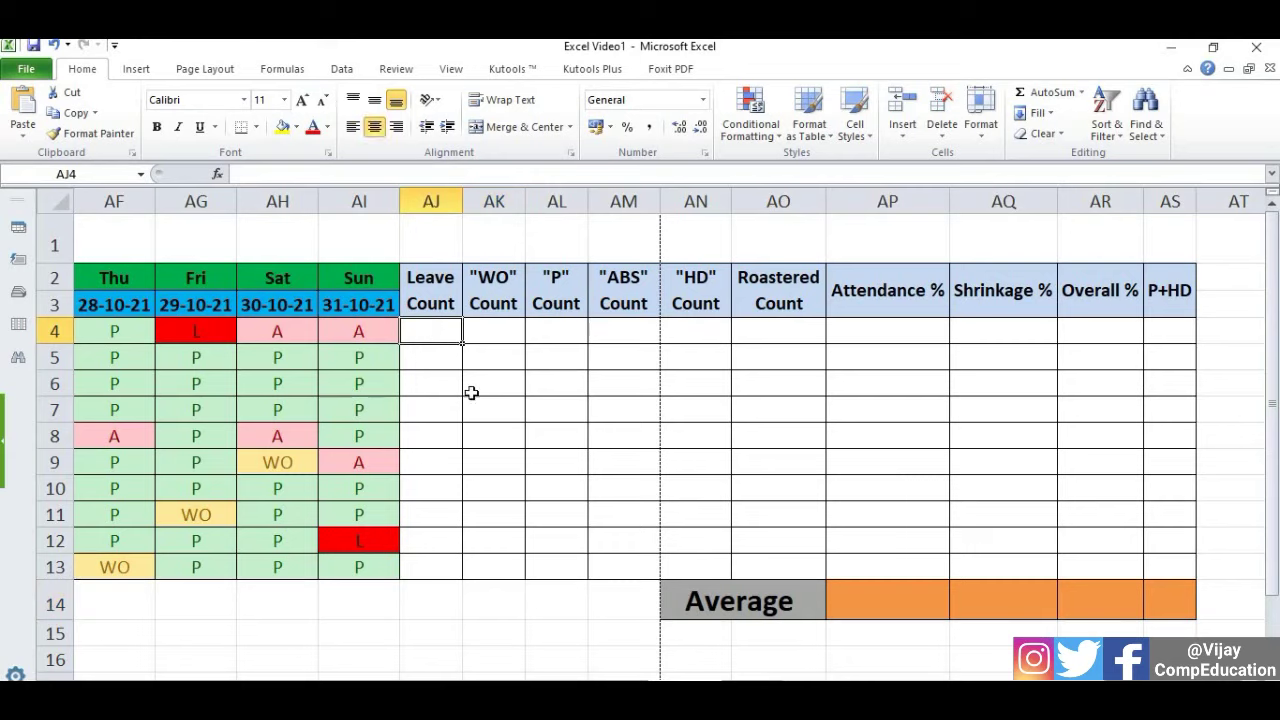
Enter =COUNTIF(E4:AI4,"L") in AJ4 to count employee E001's leave days.
type("=")
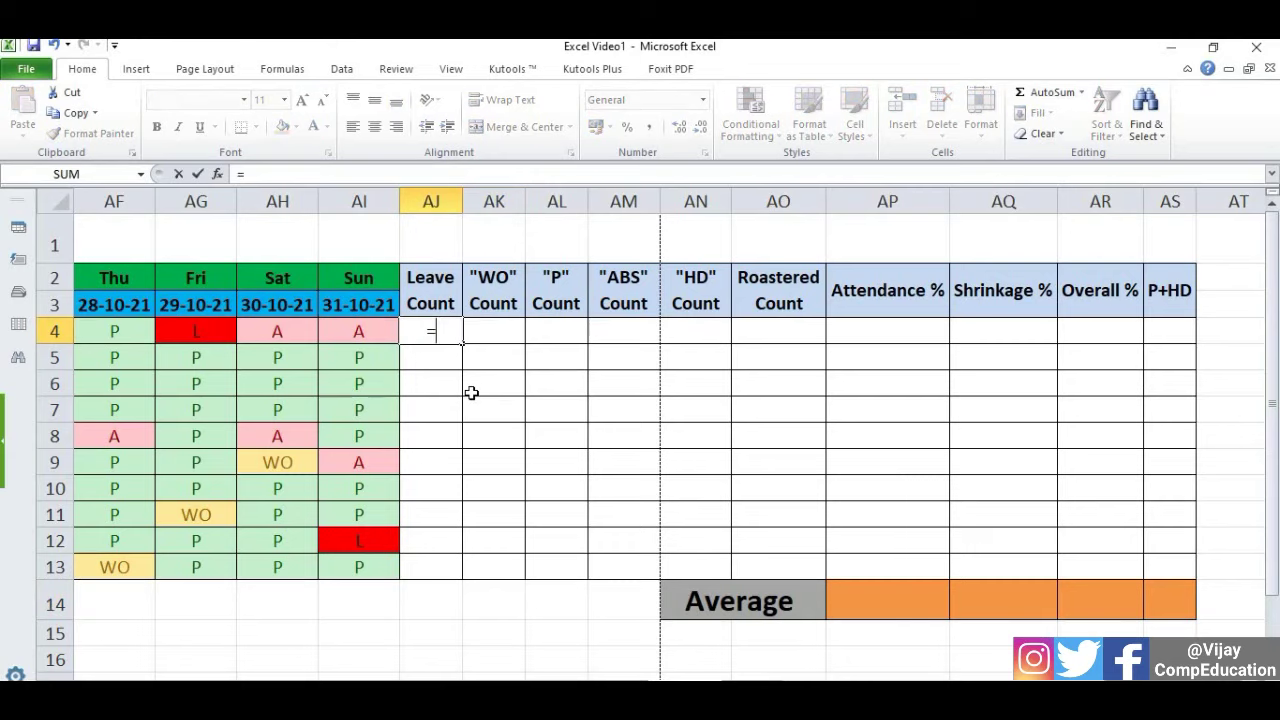
type("counti")
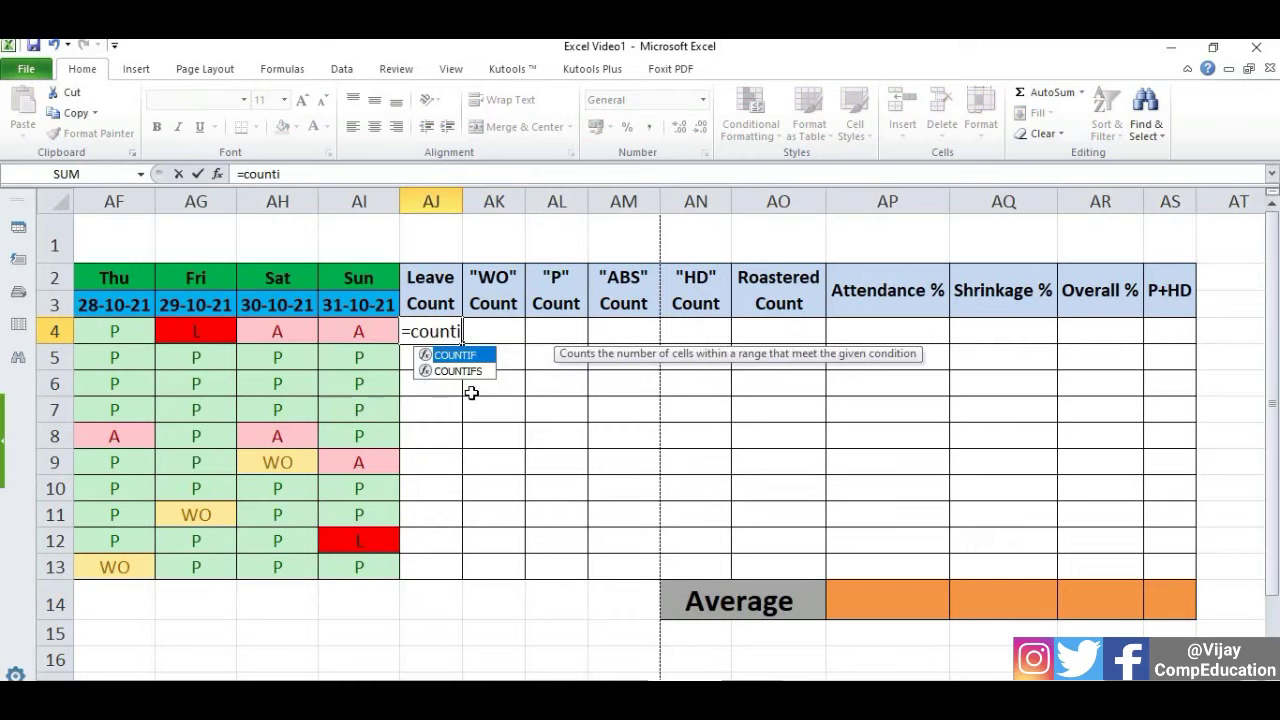
key("Tab")
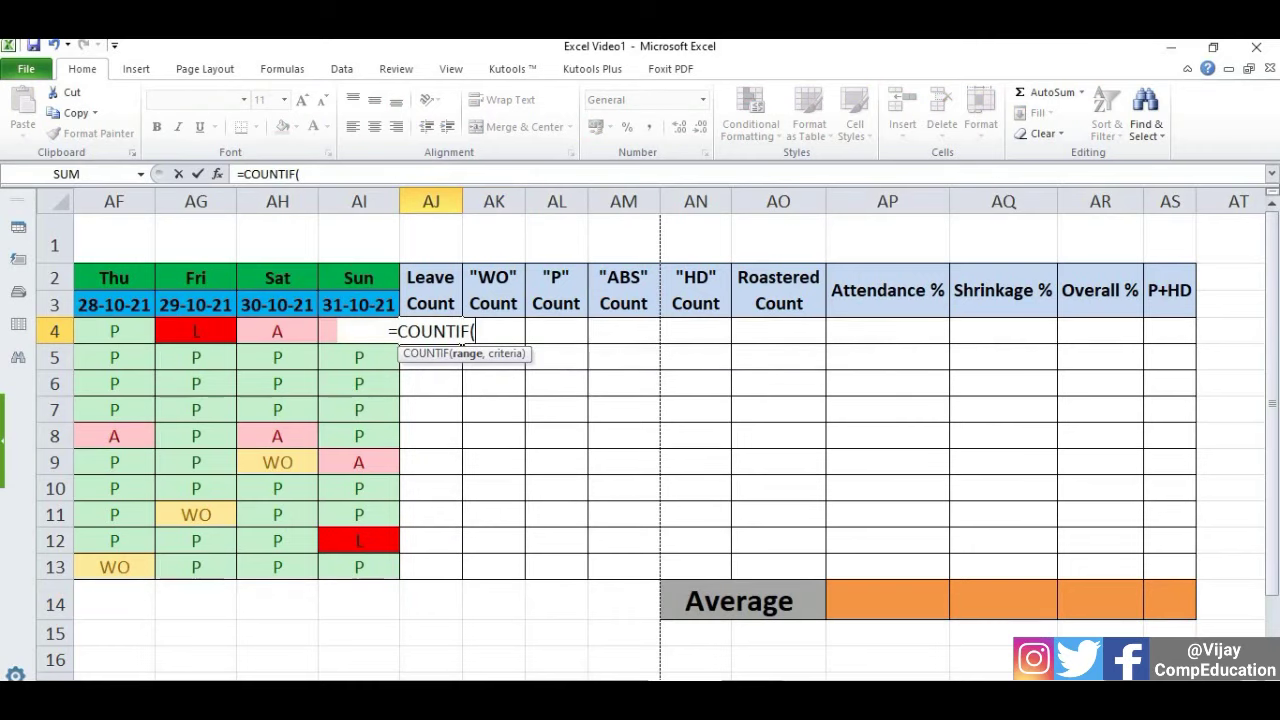
scroll(462, 349, "left", 2)
scroll(462, 349, "left", 6)
scroll(466, 340, "left", 3)
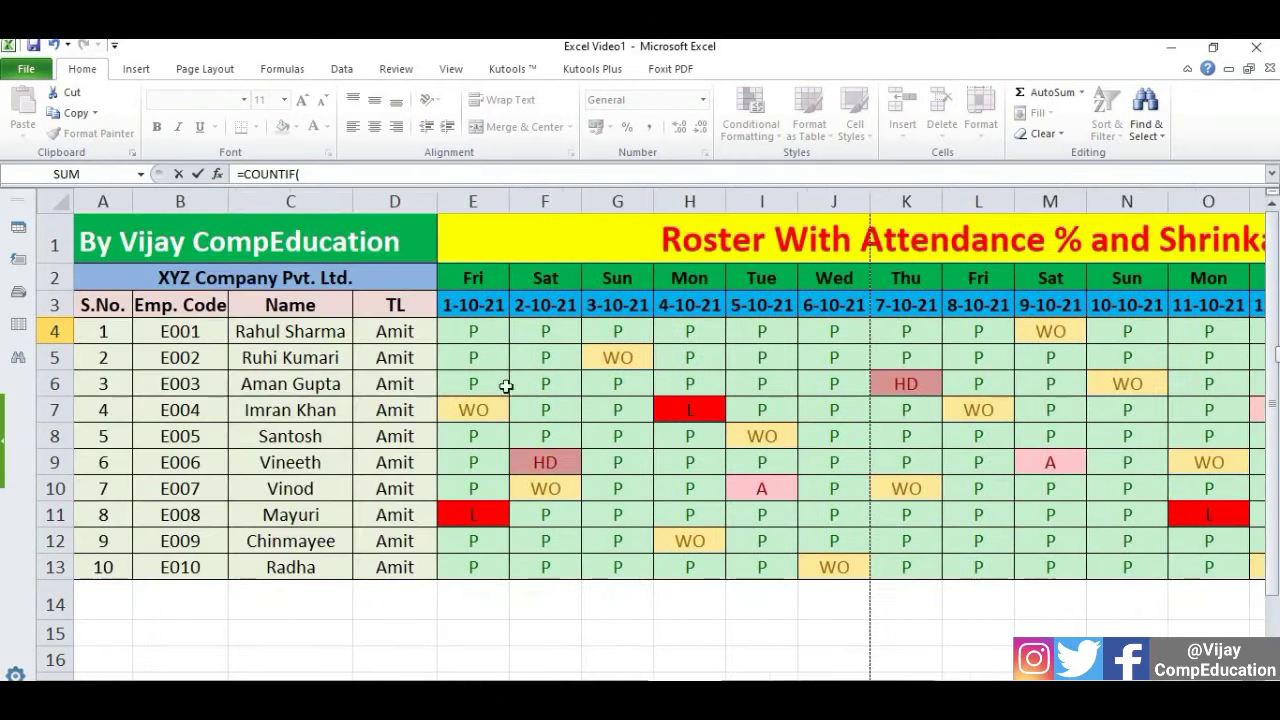
left_click_drag(469, 332, 1276, 346)
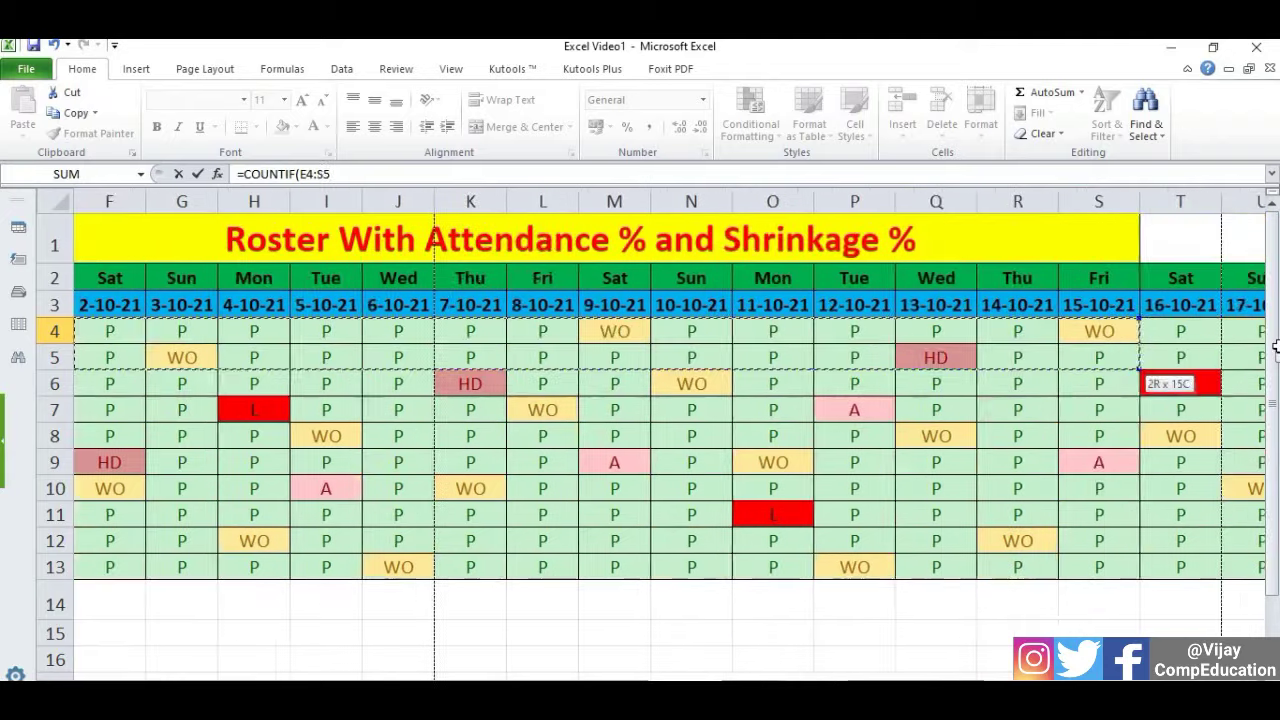
left_click_drag(1276, 346, 766, 331)
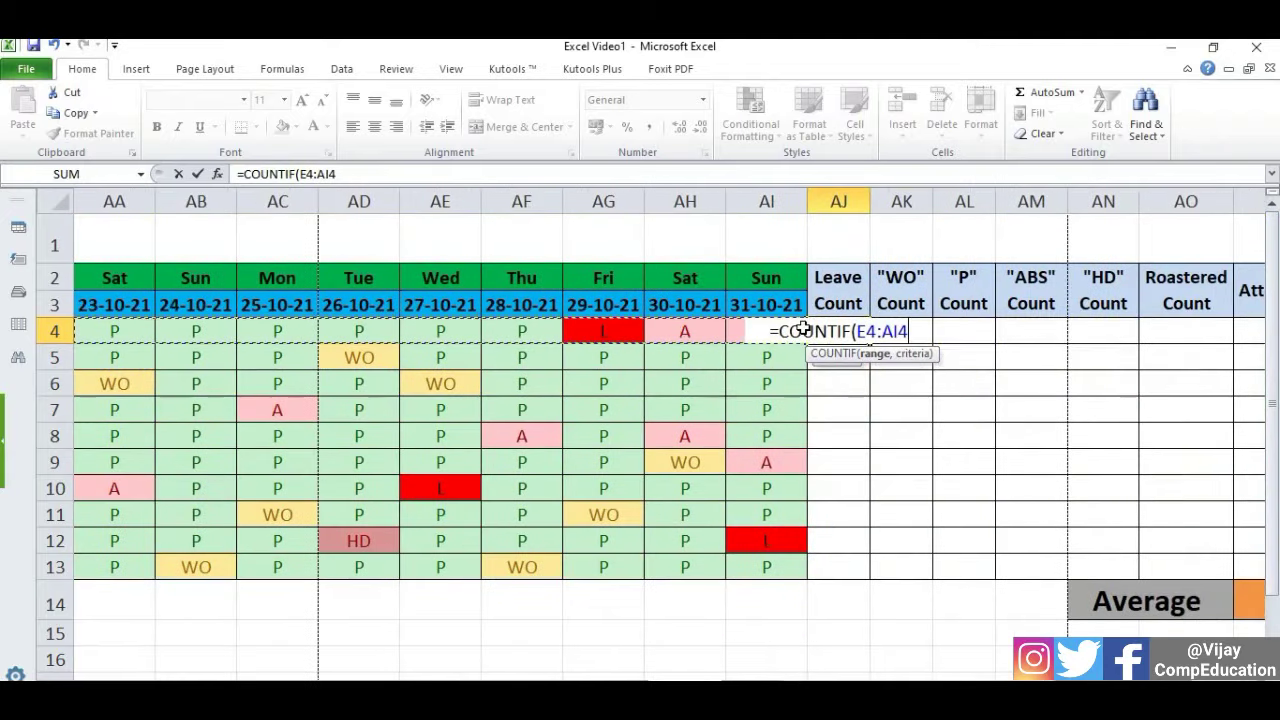
type(",")
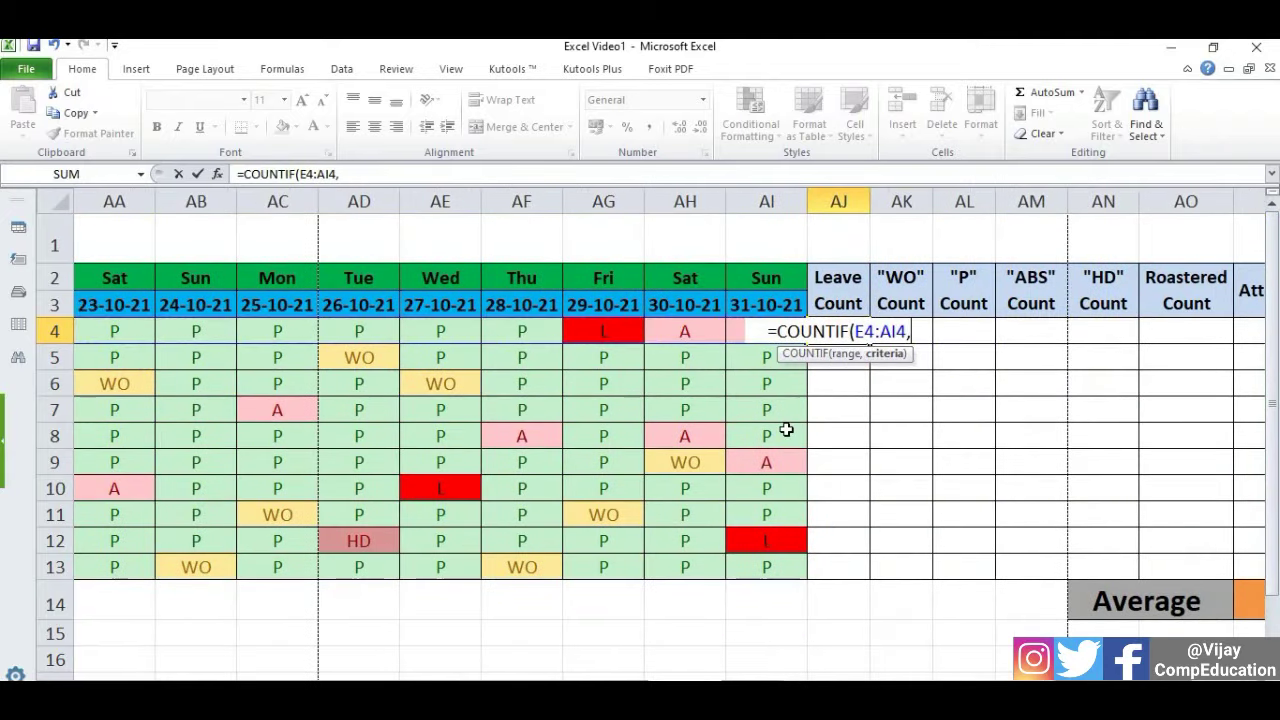
type("\"")
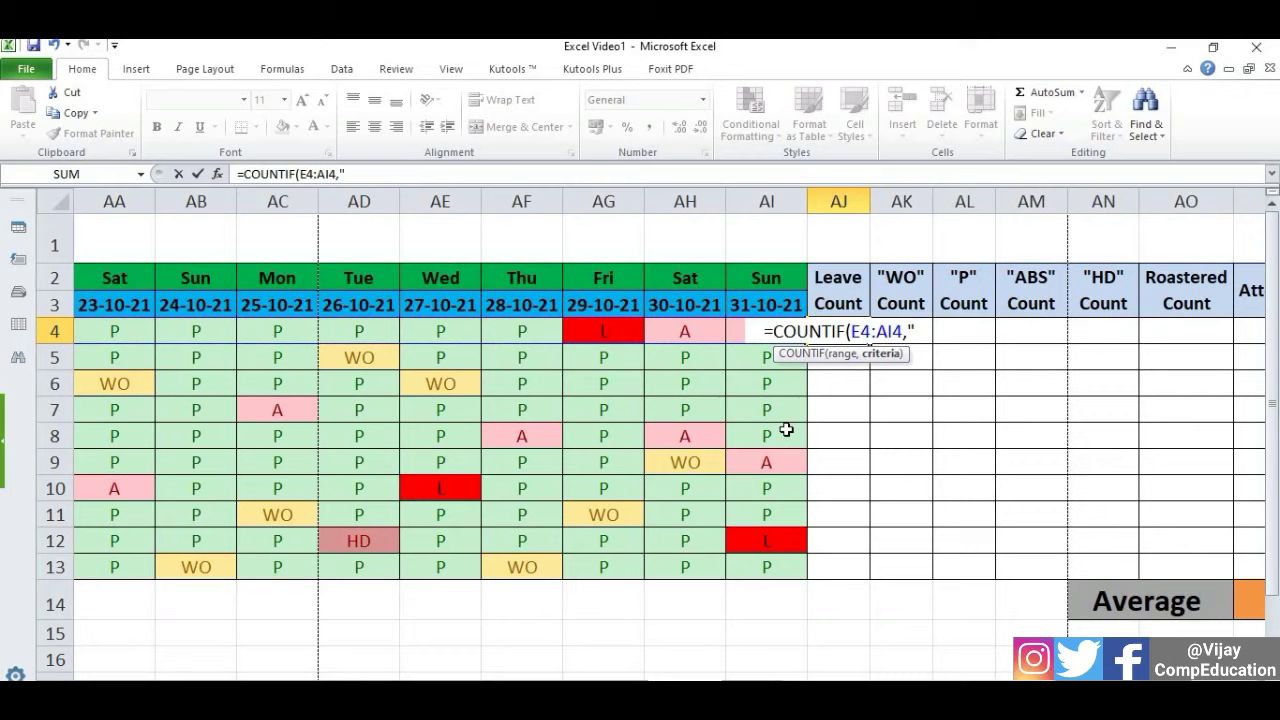
type("L\"")
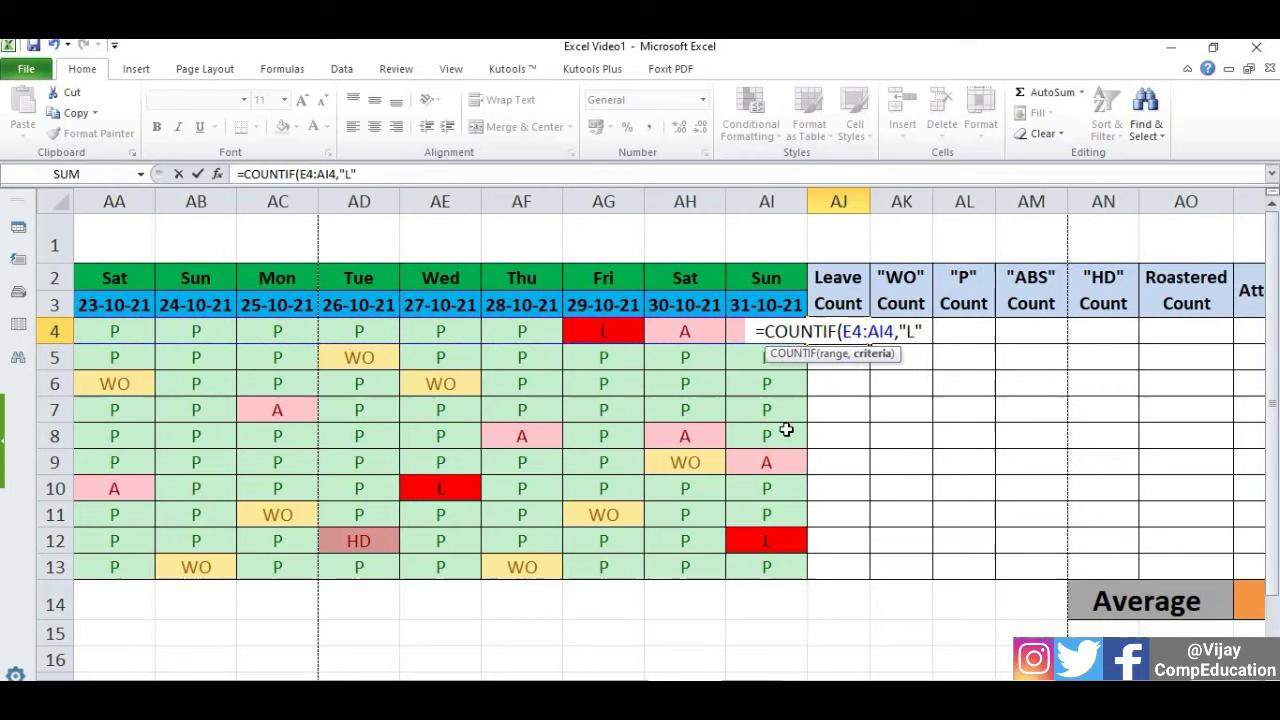
type(")")
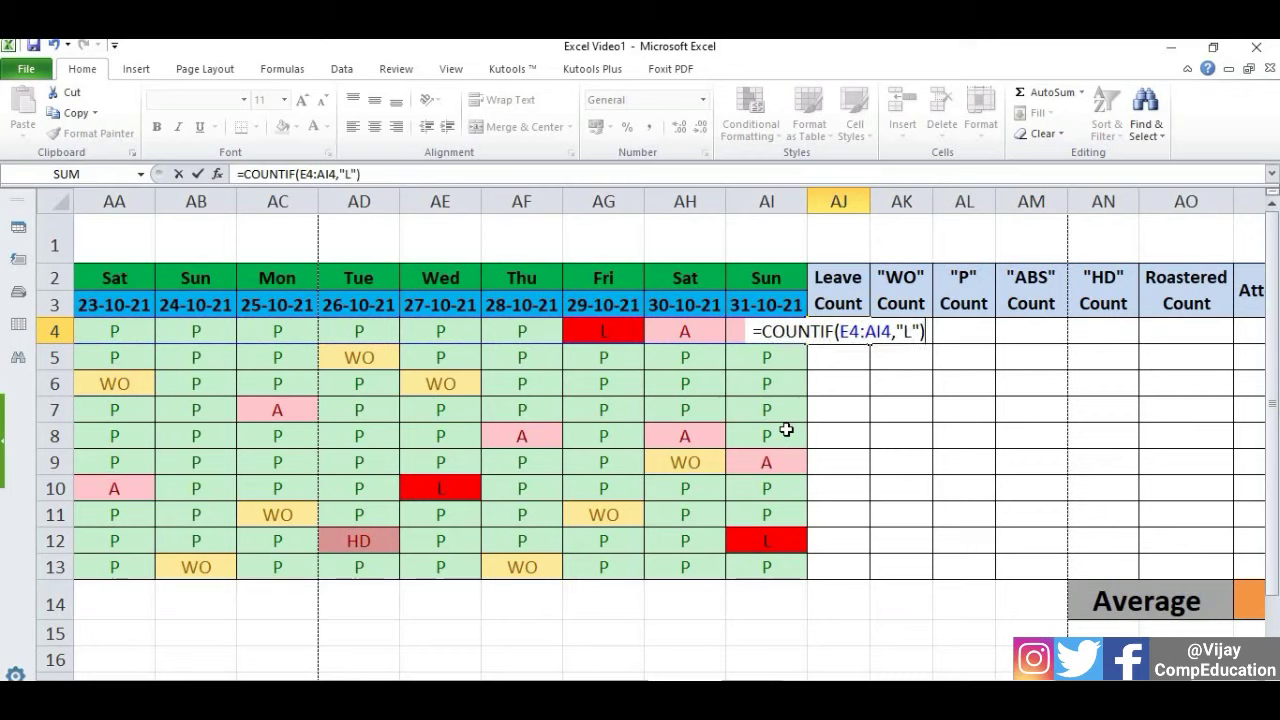
key("Return")
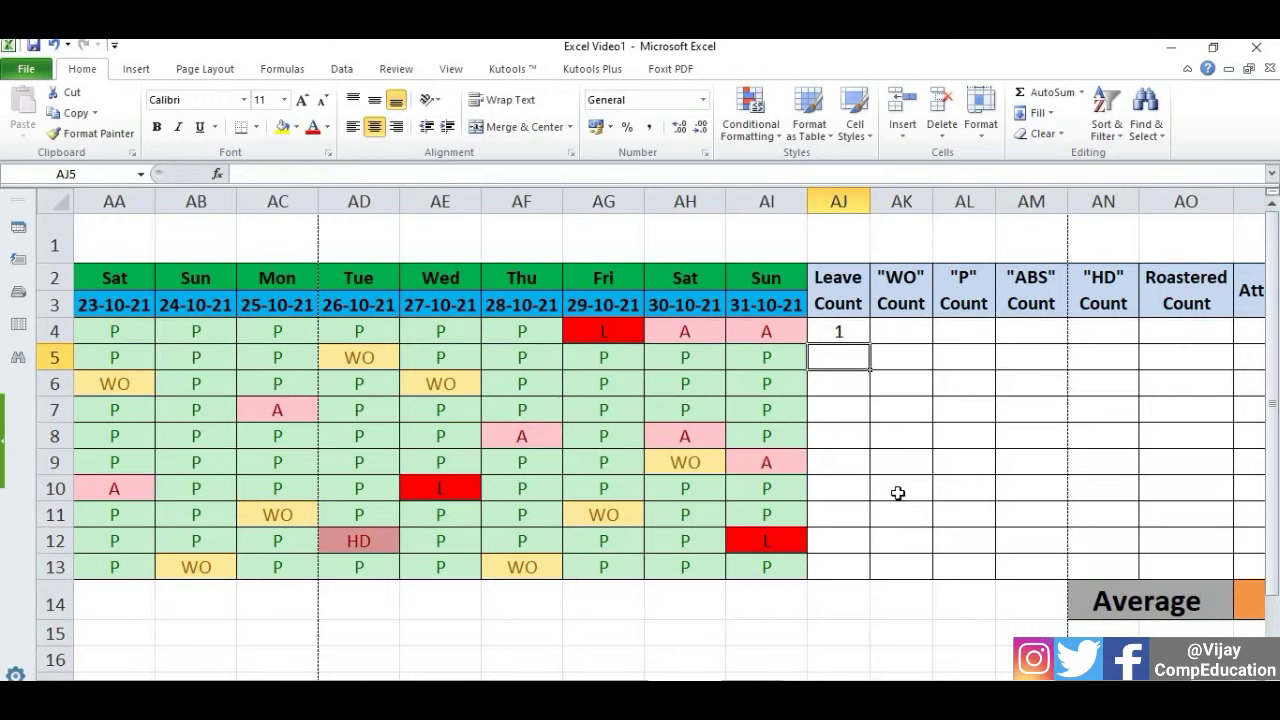
Review AJ4's leave count formula against the row 4 day entries.
left_click(820, 322)
key("Left")
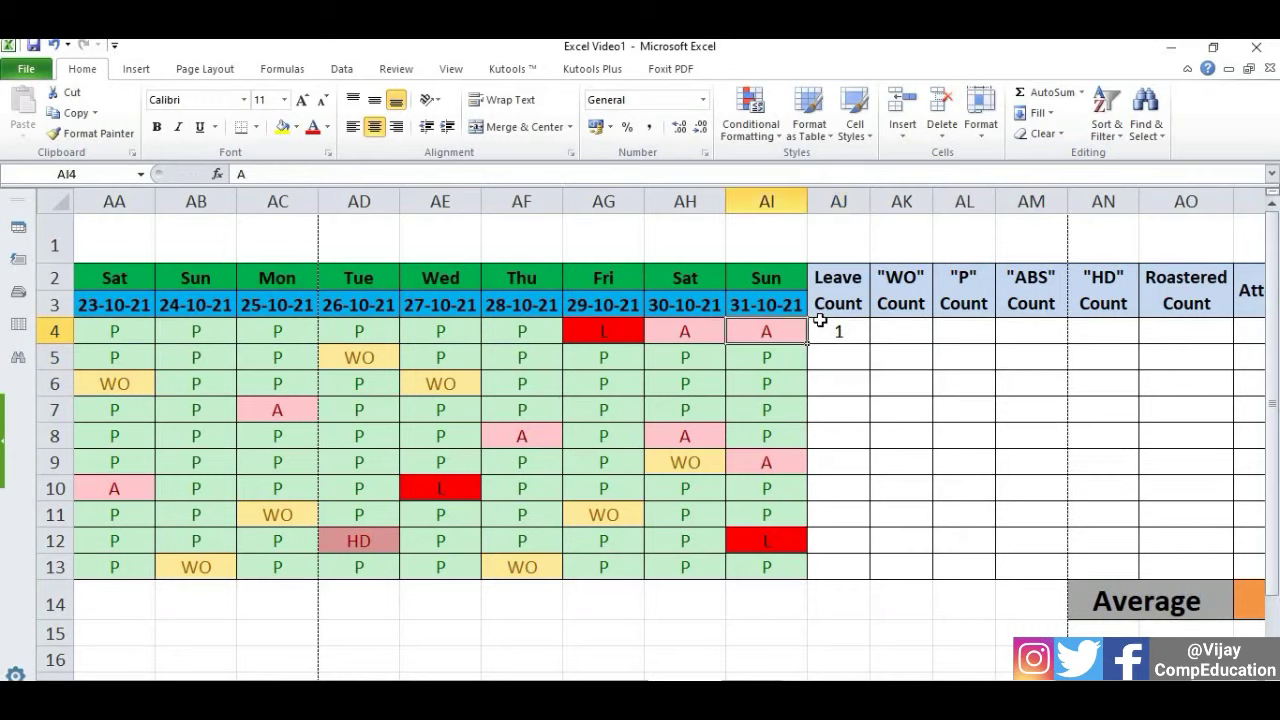
key("Left")
key("Left")
key("Left")
key("Left")
key("Left")
key("Left")
key("Left")
key("Left")
key("Left")
key("Right")
key("Right")
key("Right")
key("Right")
key("Right")
key("Right")
key("Right")
key("Right")
key("Right")
key("Right")
key("Right")
key("Right")
key("Right")
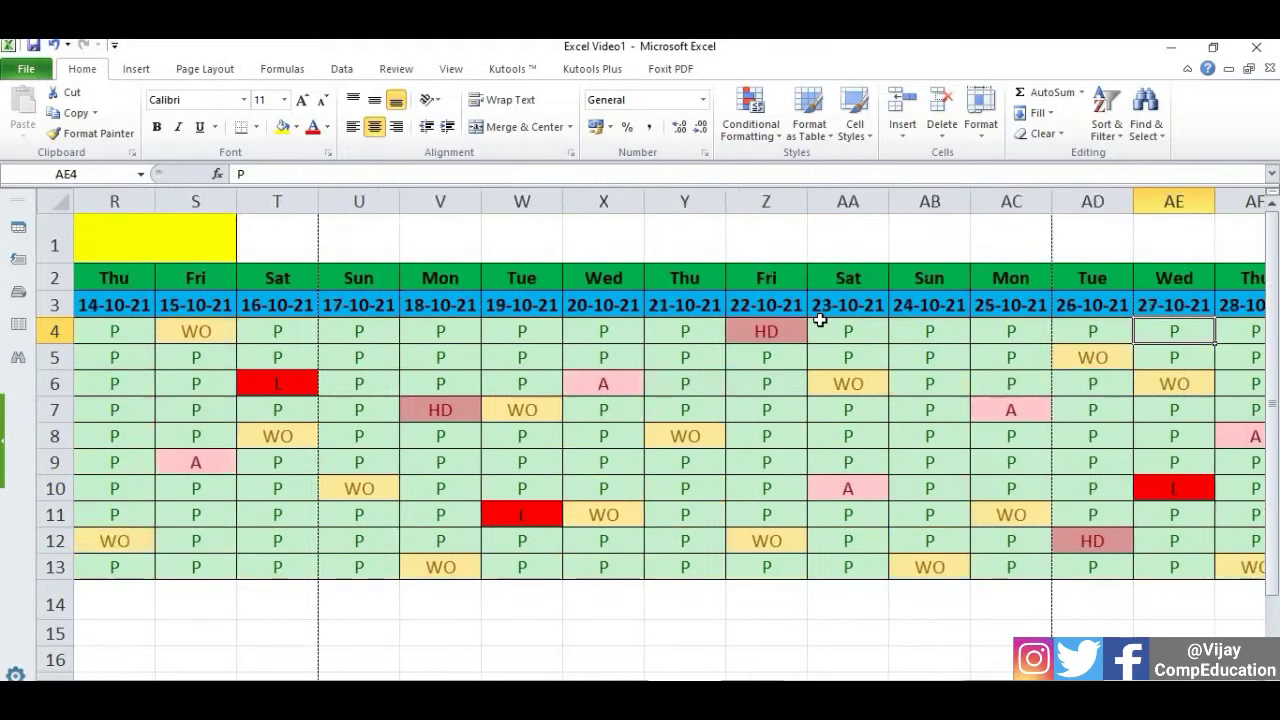
key("Right")
key("Right")
key("Right")
key("Right")
key("Right")
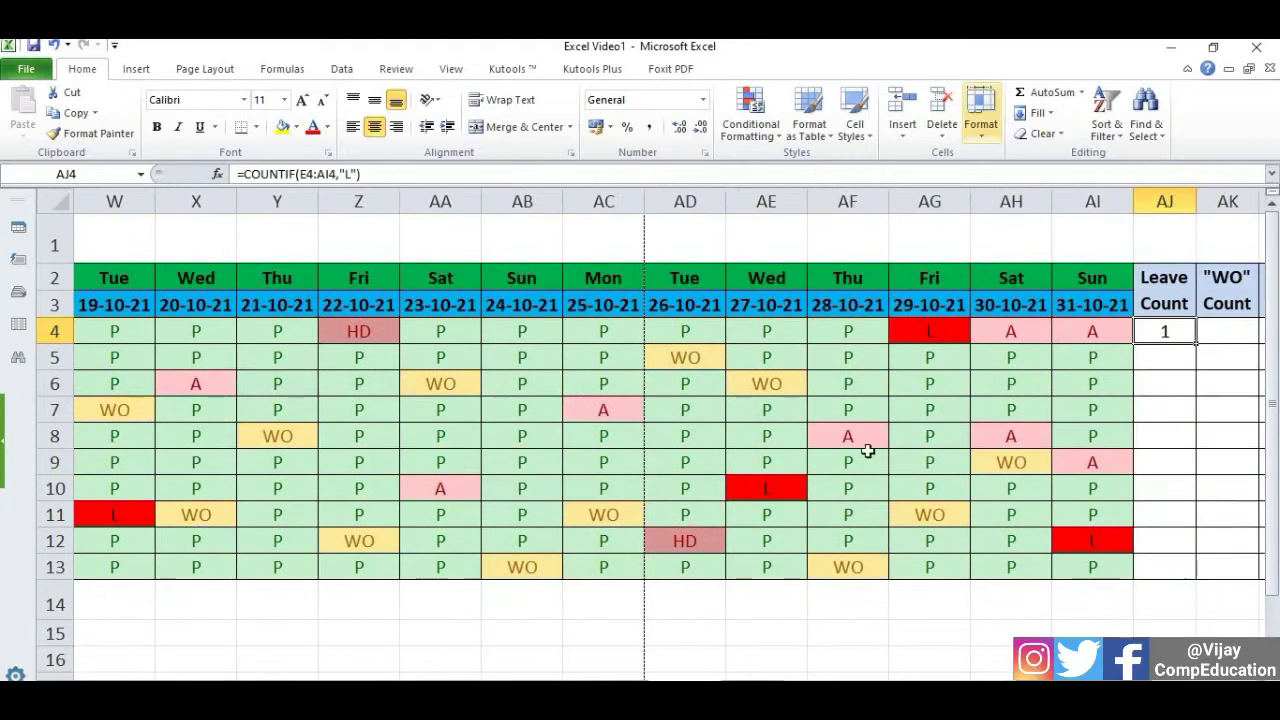
key("Right")
key("Right")
key("Right")
key("Left")
key("Left")
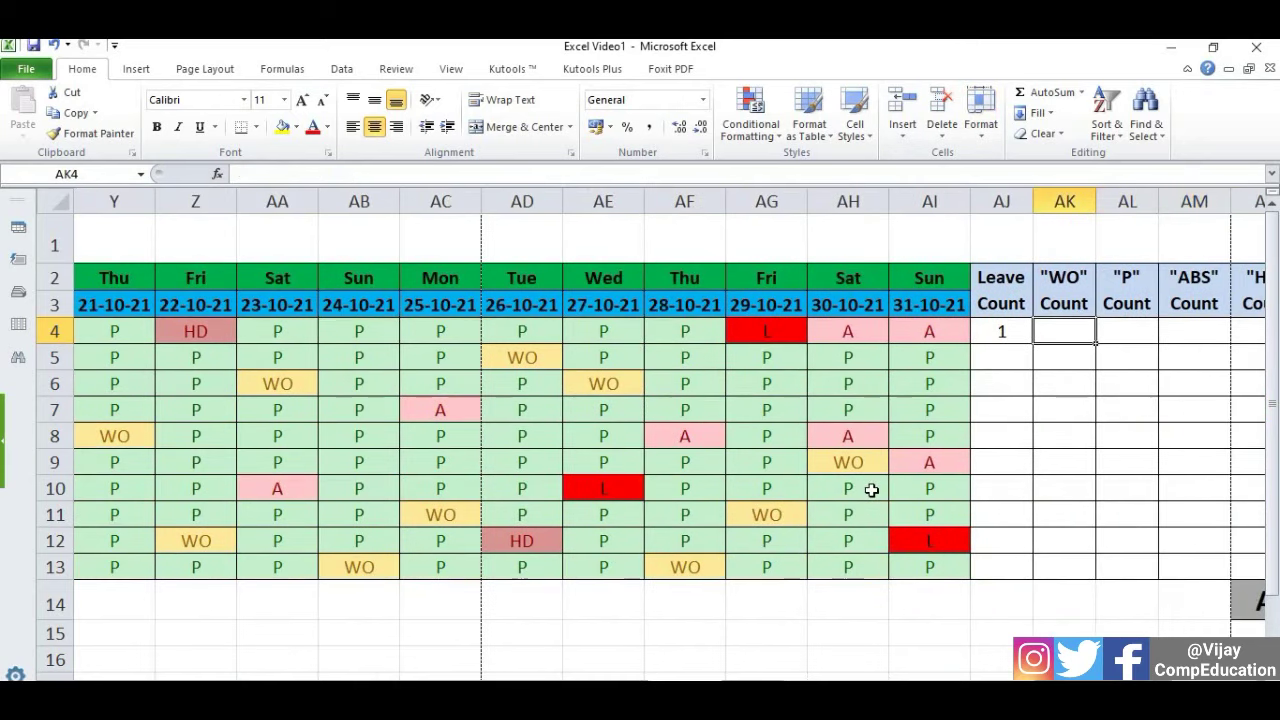
key("Left")
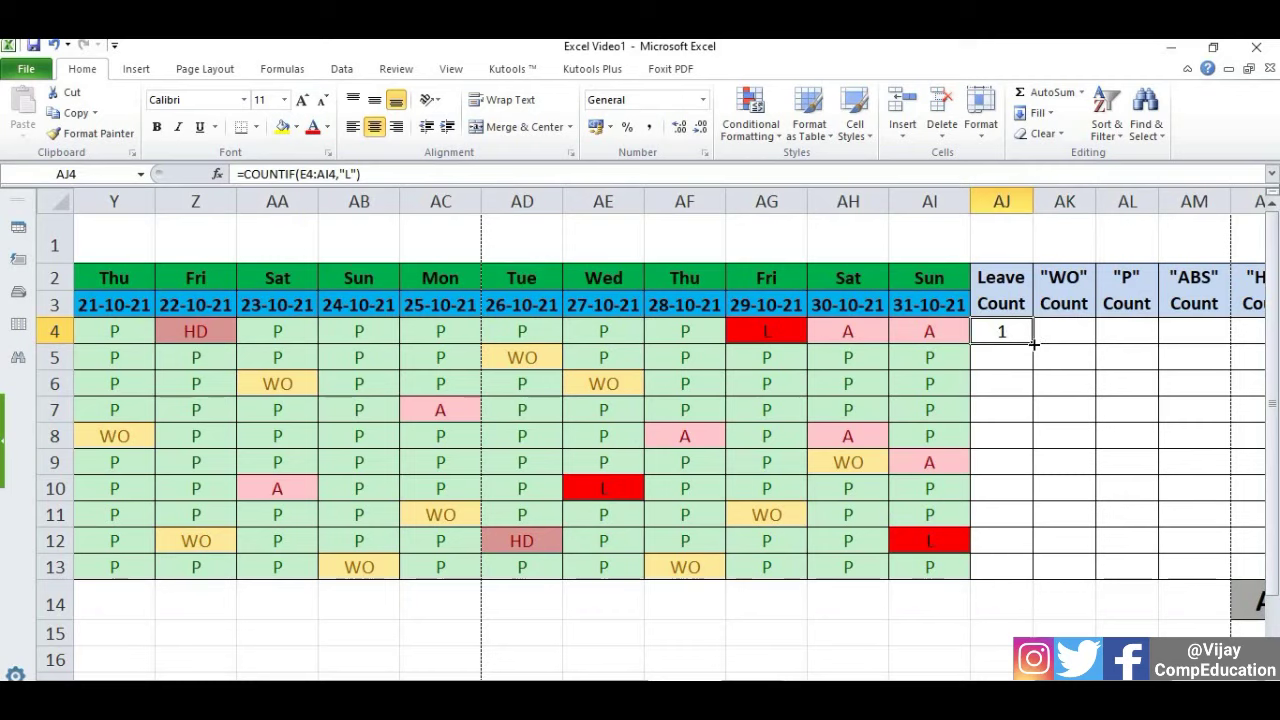
Fill the Leave Count formula down to AJ13 and clear the extra result in AJ14.
double_click(1033, 343)
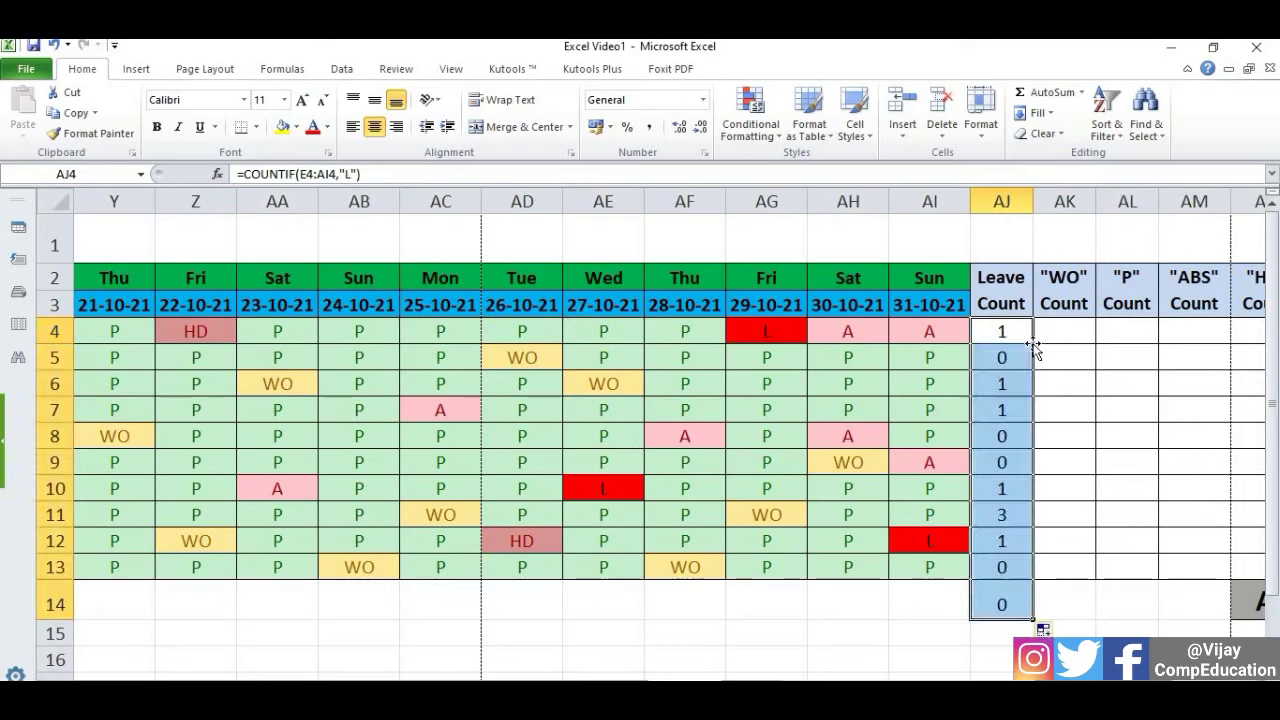
left_click(1010, 602)
key("Delete")
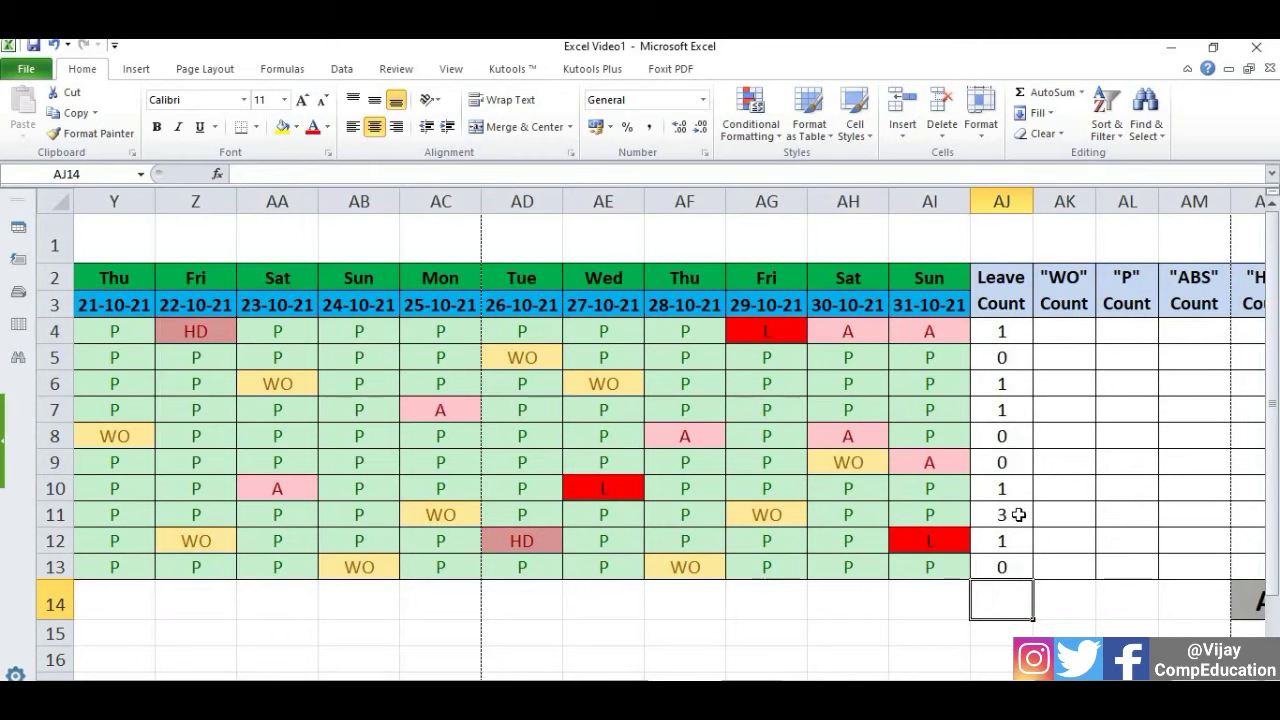
left_click(1062, 332)
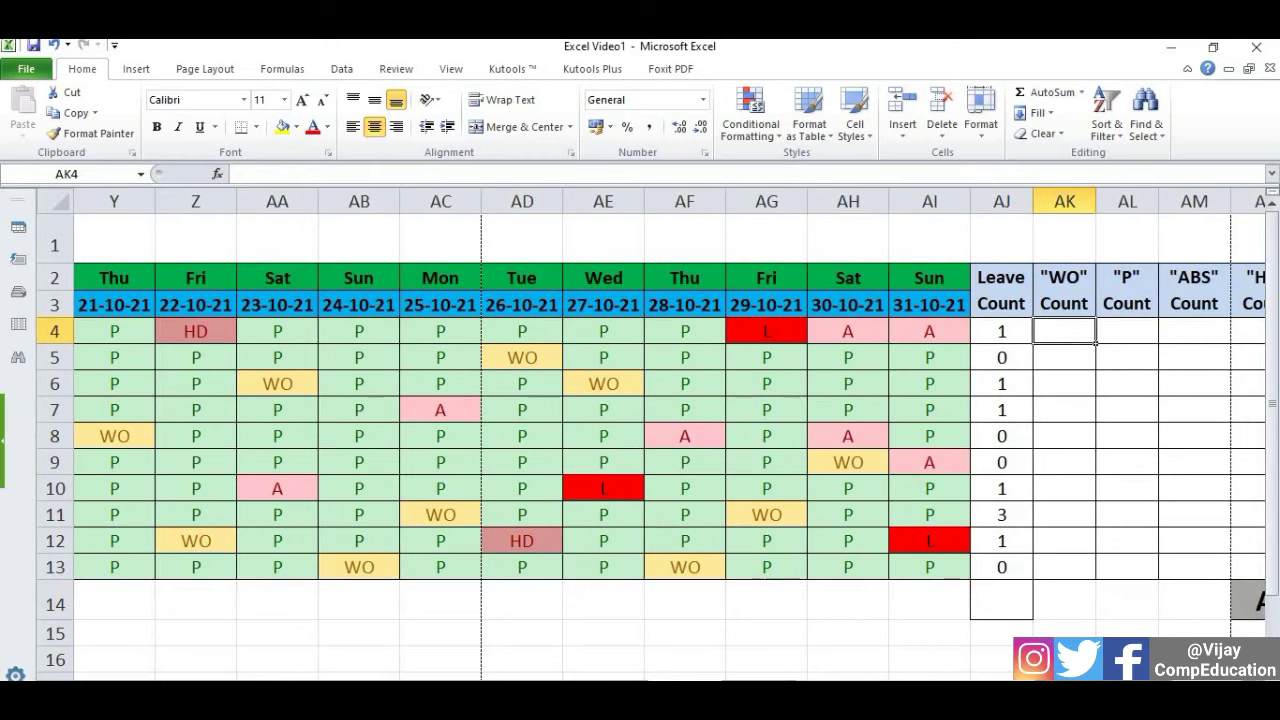
Enter =COUNTIF(E4:AI4,"WO") in AK4 to count weekly offs.
scroll(863, 449, "right", 3)
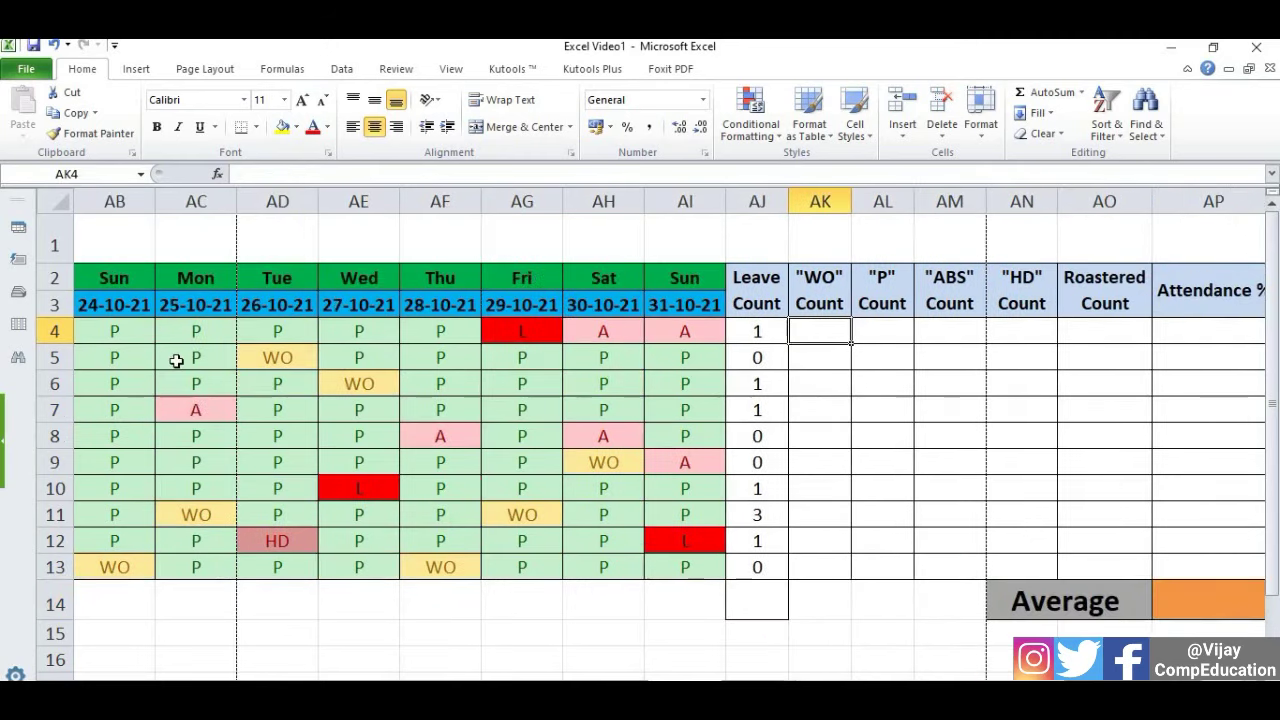
type("=COUNT")
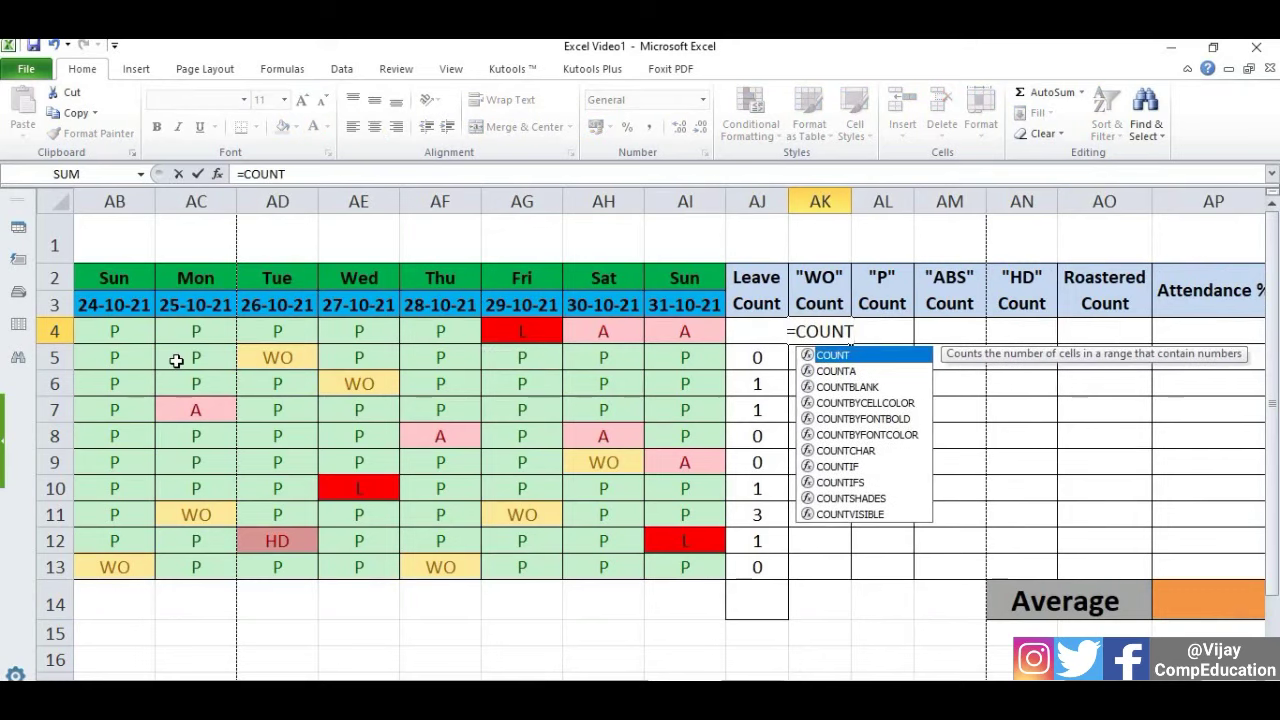
type("IF(")
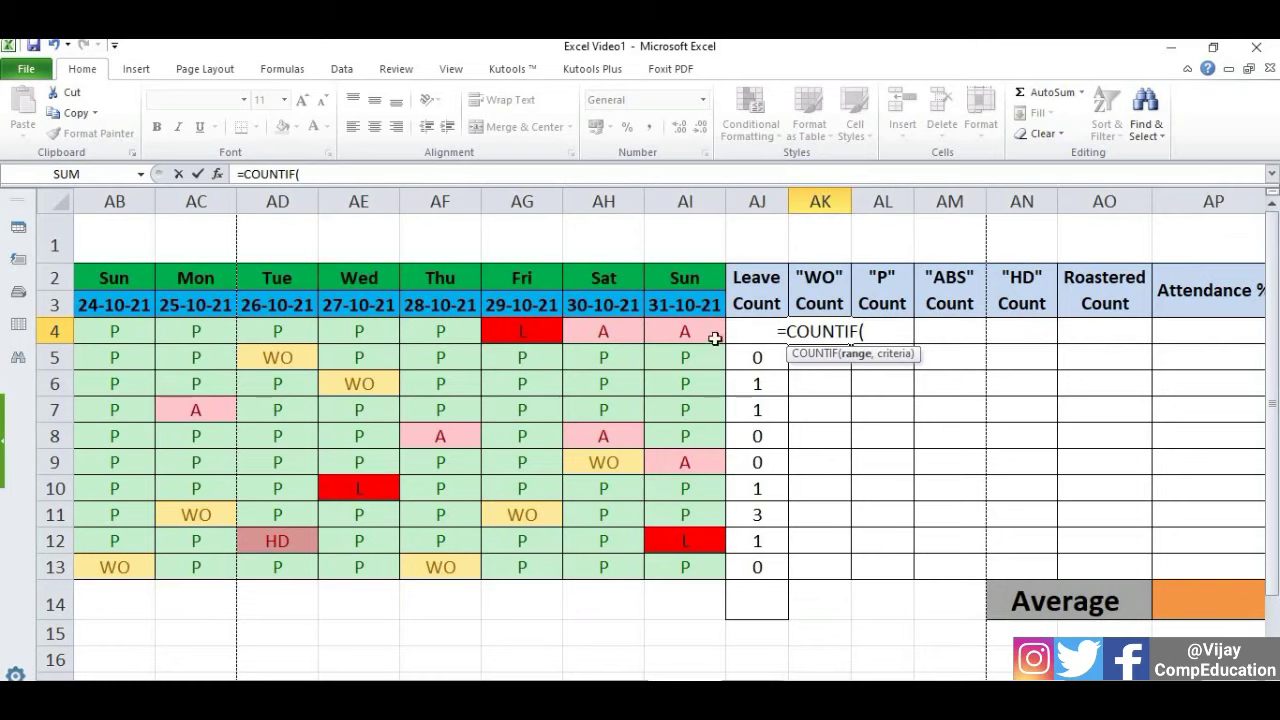
scroll(420, 375, "left", 10)
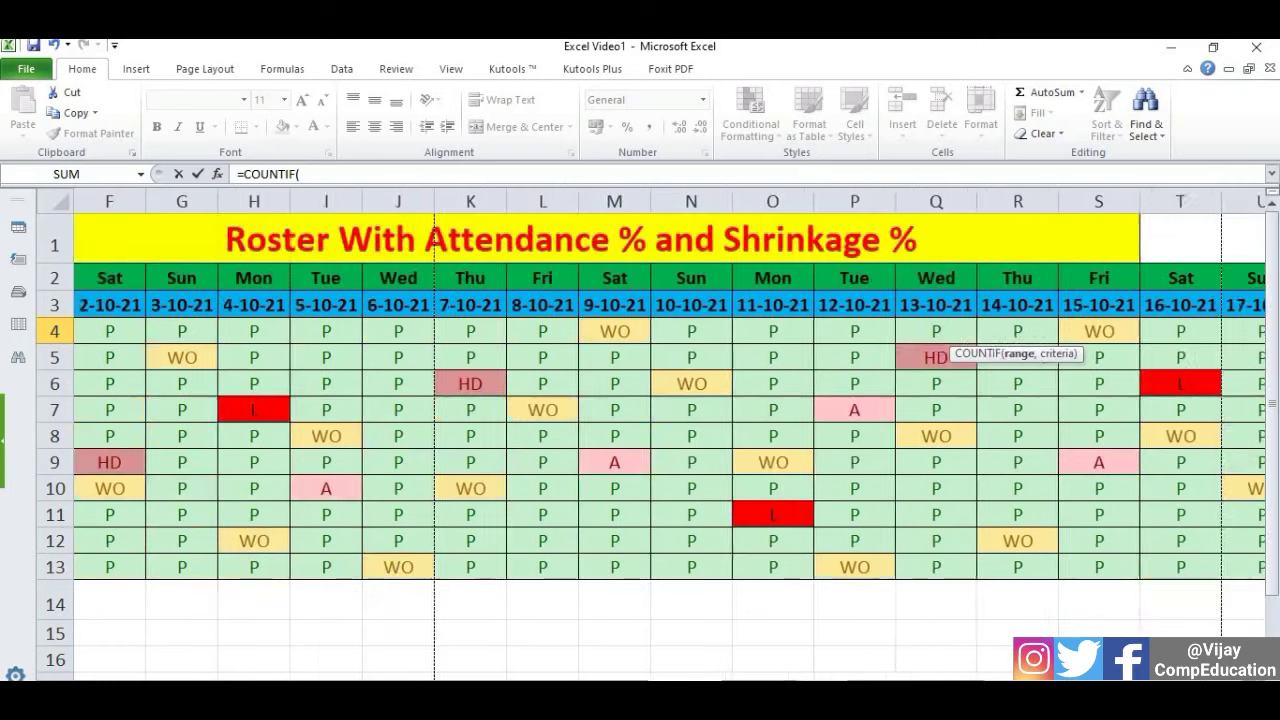
left_click(414, 331)
mouse_move(688, 343)
left_mouse_down()
mouse_move(1047, 343)
mouse_move(1033, 330)
left_mouse_up()
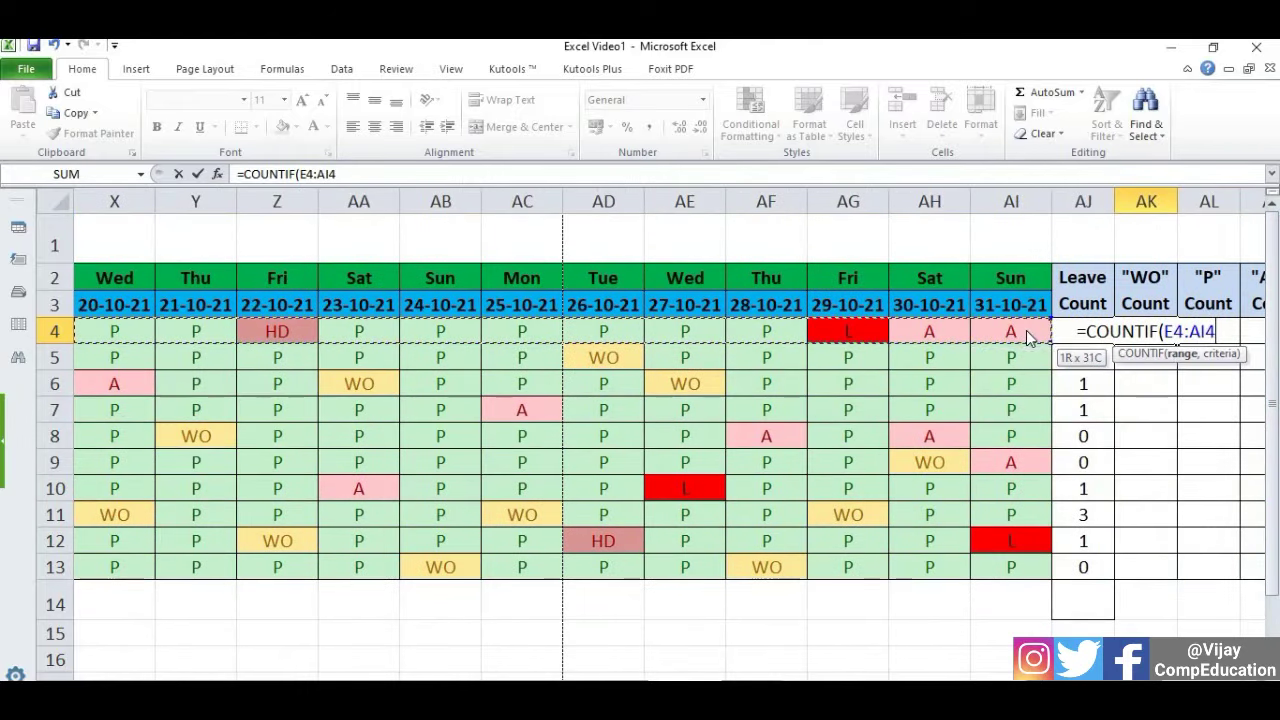
type(",")
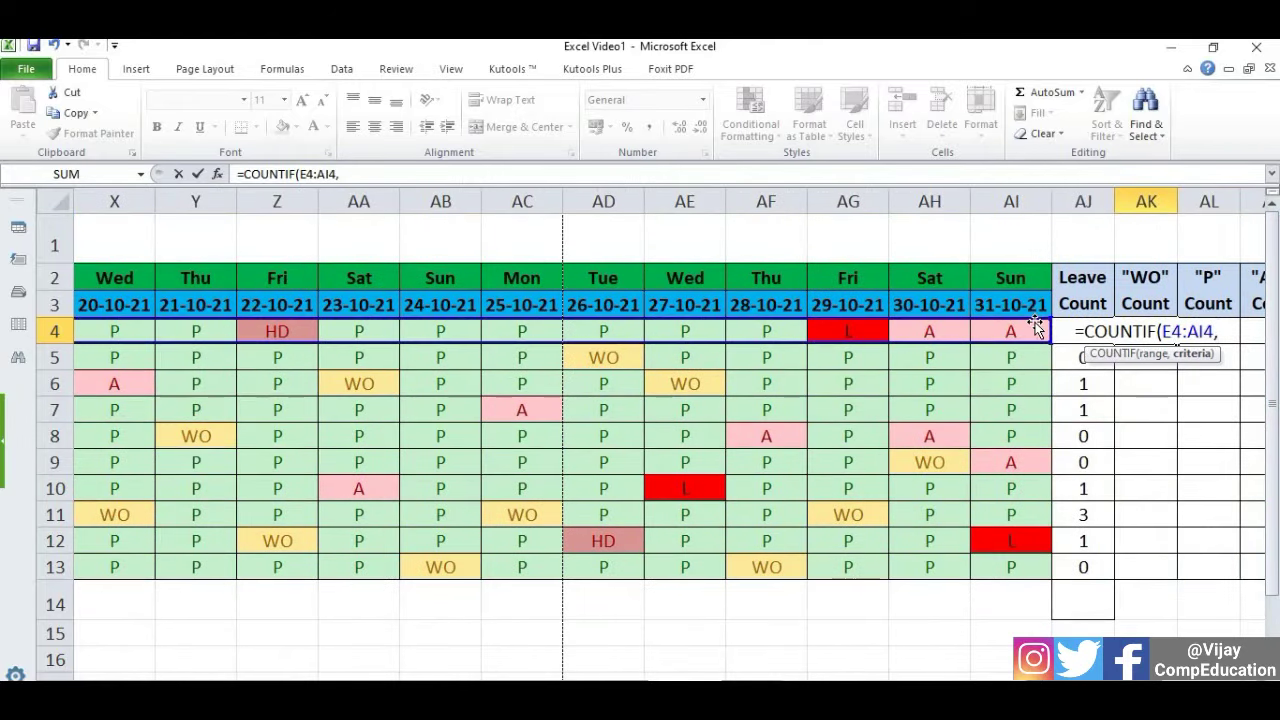
type("\"WO")
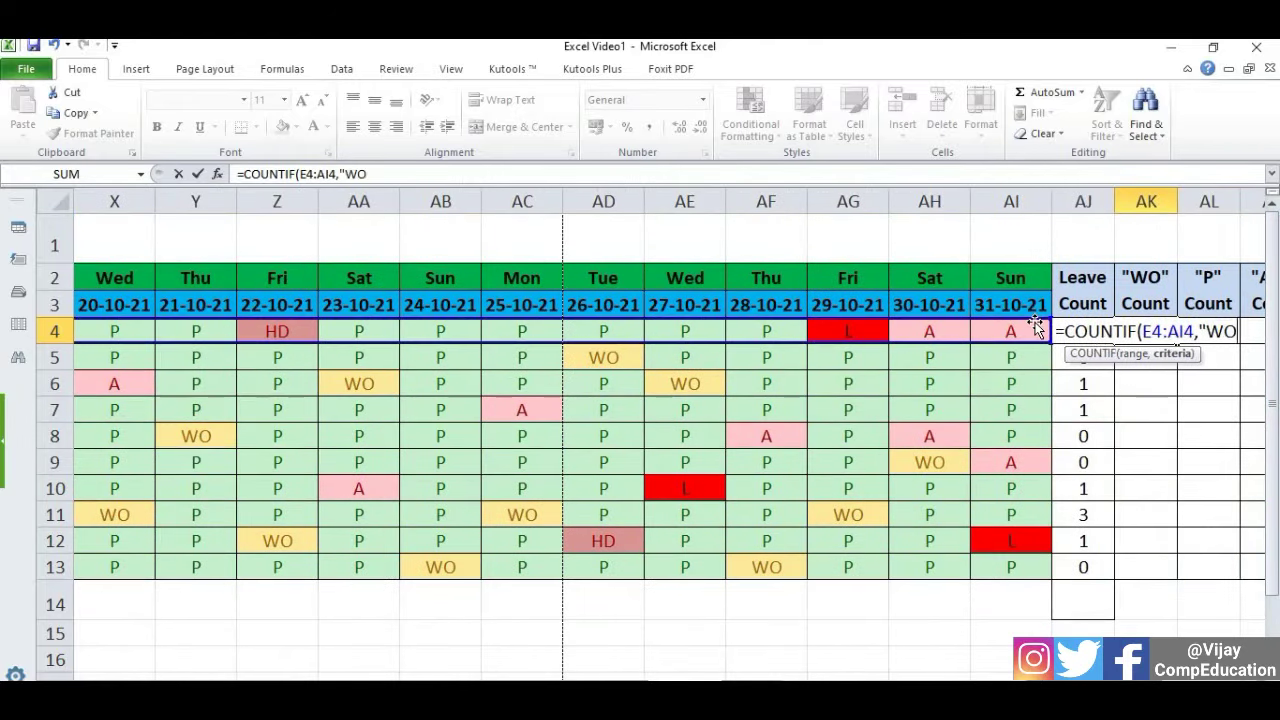
type("\"")
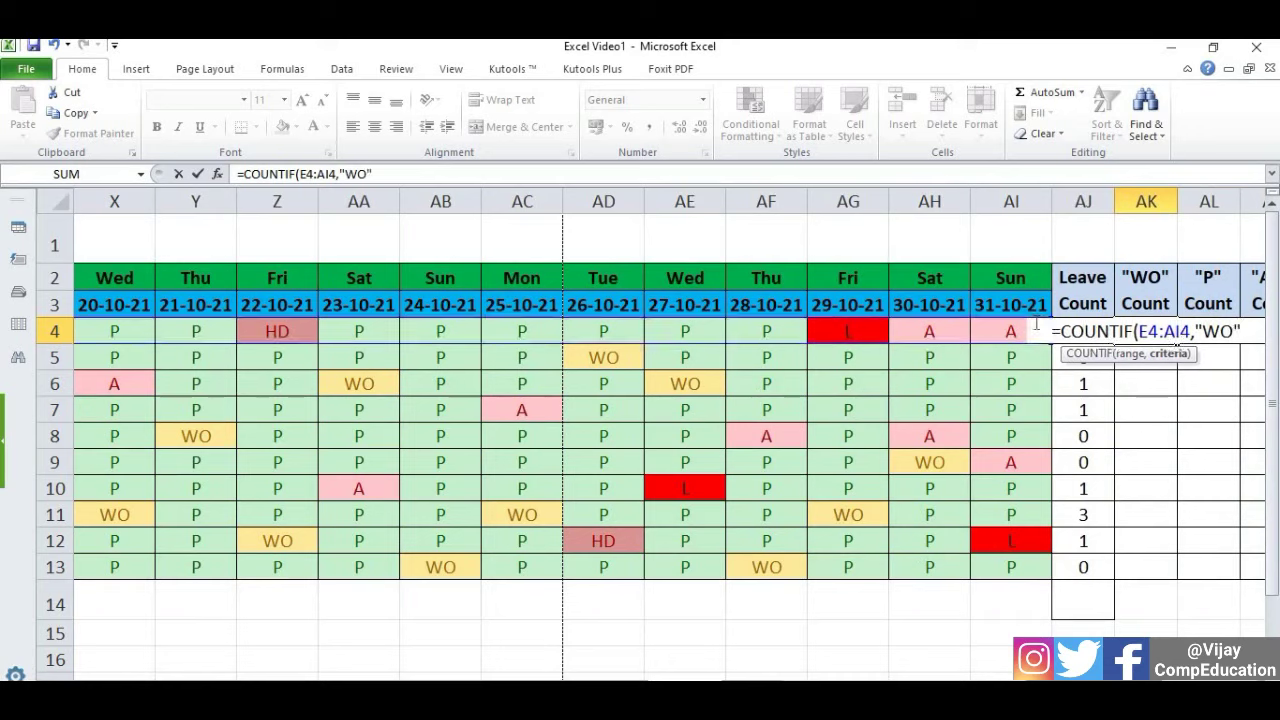
type(")")
key("Return")
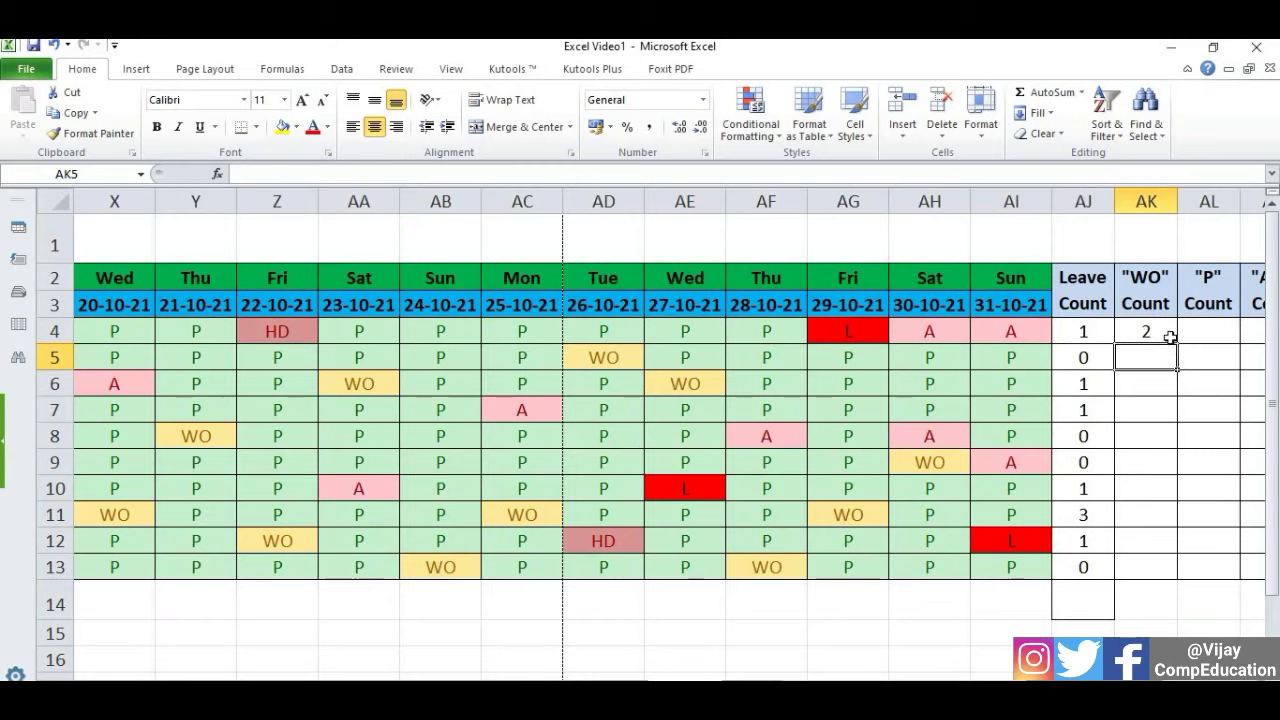
Fill the WO count formula down to AK13 and clear the extra result in AK14.
left_click(1170, 337)
left_click_drag(1178, 343, 1146, 600)
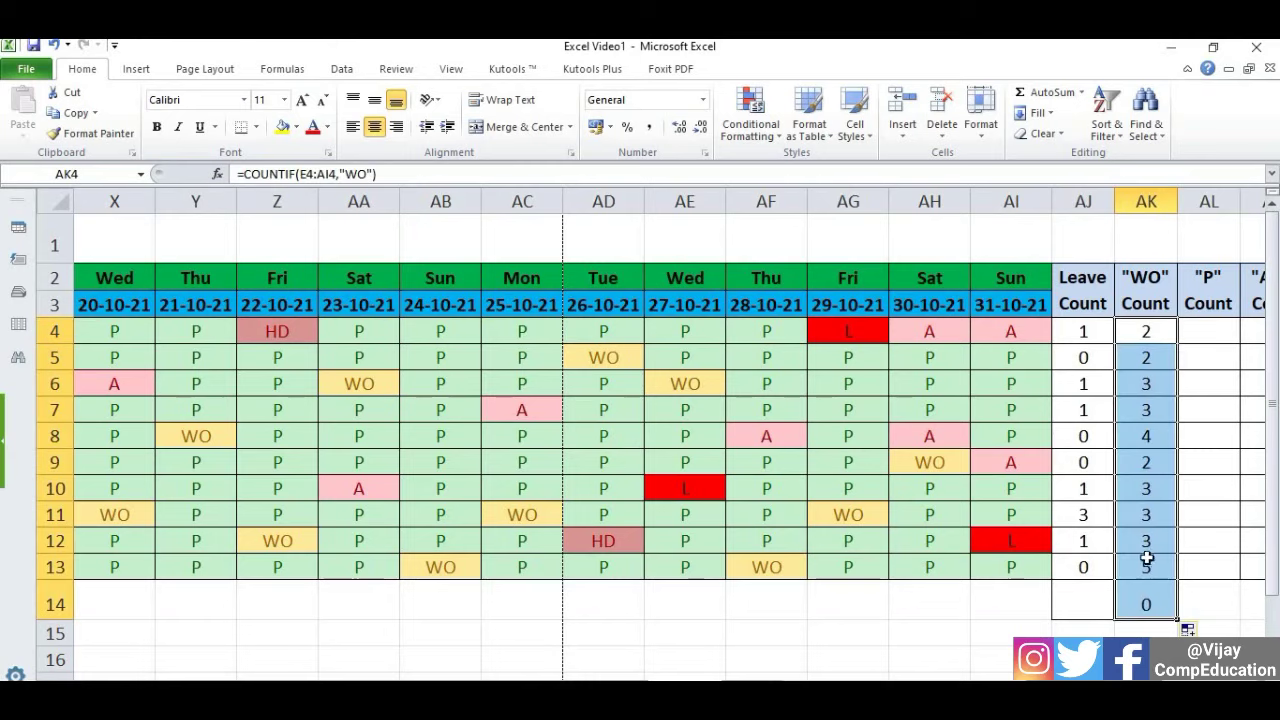
left_click(1147, 597)
key("Delete")
scroll(1208, 550, "down", 1)
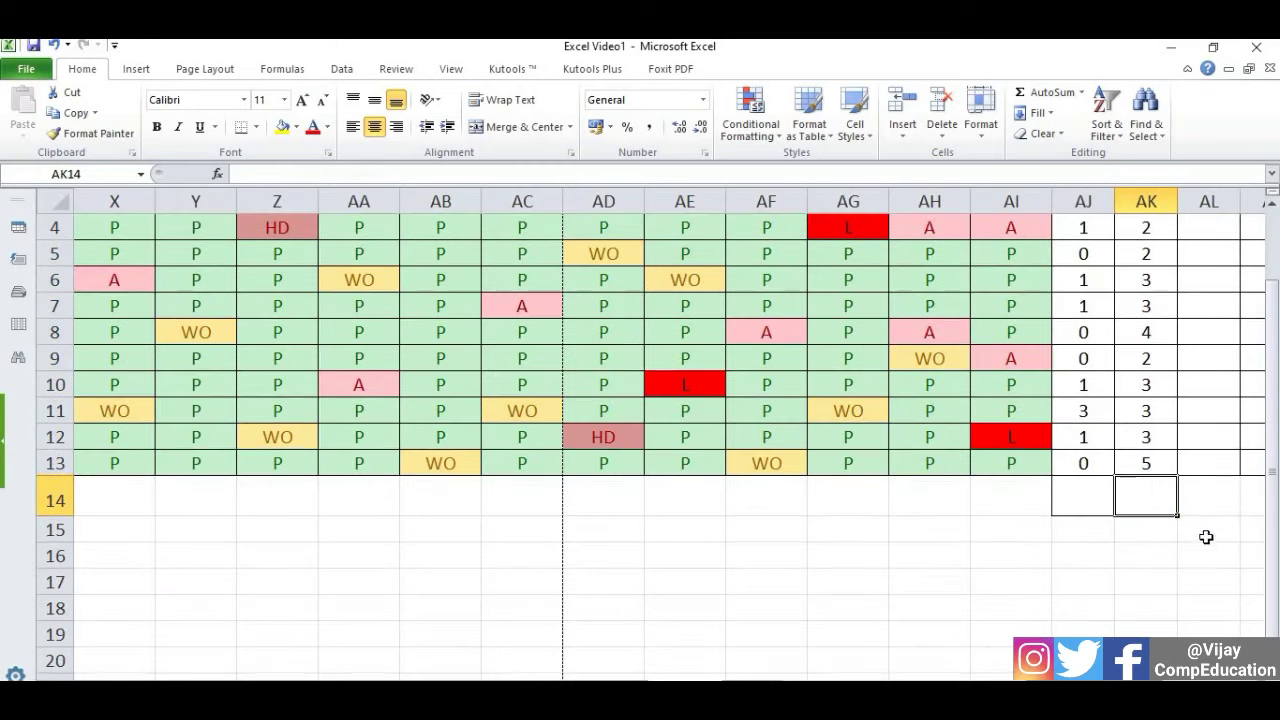
scroll(1187, 510, "up", 1)
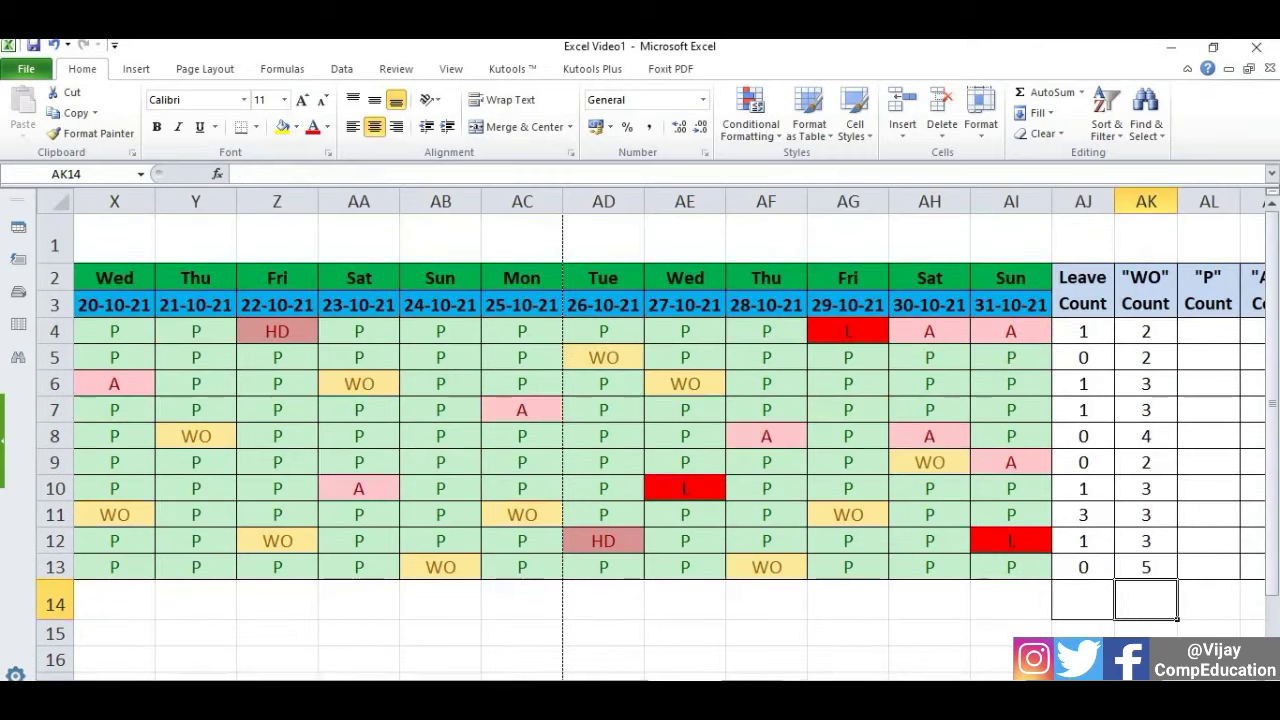
scroll(629, 318, "right", 3)
Copy the WO count formula into AL4, replacing the half-typed COUNTIF.
left_click(567, 330)
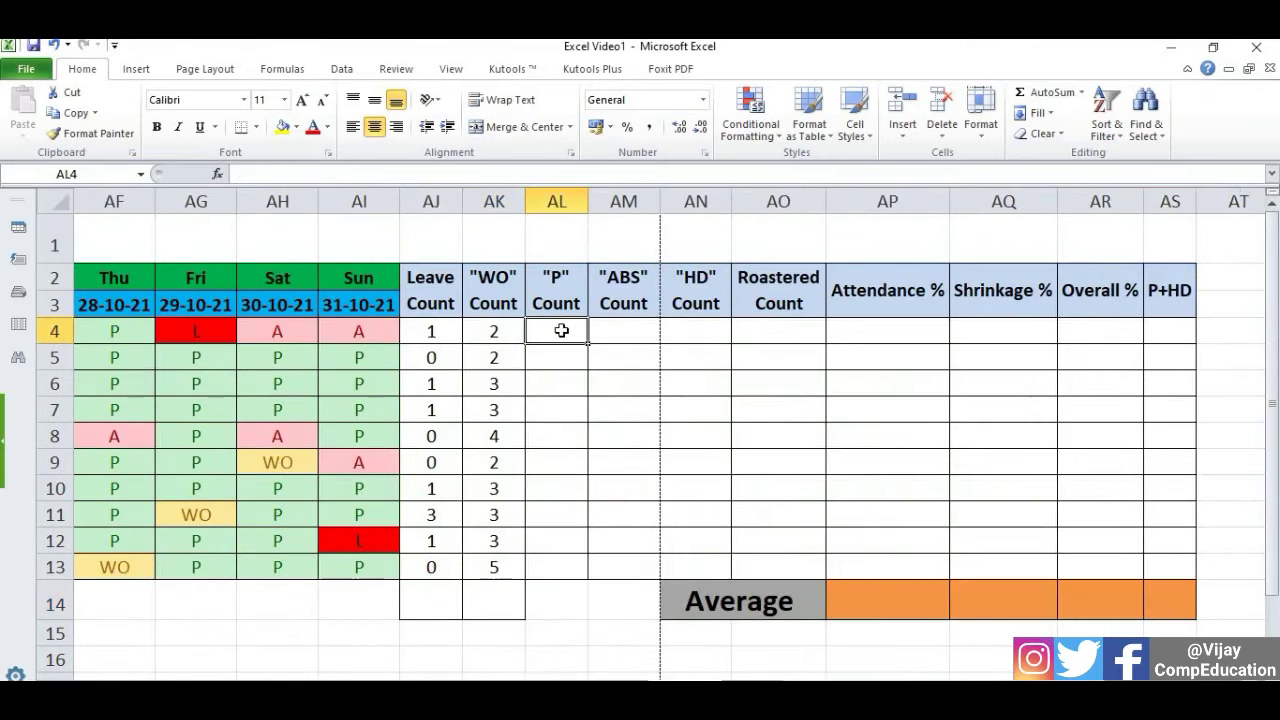
type("=CO")
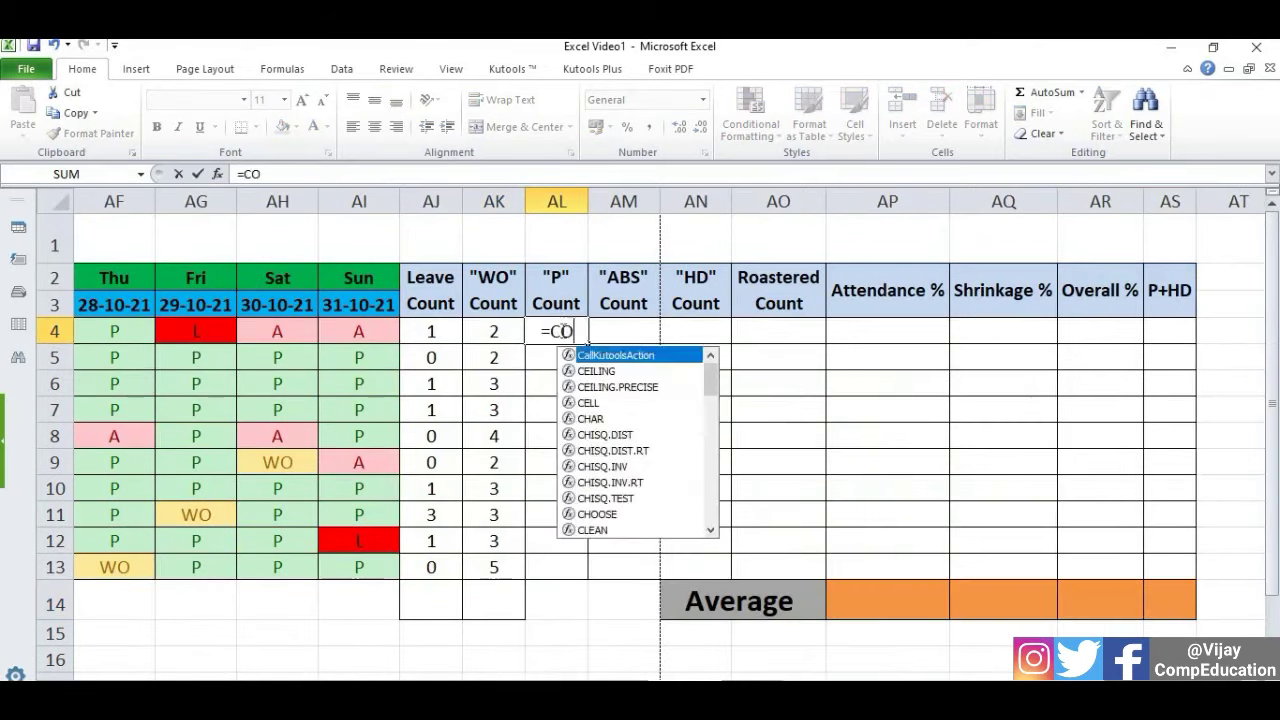
type("UNT")
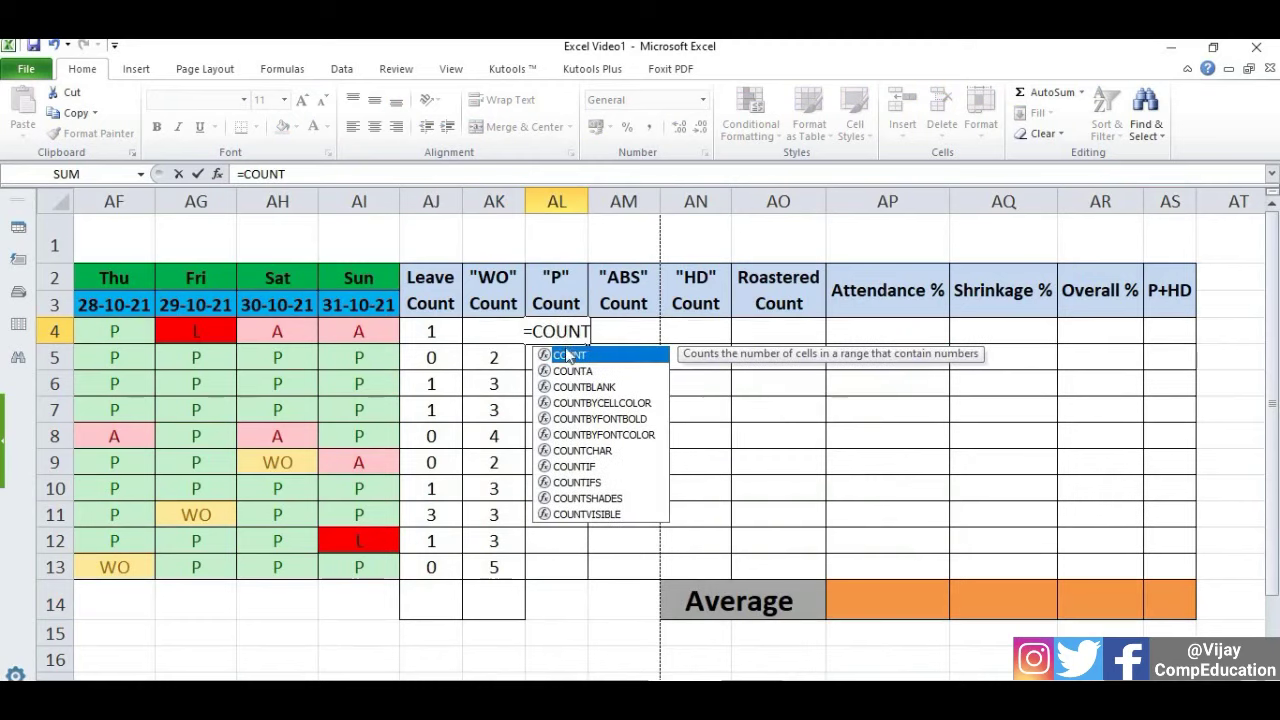
type("IF")
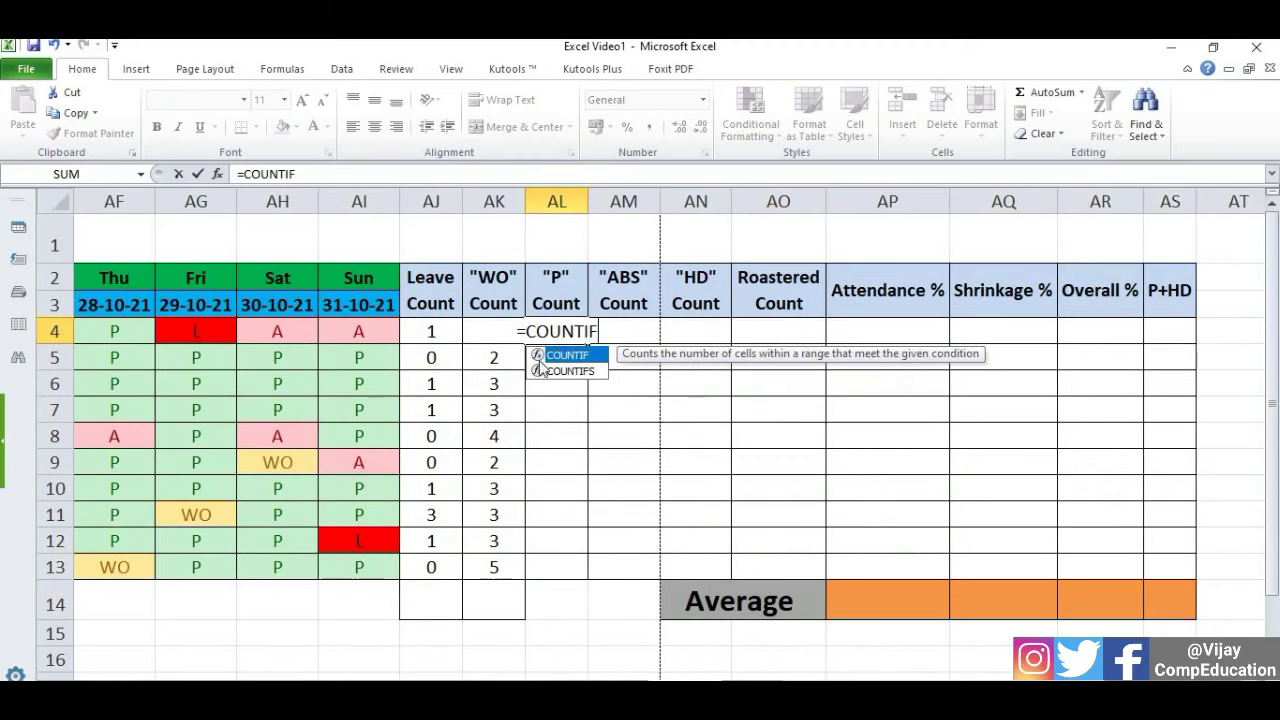
key("BackSpace")
key("BackSpace")
key("BackSpace")
key("BackSpace")
key("BackSpace")
key("BackSpace")
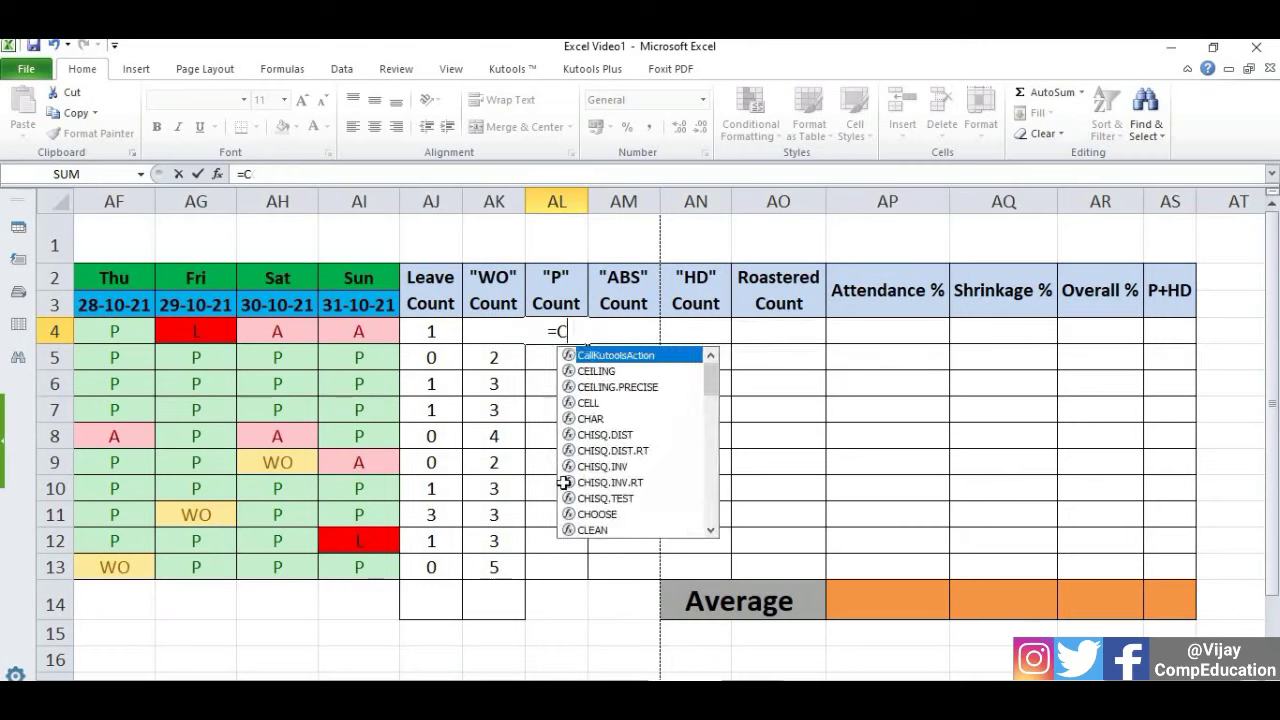
key("BackSpace")
key("BackSpace")
left_click(556, 540)
left_click(491, 331)
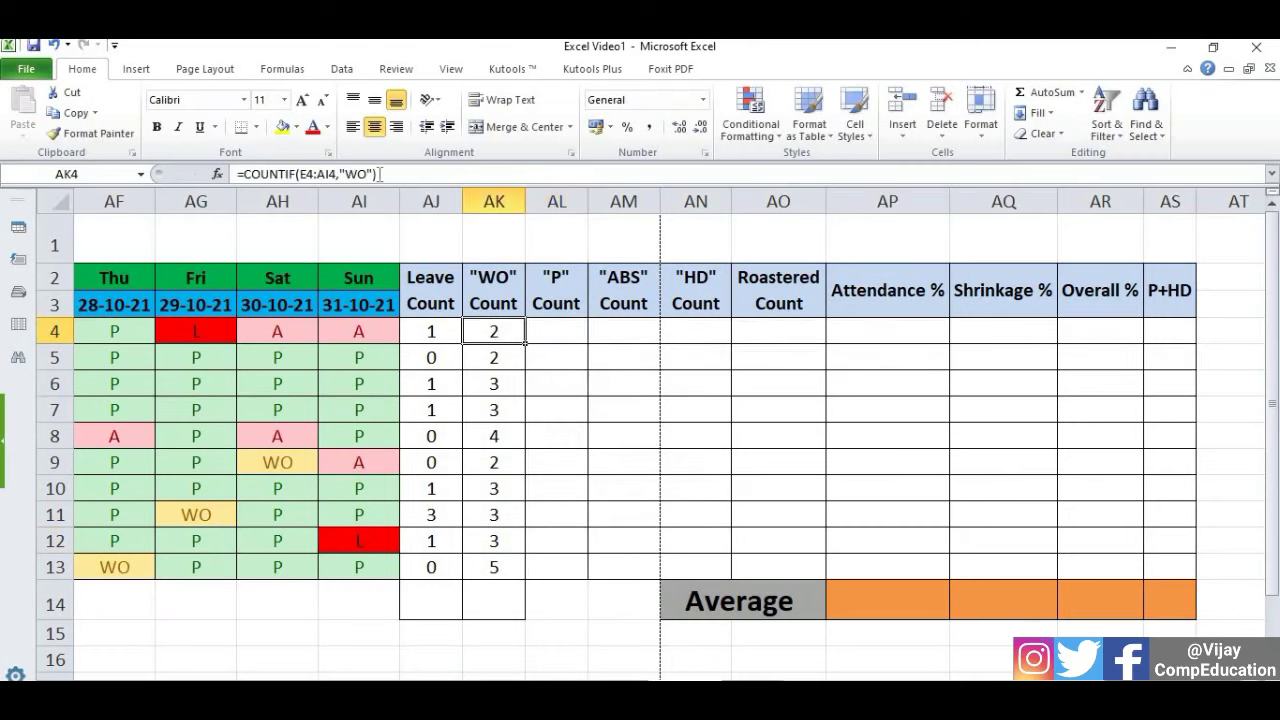
left_click_drag(384, 175, 234, 175)
key("ctrl+c")
type("=")
left_click(565, 339)
key("ctrl+v")
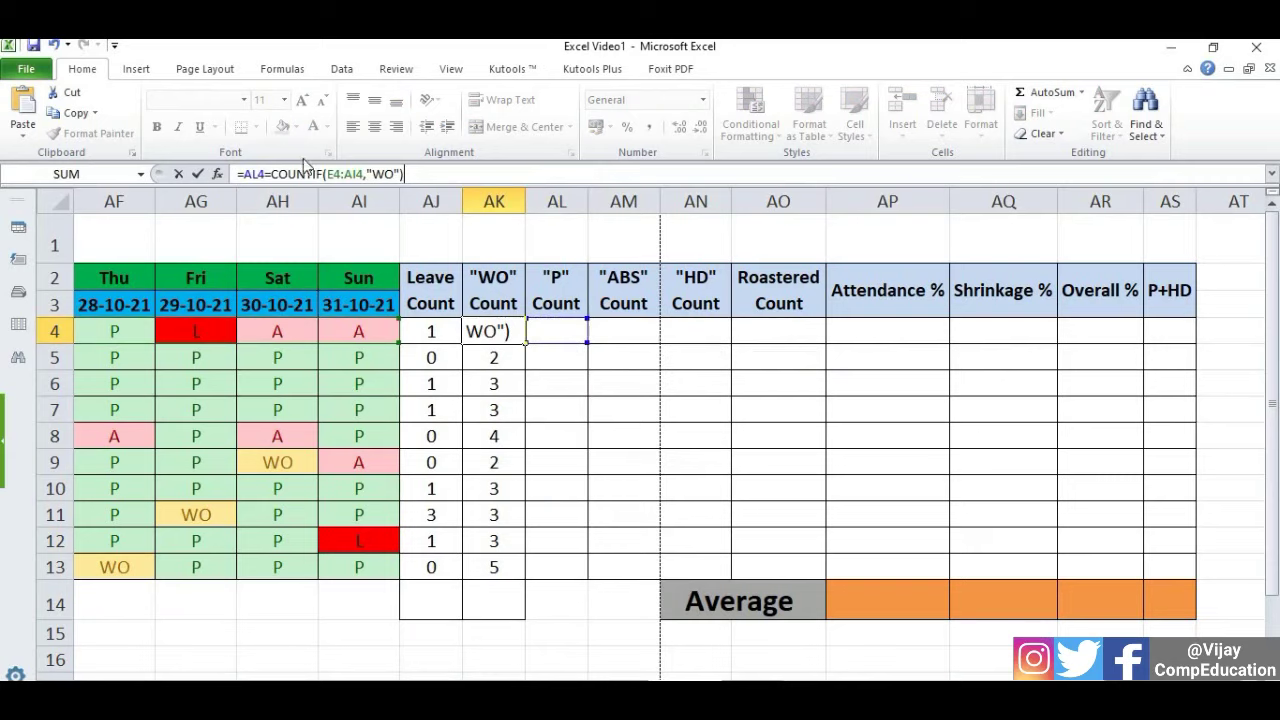
Change AL4's criterion from WO to P, giving =COUNTIF(E4:AI4,"P").
left_click(393, 174)
key("BackSpace")
key("BackSpace")
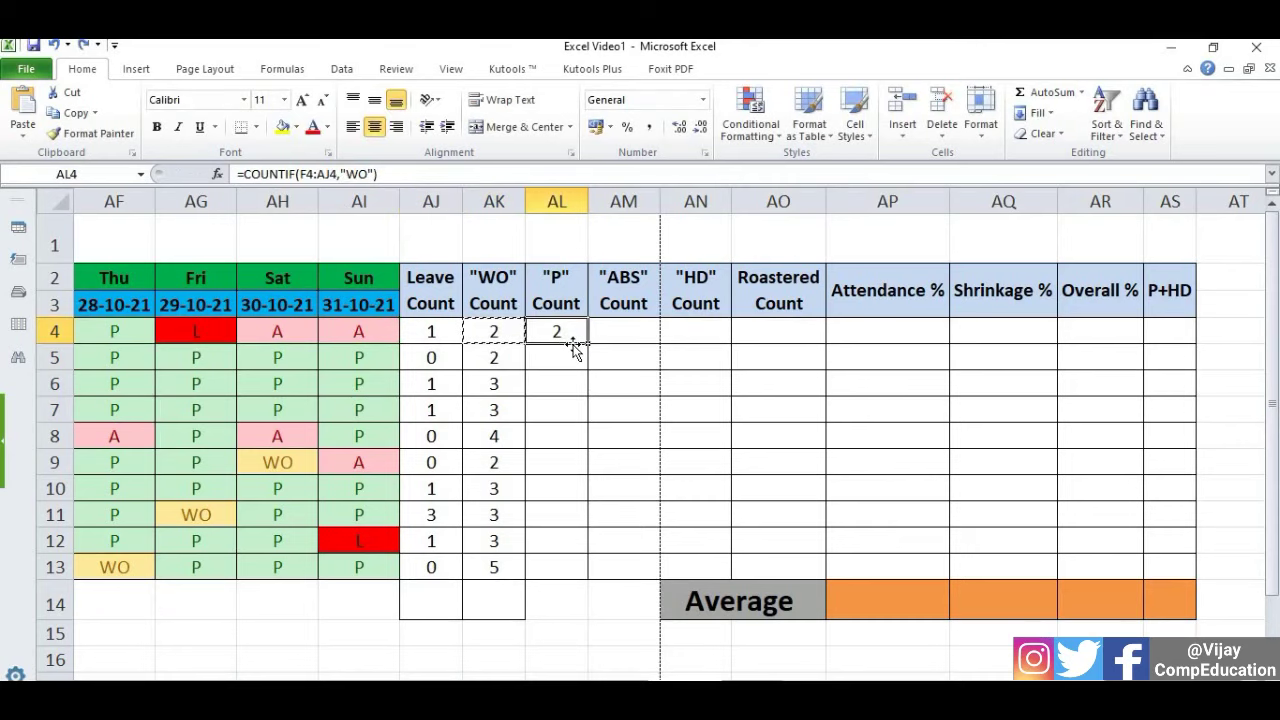
key("F2")
key("Left")
key("Left")
key("BackSpace")
key("BackSpace")
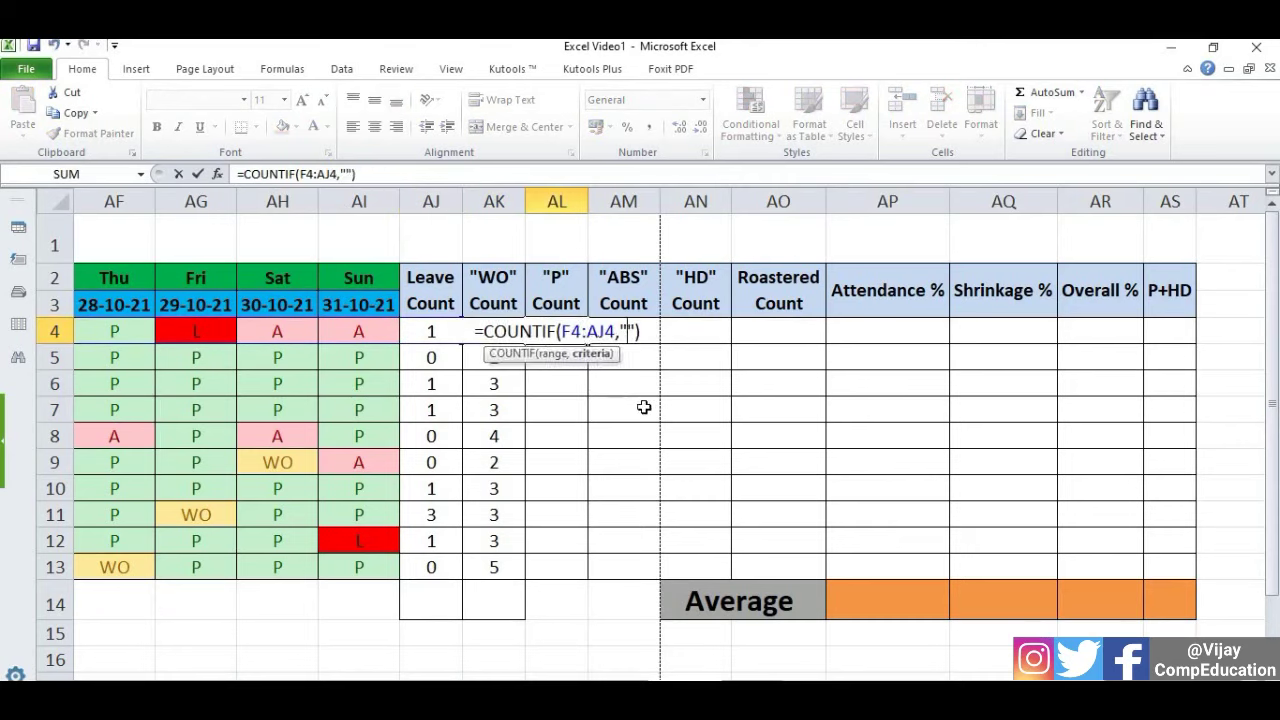
type("P")
key("Return")
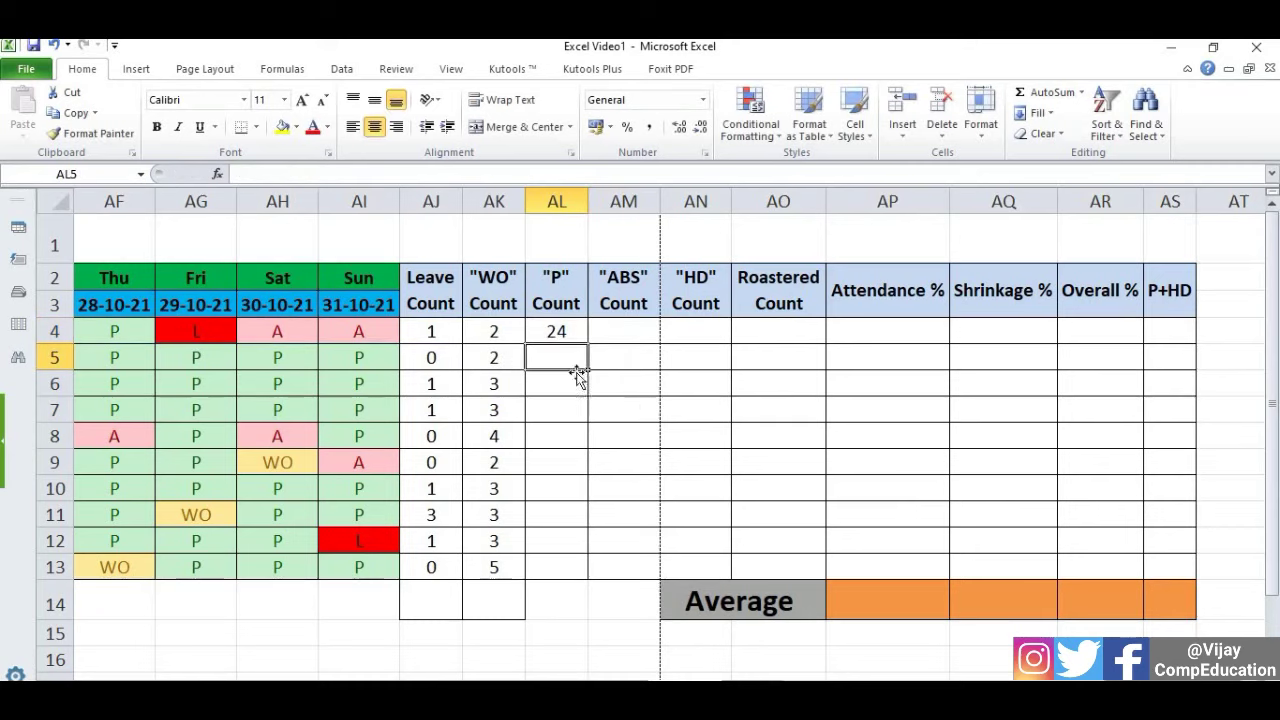
Fill the P Count formula down to AL13.
left_click(576, 333)
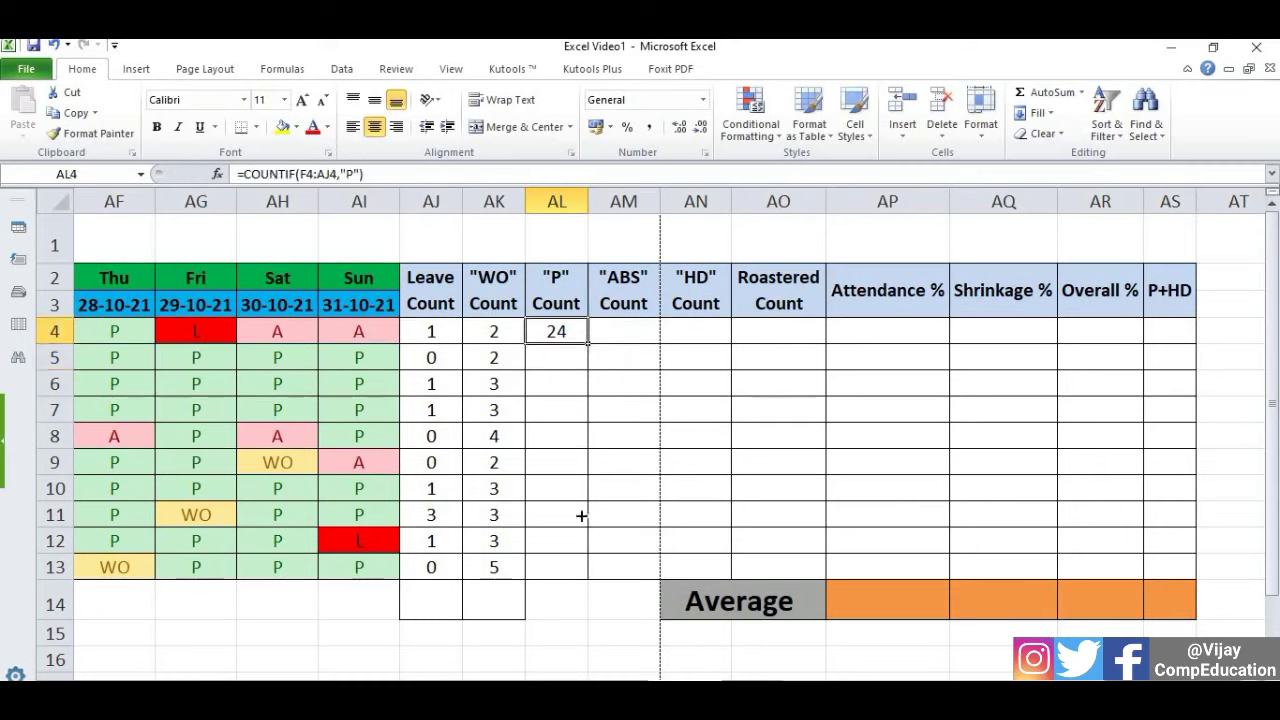
left_click_drag(584, 488, 580, 569)
left_click(632, 332)
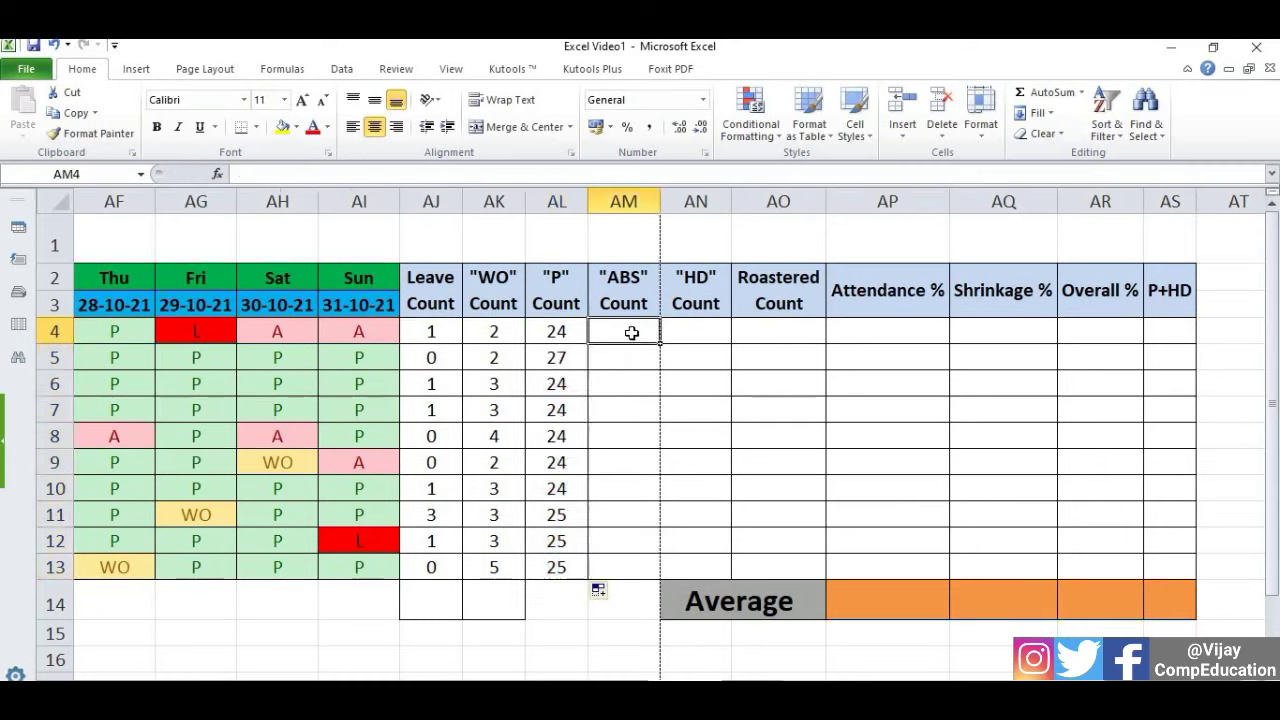
left_click(556, 330)
Create =COUNTIF(E4:AI4,"A") in AM4, fill it to AM13 and clear the Average-row result.
key("ctrl+c")
left_click(648, 330)
key("ctrl+v")
key("F2")
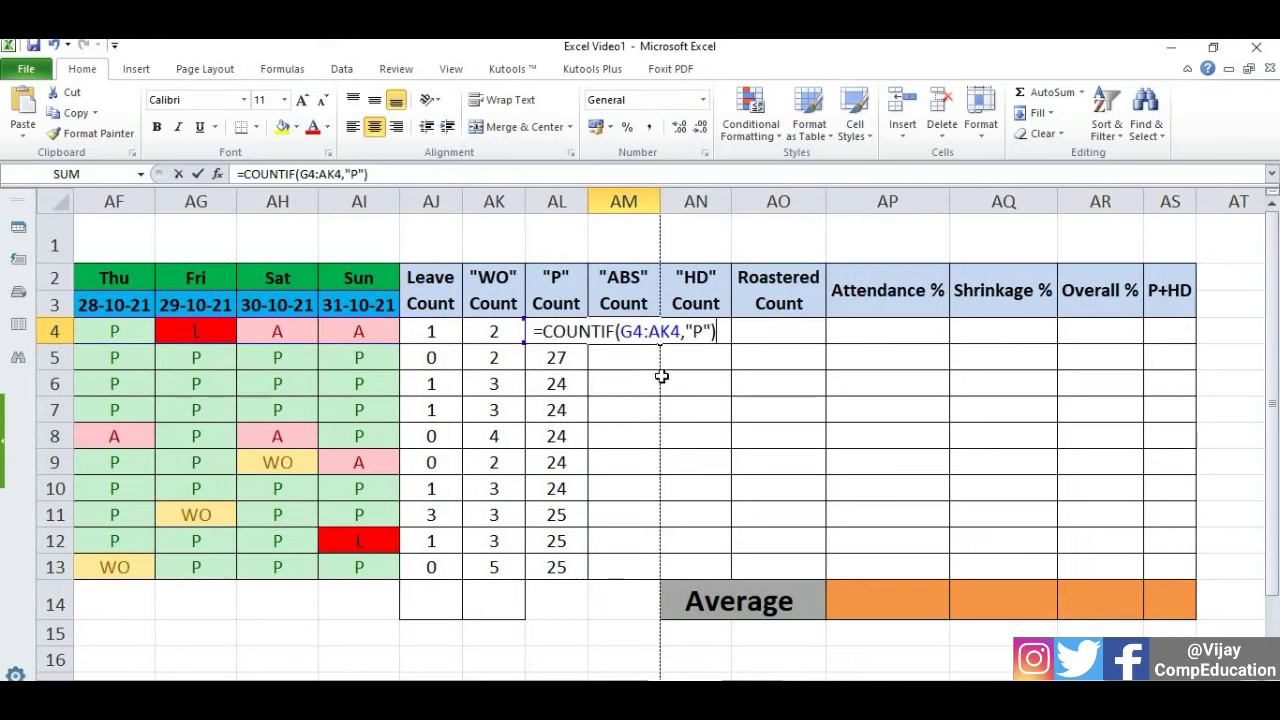
left_click(700, 333)
key("BackSpace")
type("A")
key("Return")
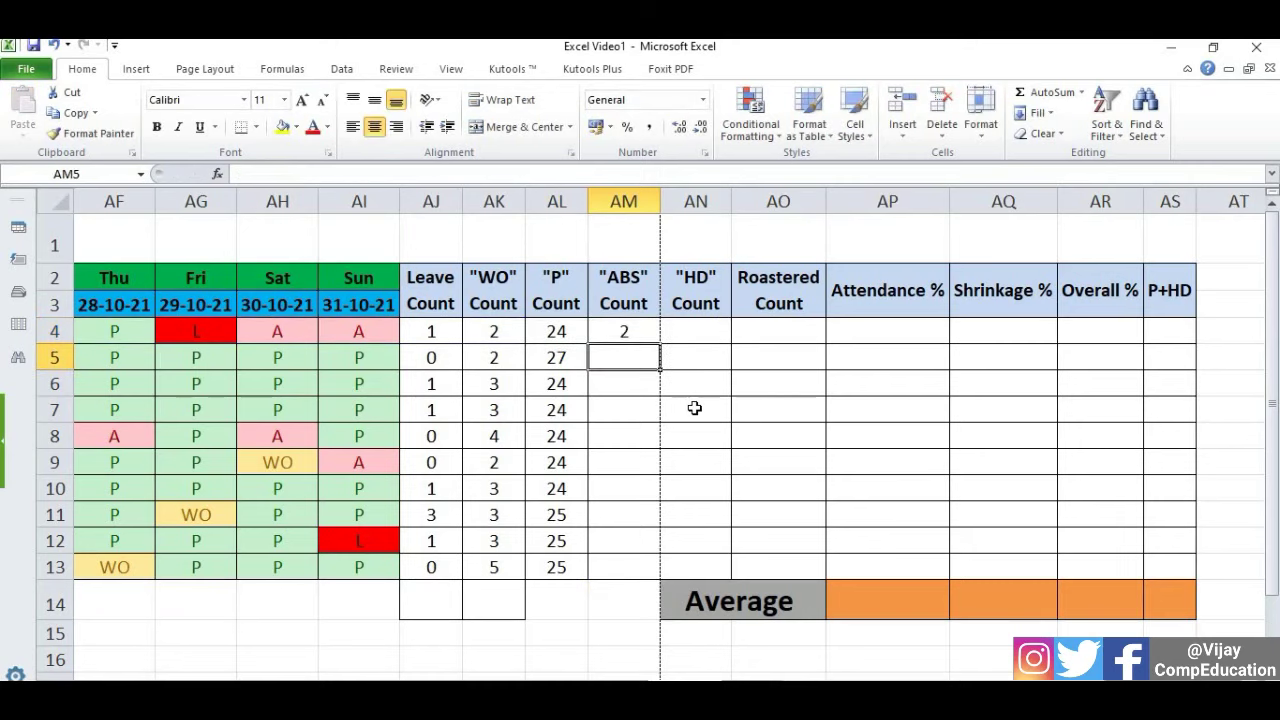
left_click(645, 328)
left_click_drag(659, 344, 629, 603)
left_click(634, 607)
key("Delete")
Create =COUNTIF(E4:AI4,"HD") in AN4 and fill it down to AN13.
left_click(688, 328)
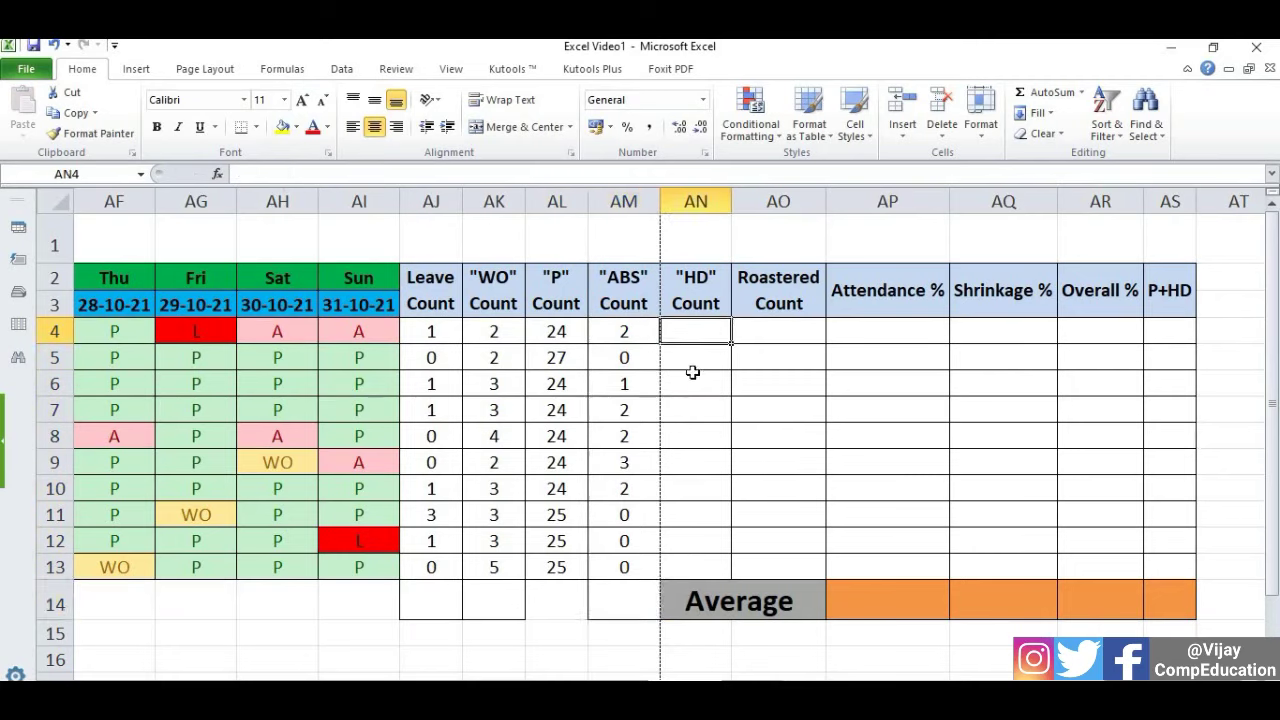
left_click(626, 336)
key("ctrl+c")
left_click(716, 332)
key("ctrl+v")
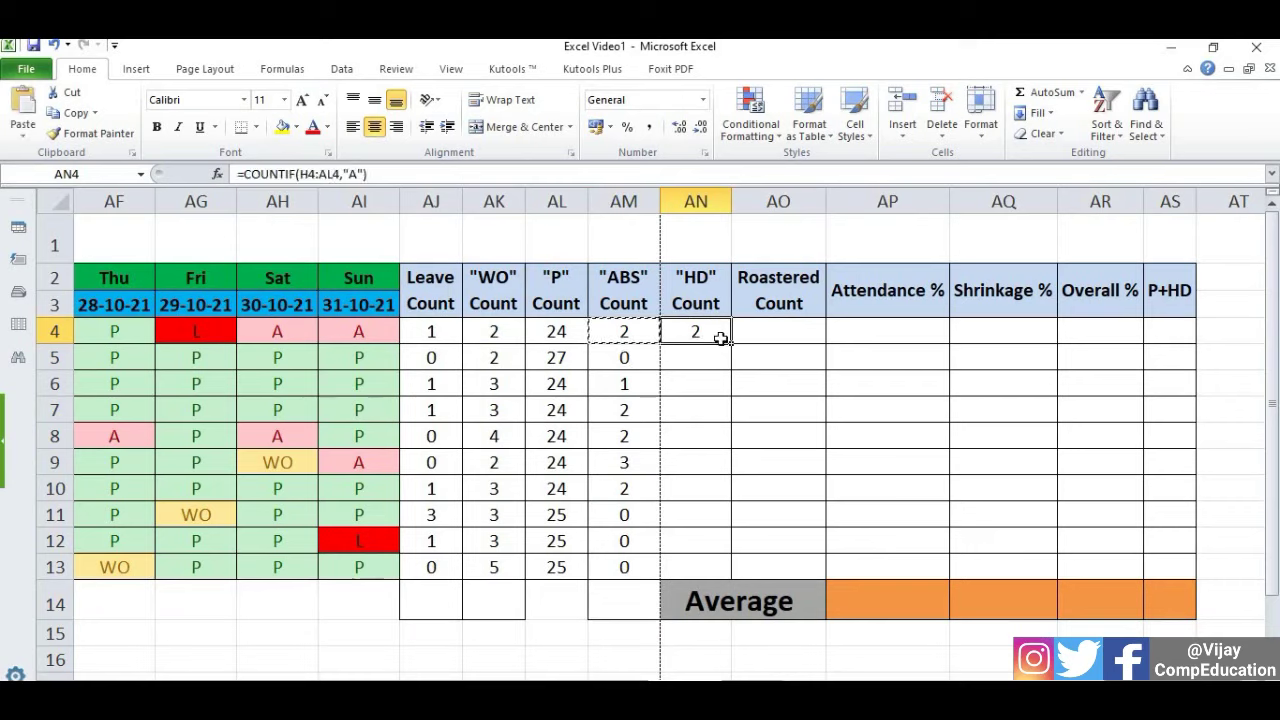
double_click(720, 338)
left_click(775, 331)
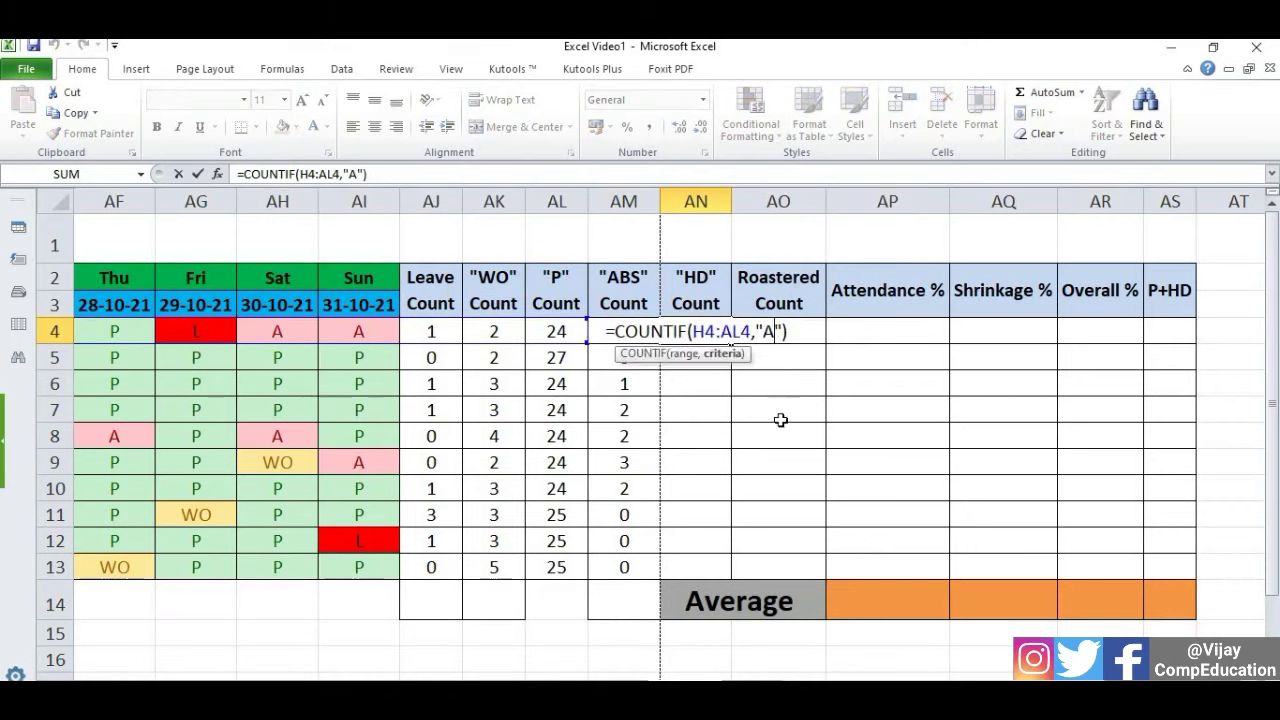
key("BackSpace")
type("HD")
key("Return")
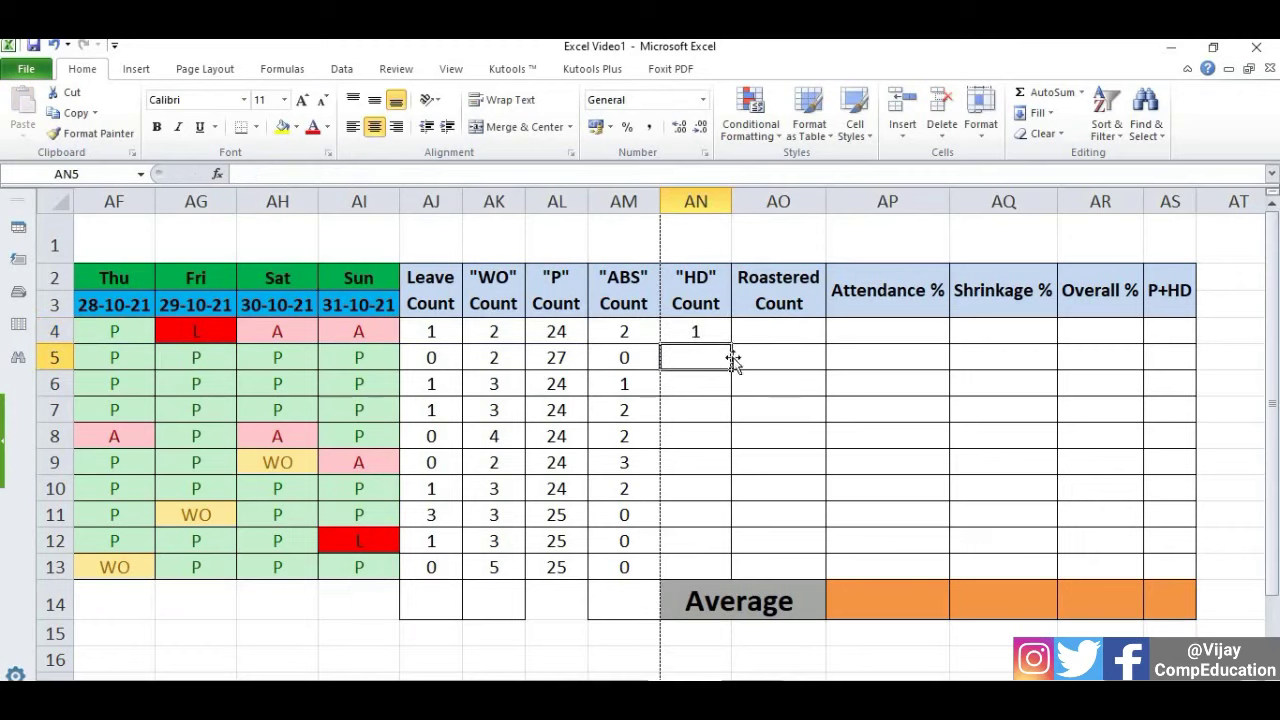
left_click(715, 331)
left_click_drag(731, 343, 732, 571)
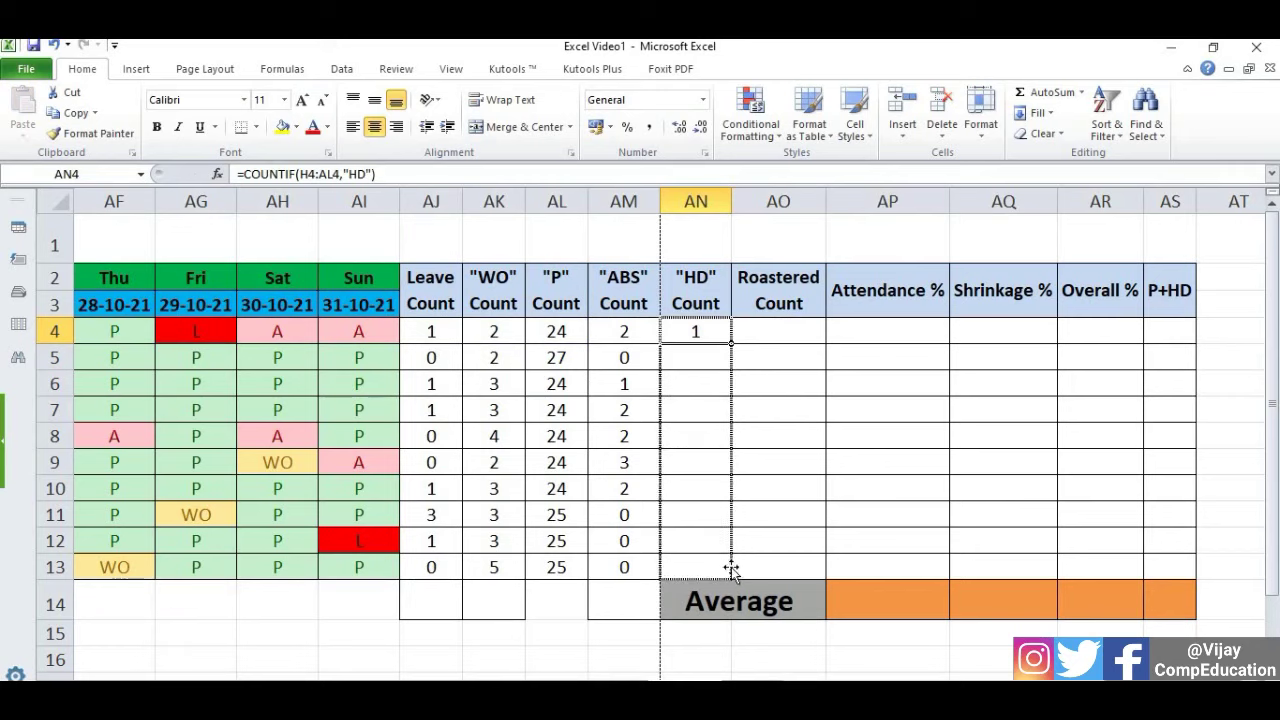
left_click(769, 327)
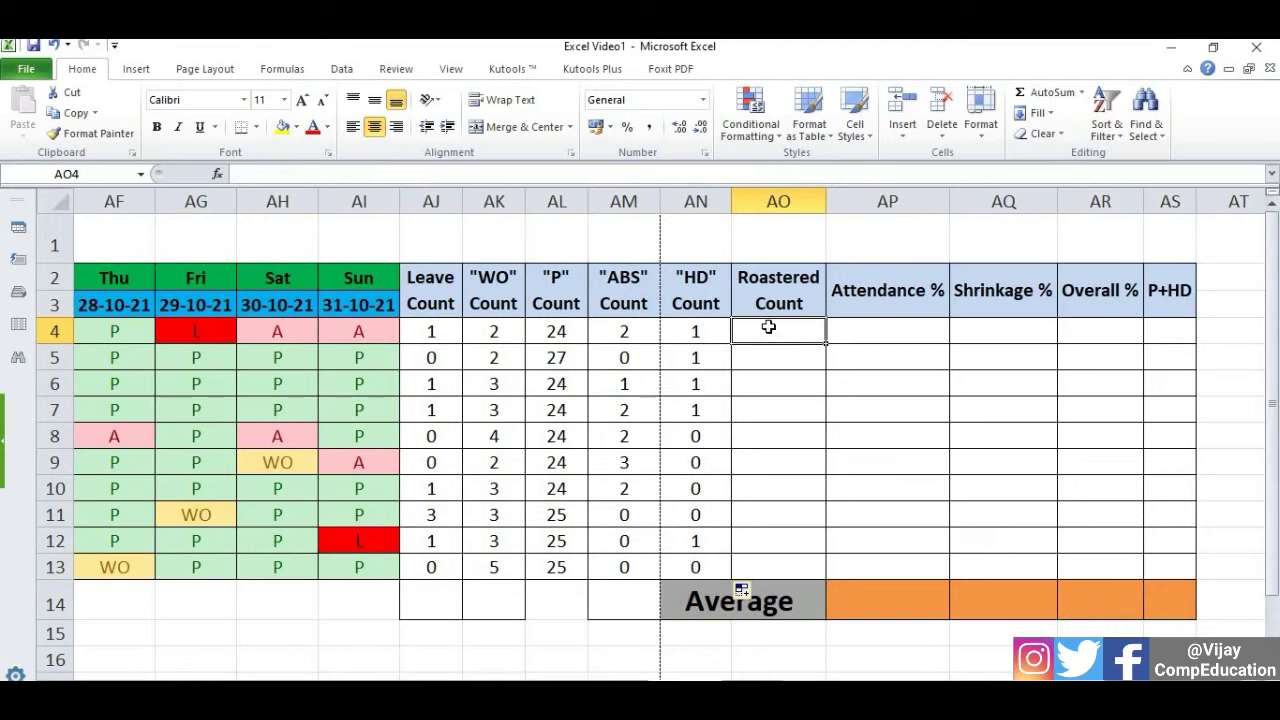
Enter =AL4+AM4+AN4 in AO4 and fill it down to AO13.
left_click(765, 488)
left_click(763, 325)
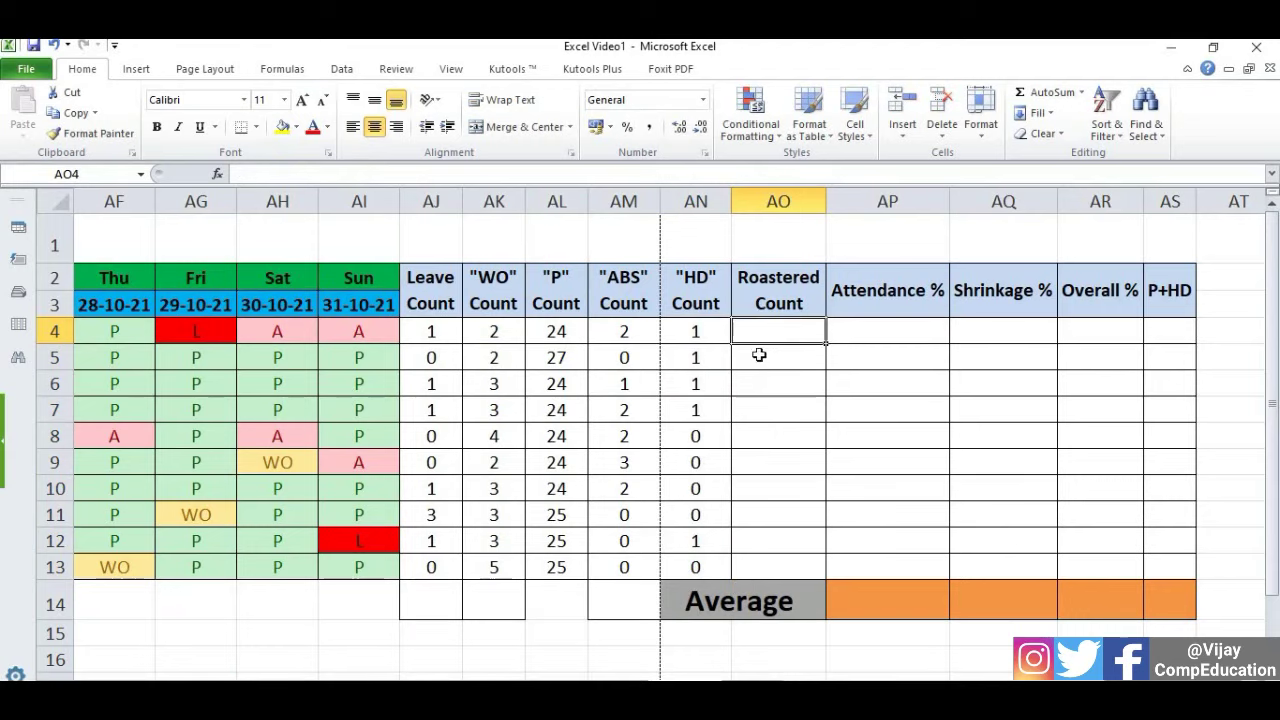
type("=")
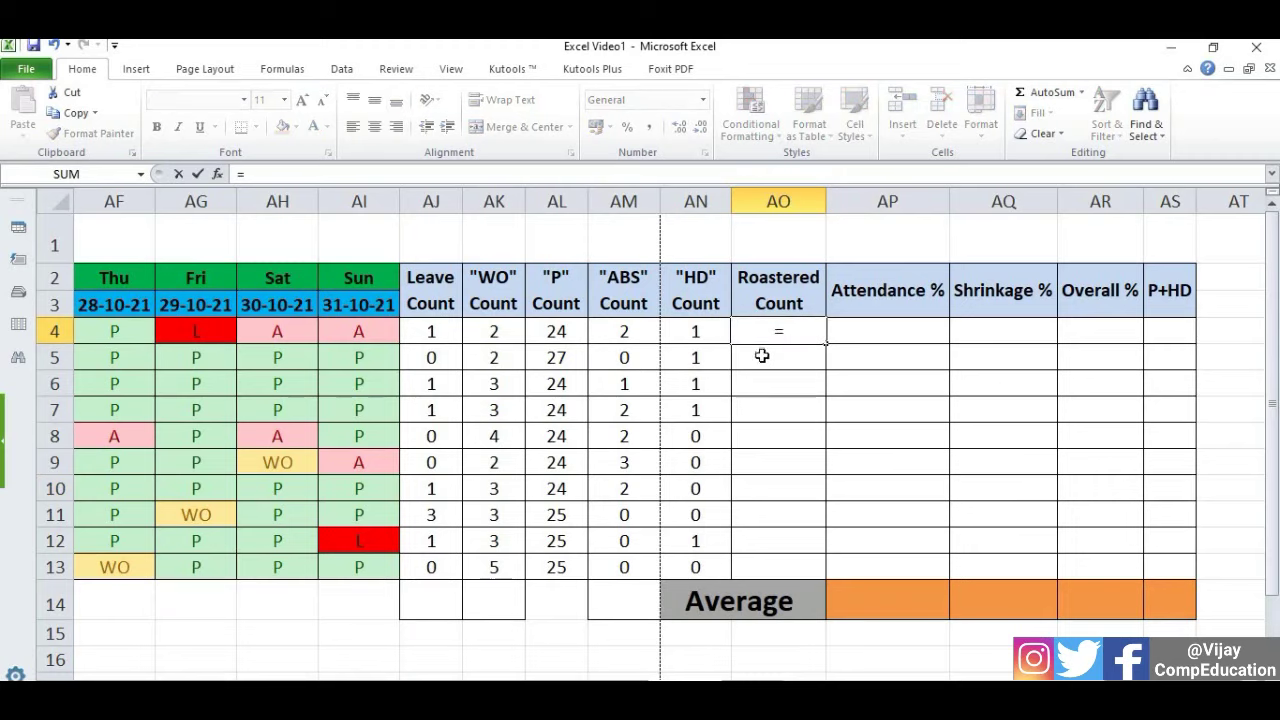
left_click(556, 331)
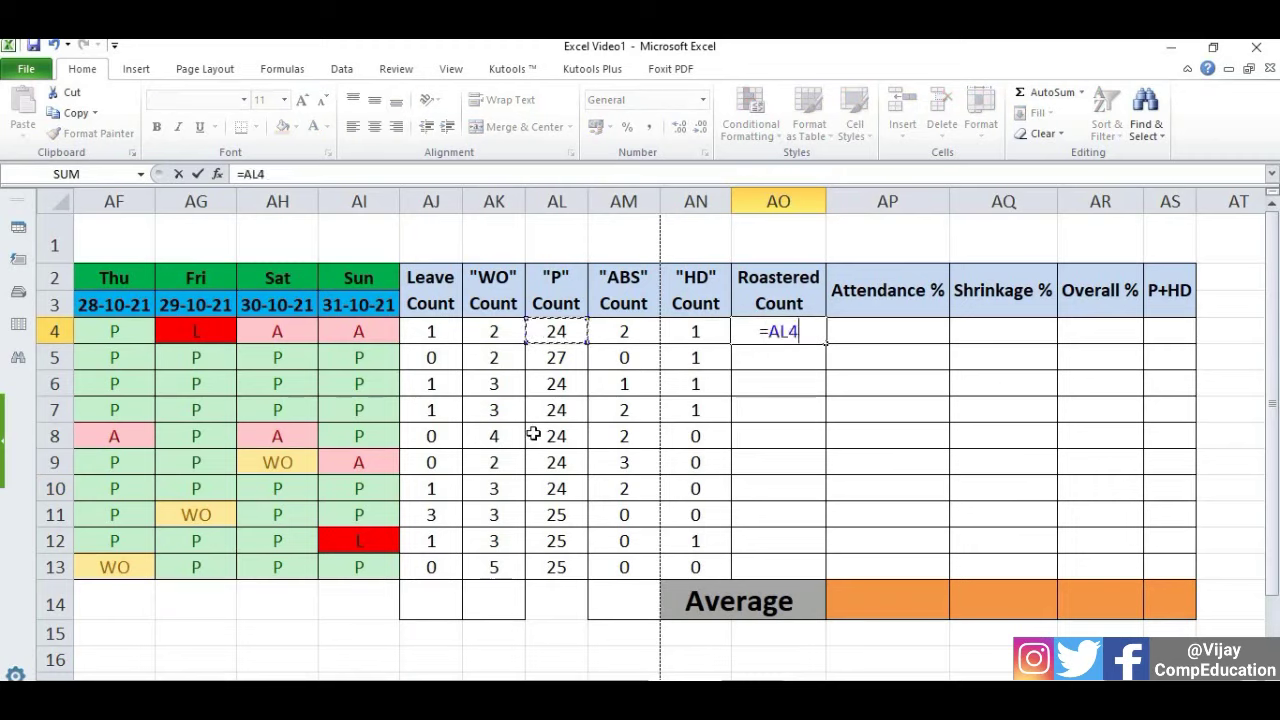
type("+")
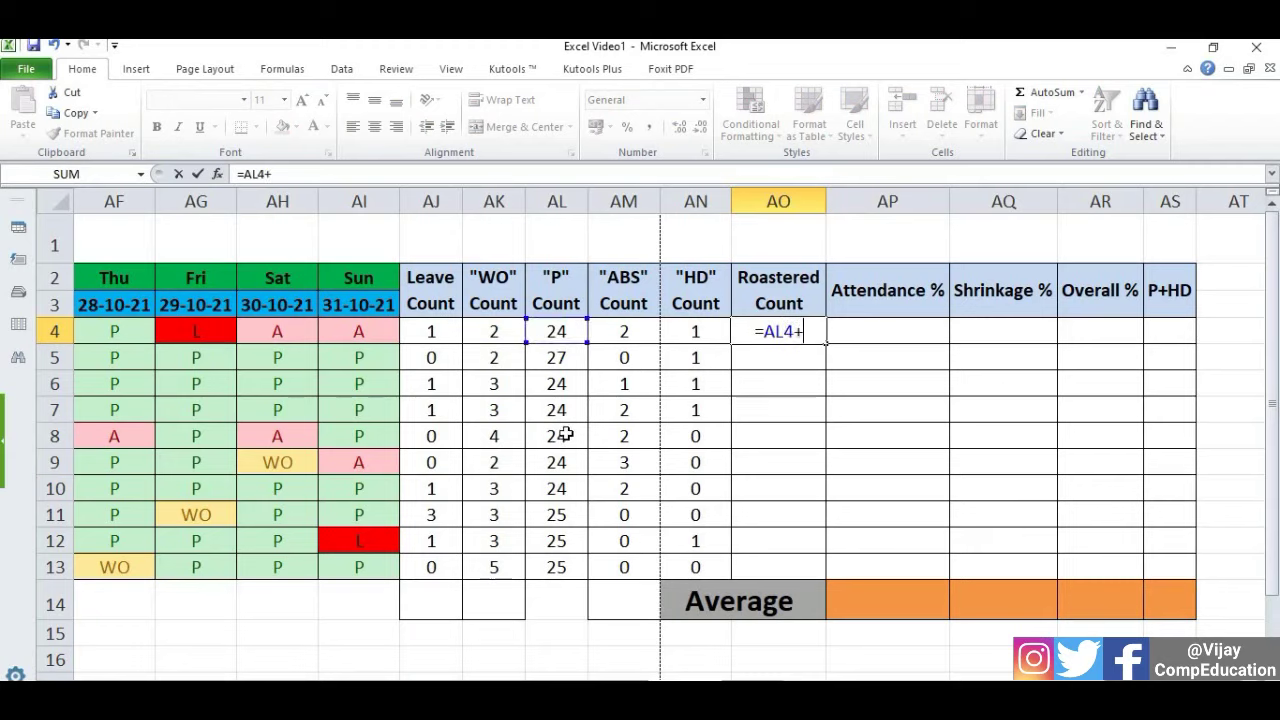
left_click(610, 335)
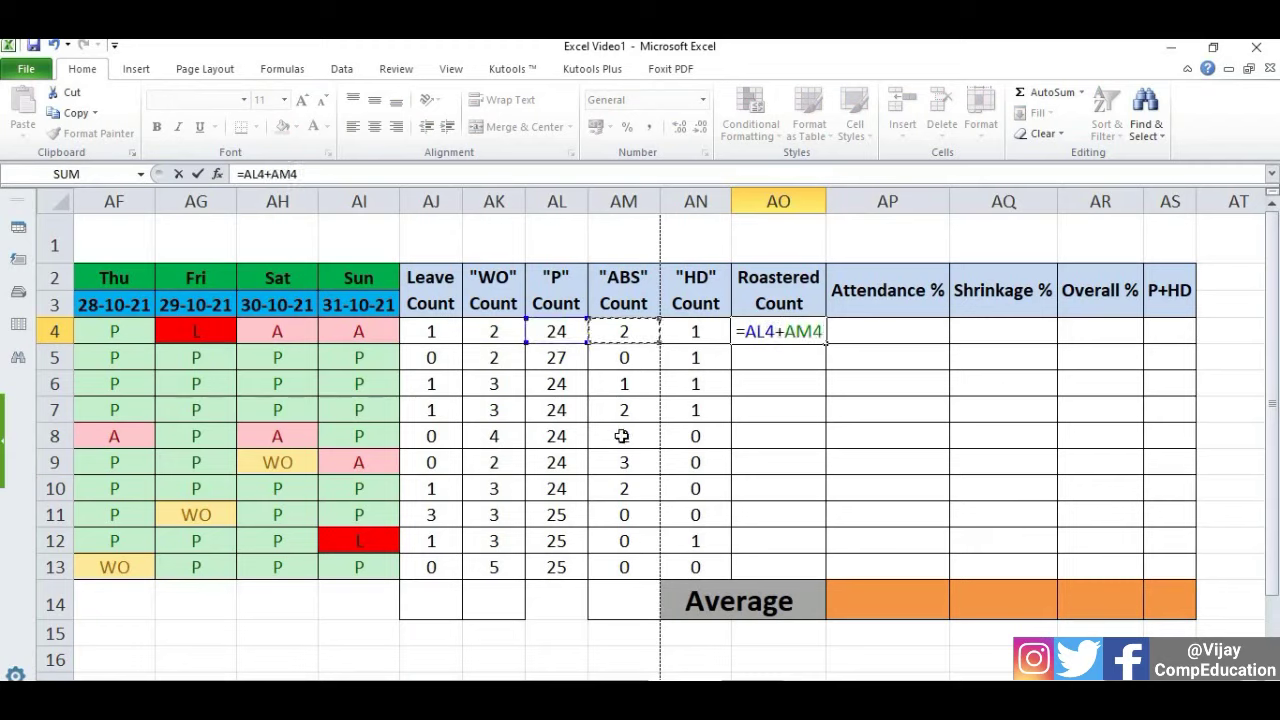
type("+")
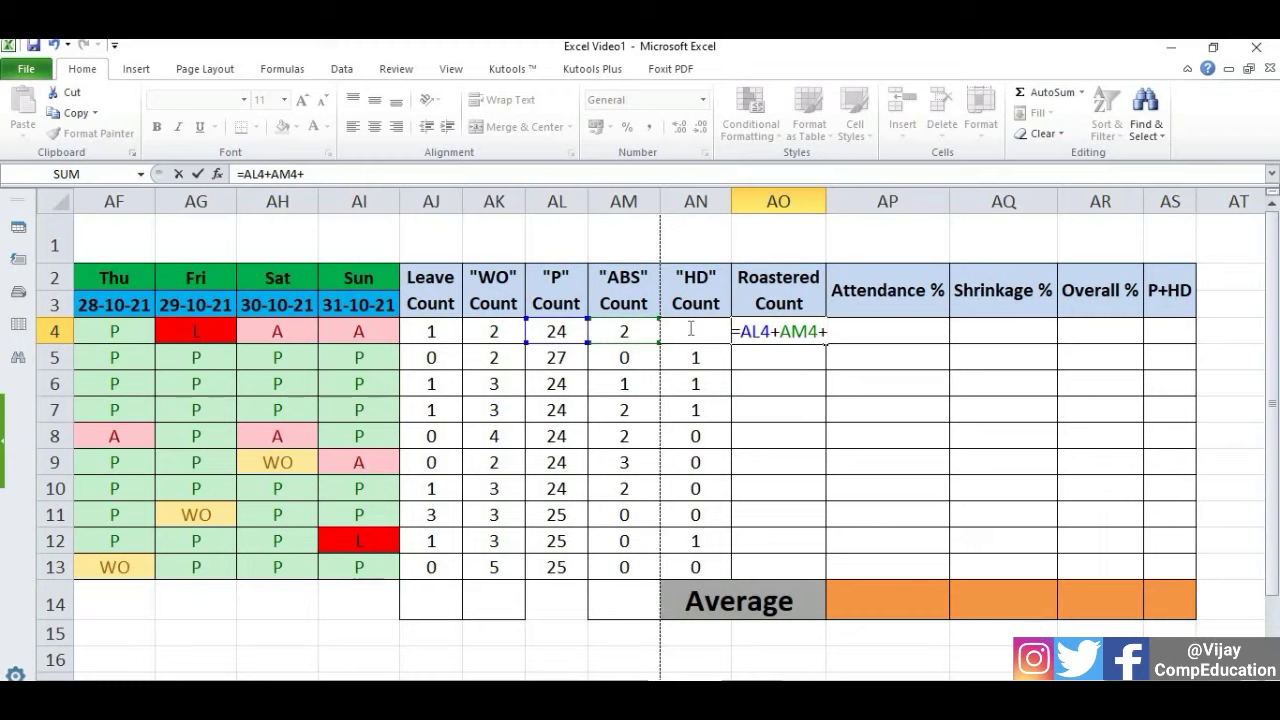
type("AN4")
key("BackSpace")
key("BackSpace")
key("BackSpace")
type("AN4")
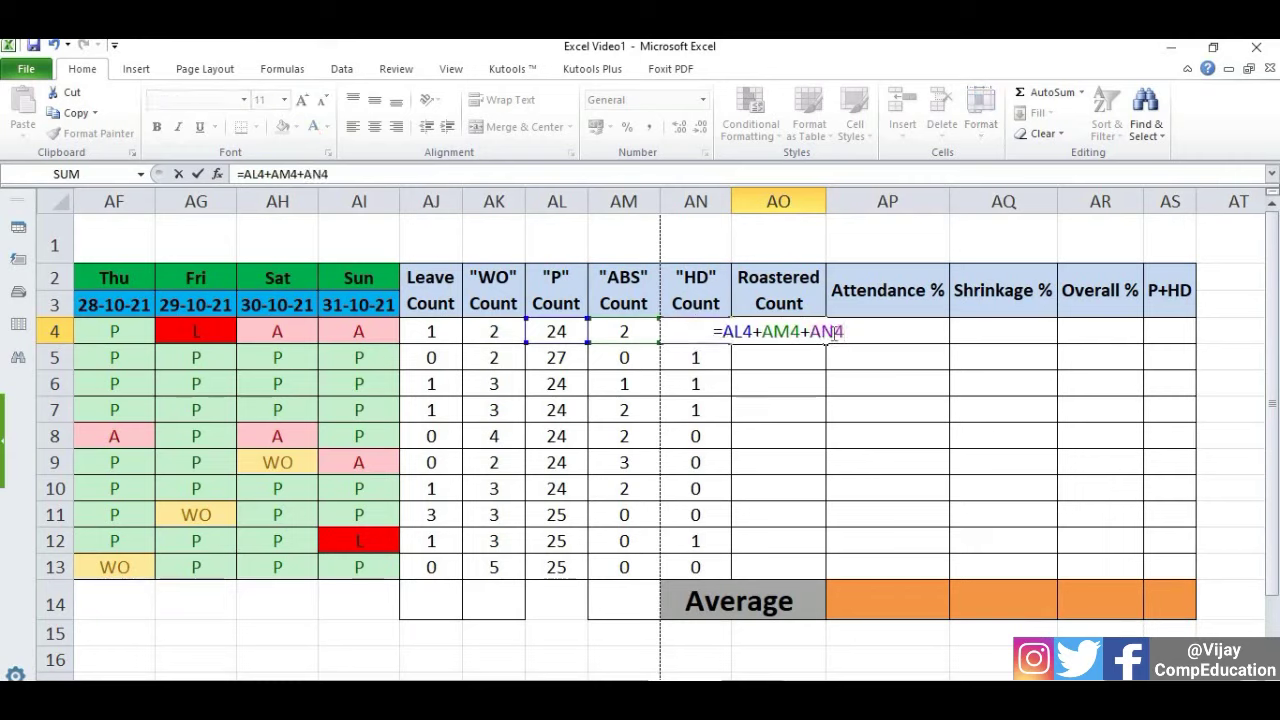
key("Return")
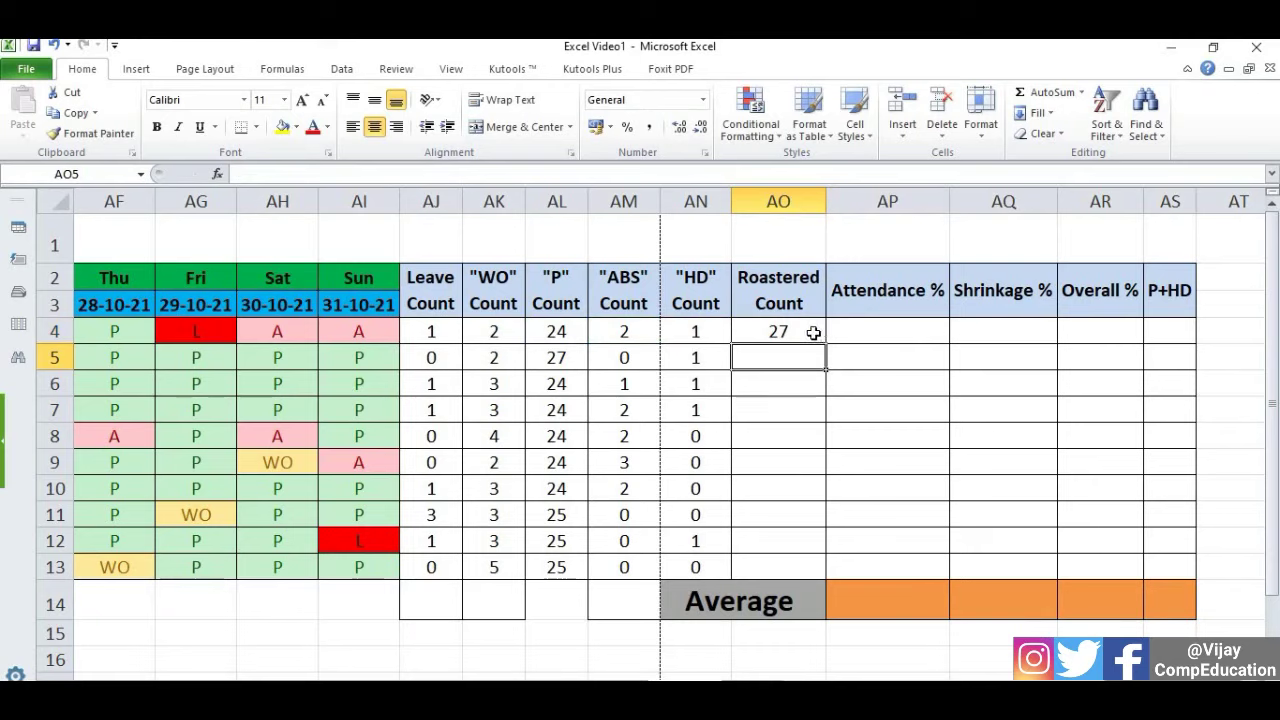
left_click(814, 333)
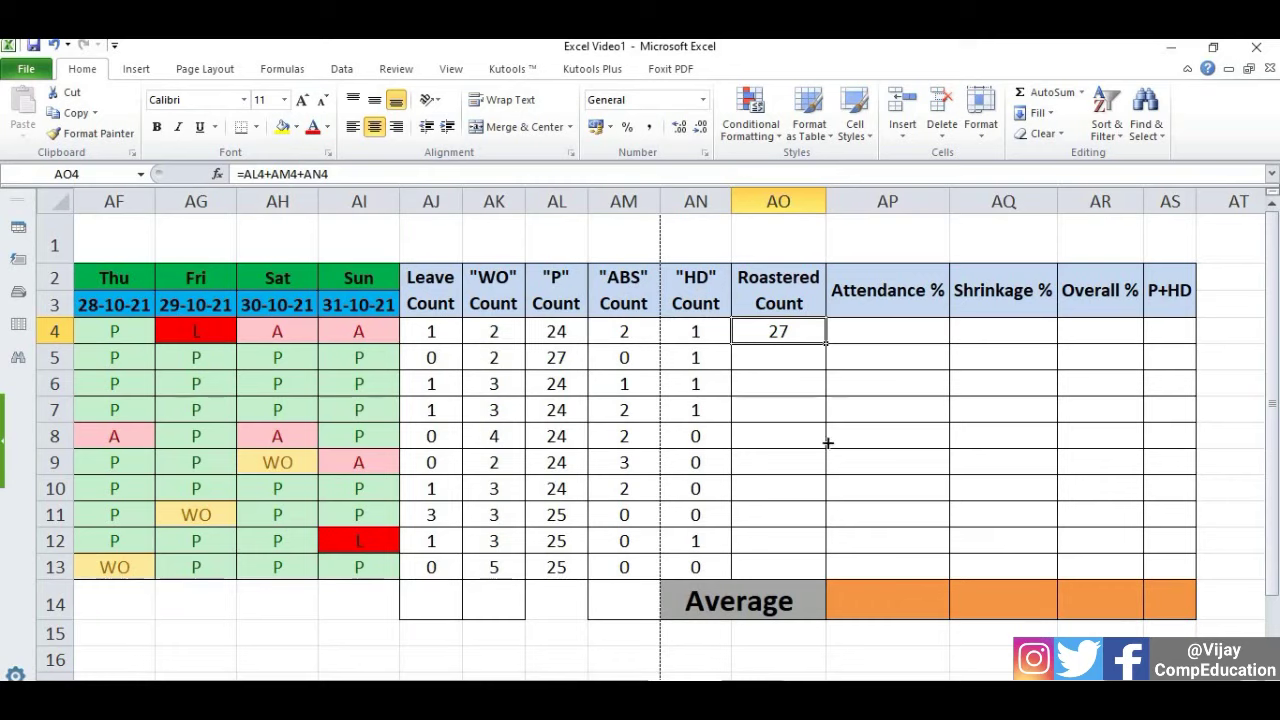
left_click_drag(828, 407, 829, 566)
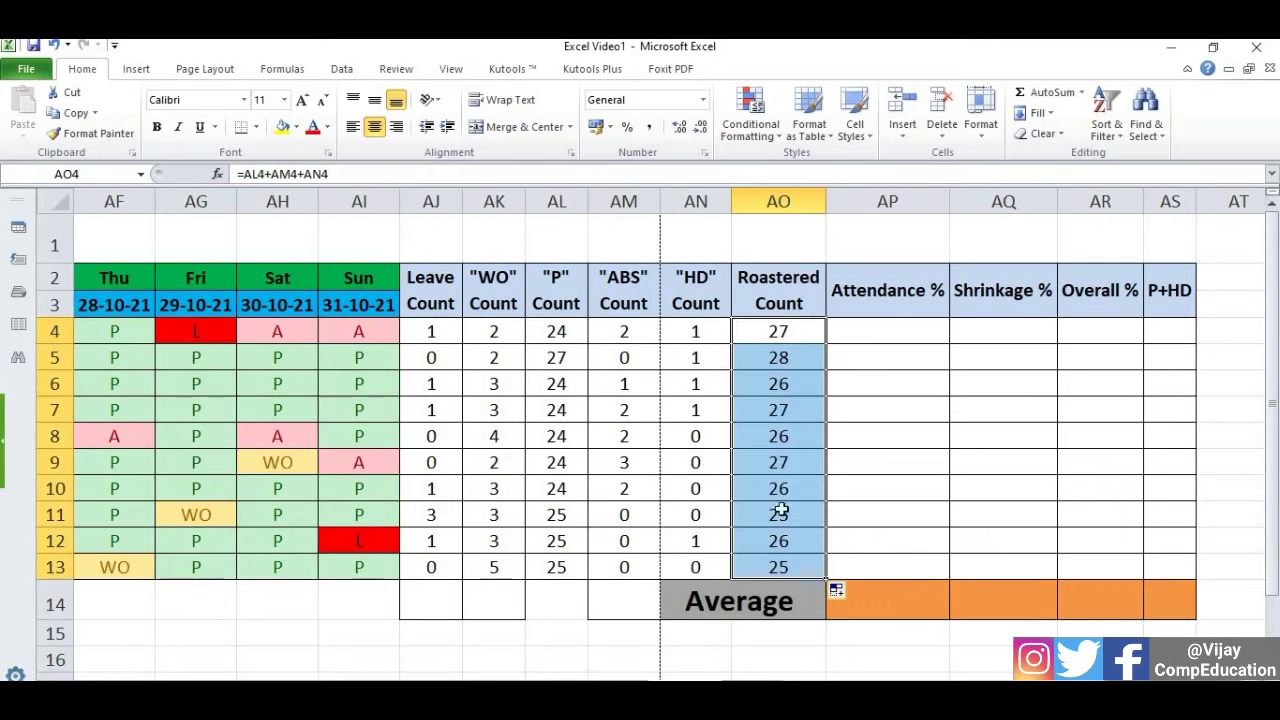
left_click(895, 333)
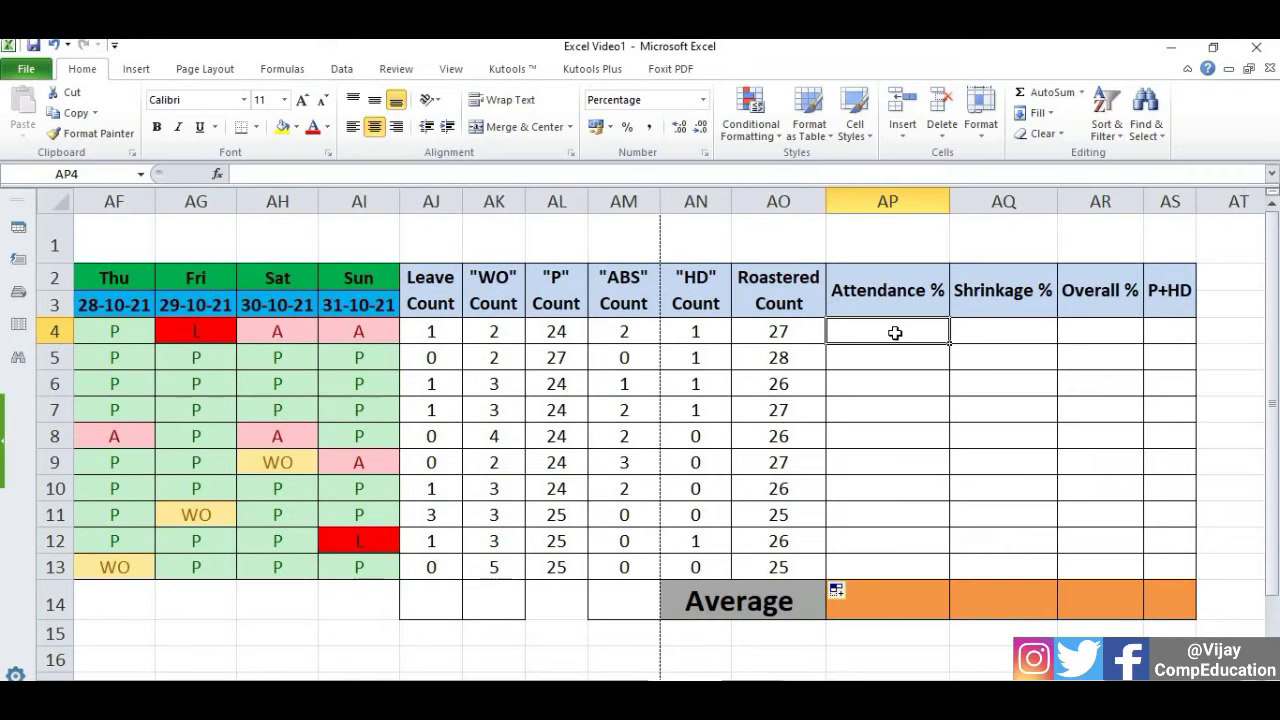
Enter =AL4/AO4 in AP4 and fill it down to AP13.
type("=")
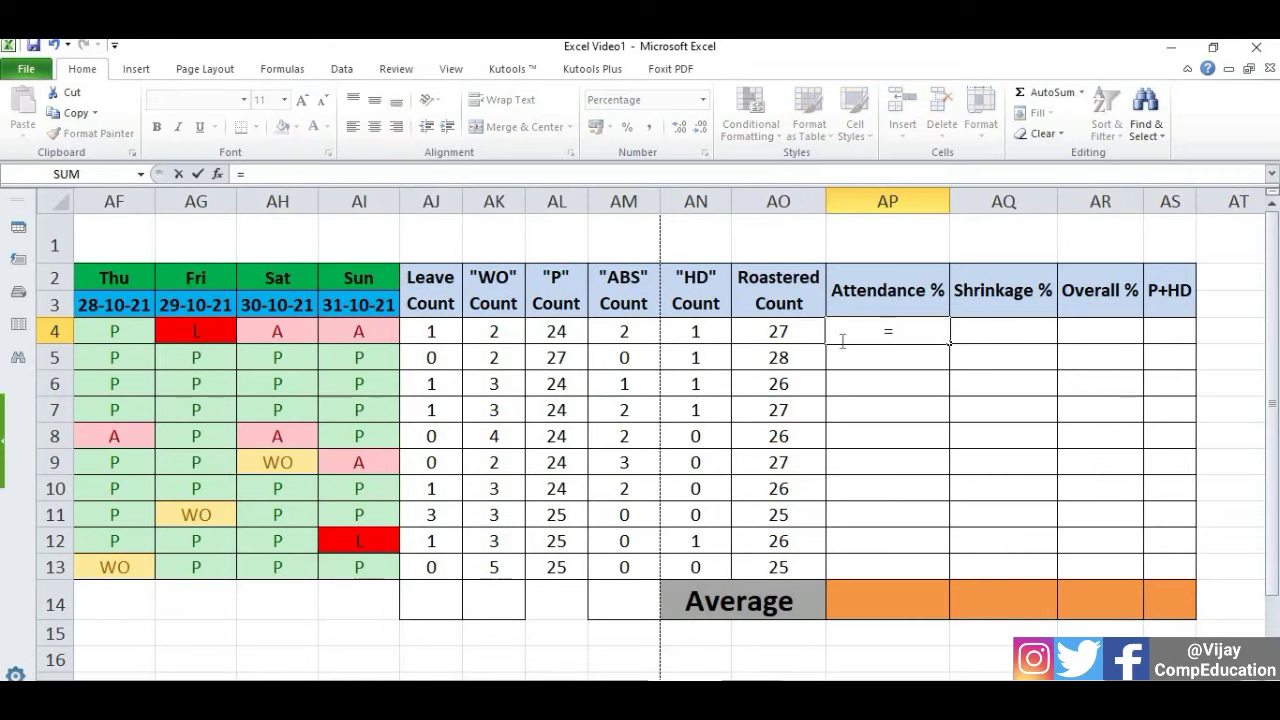
left_click(565, 332)
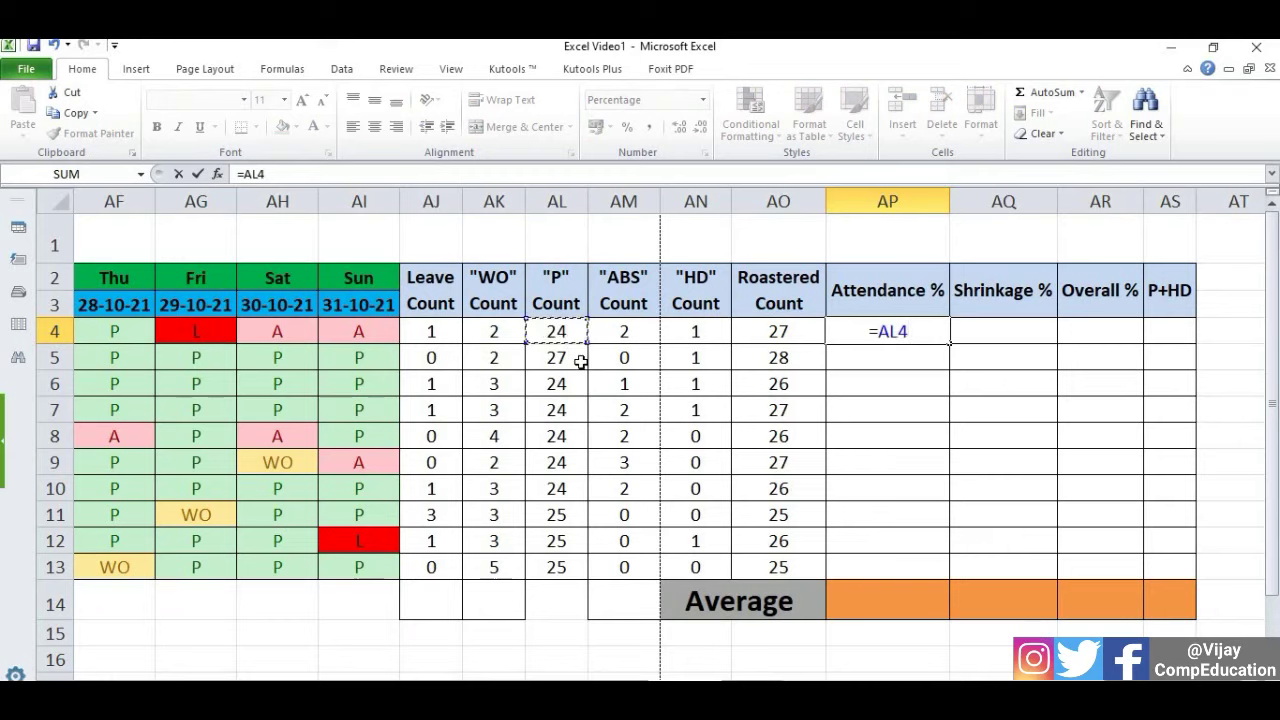
type("/")
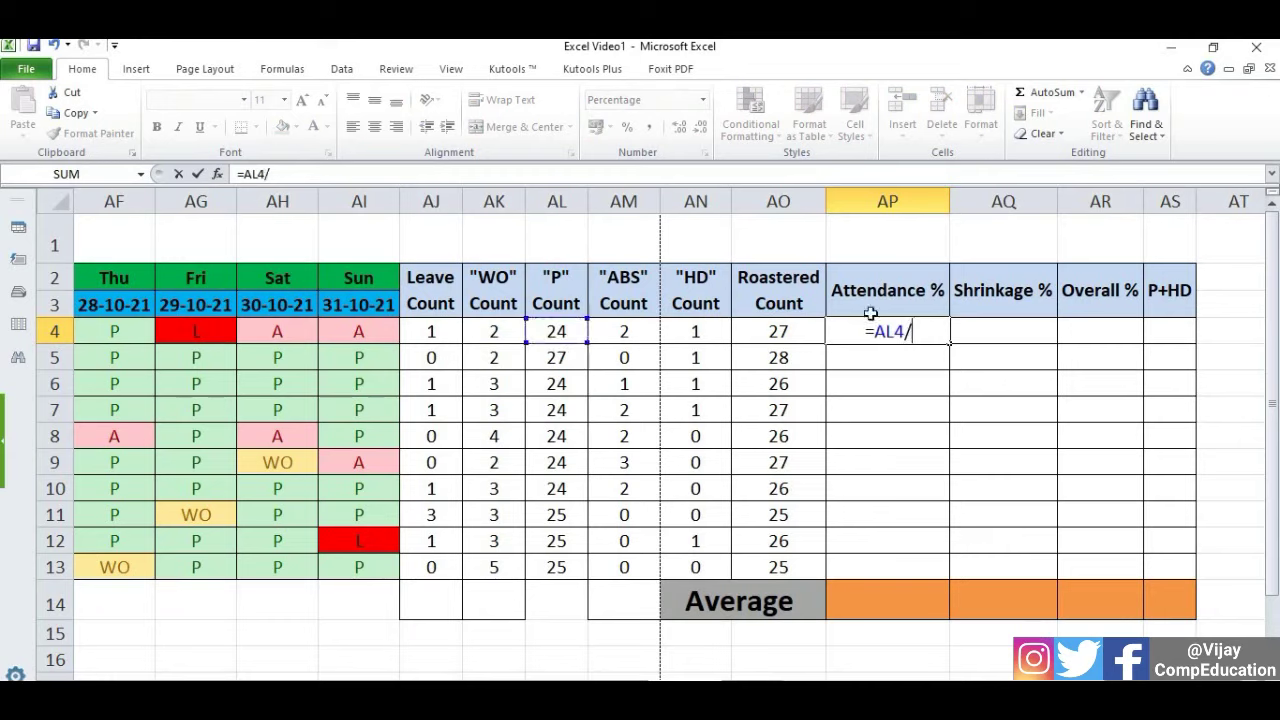
left_click(794, 336)
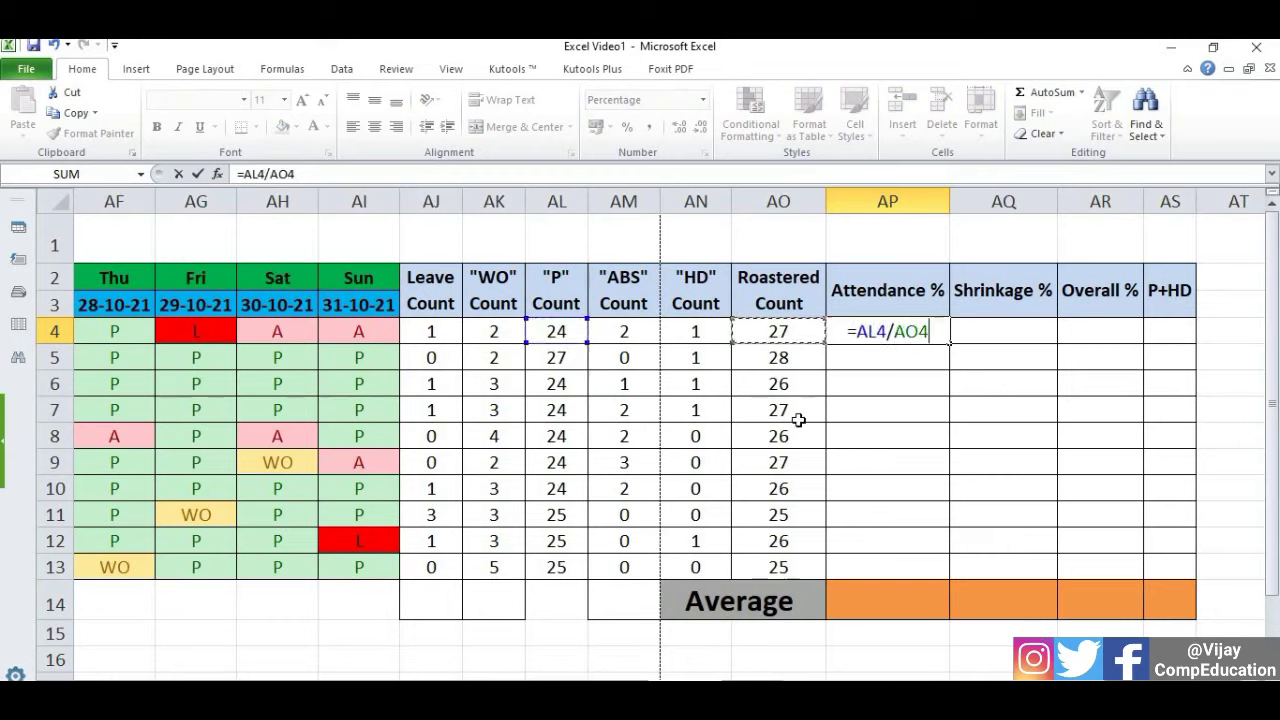
key("Return")
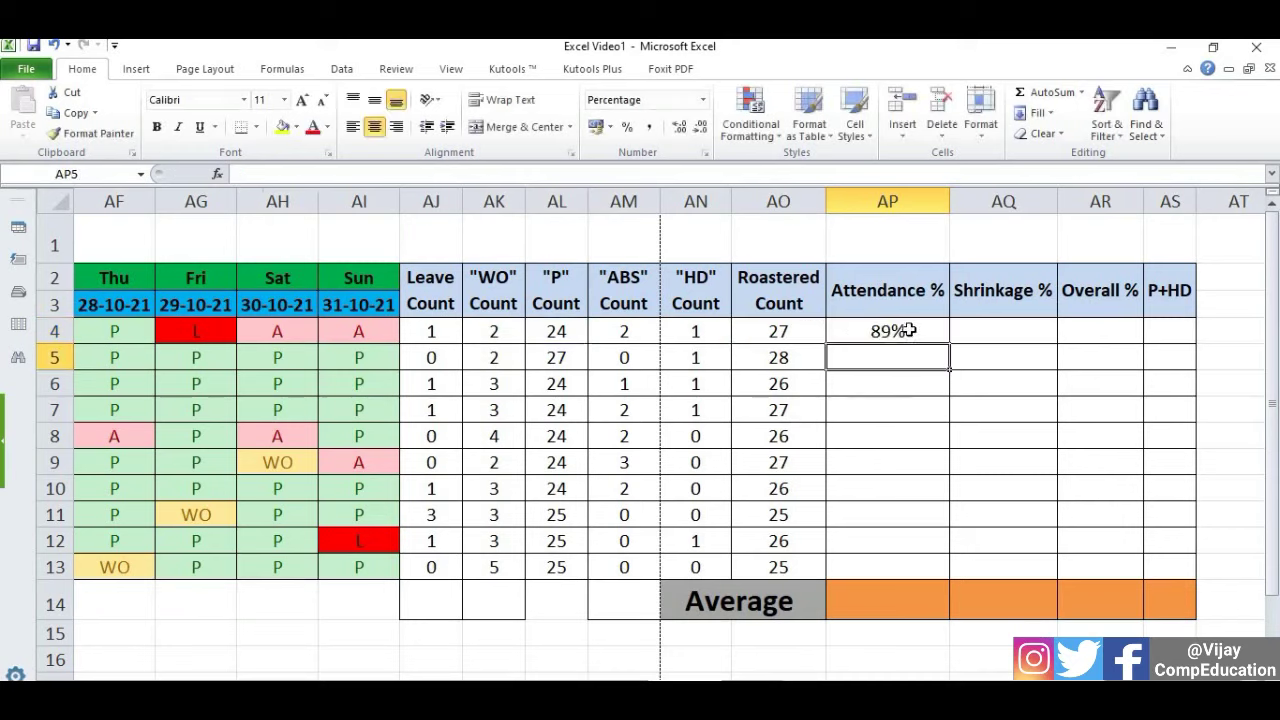
left_click(941, 325)
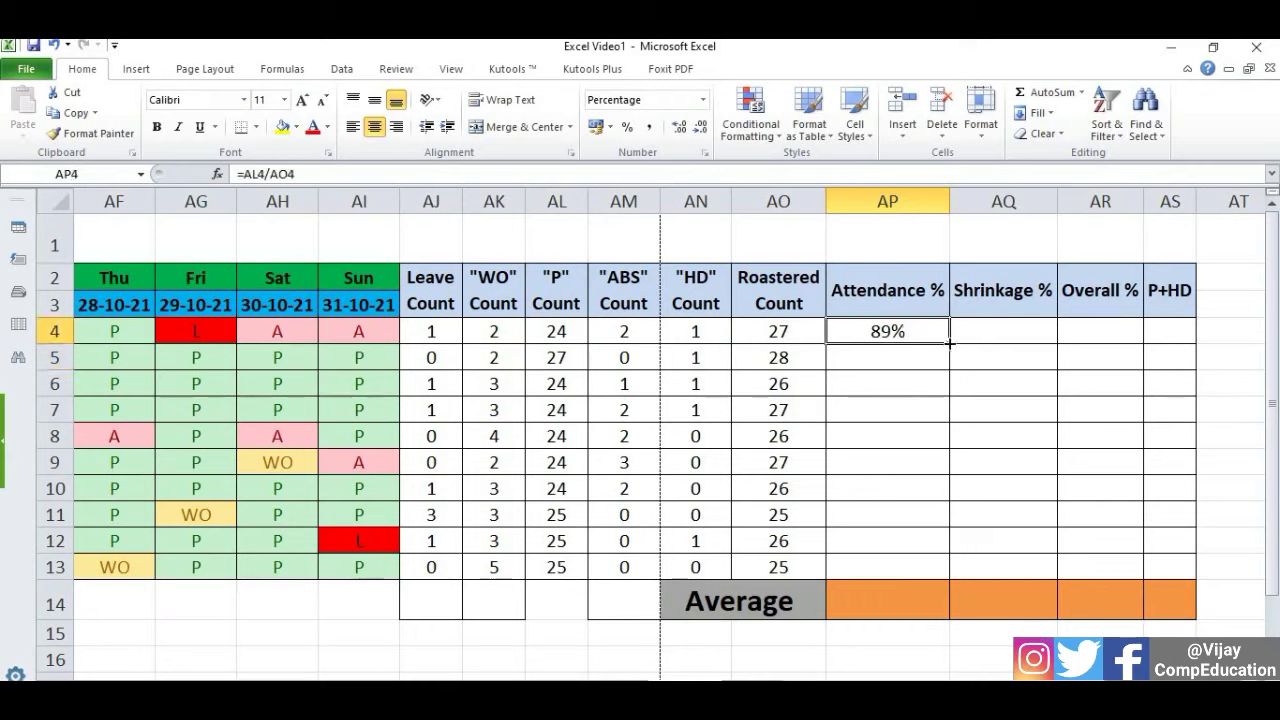
left_click_drag(946, 482, 945, 575)
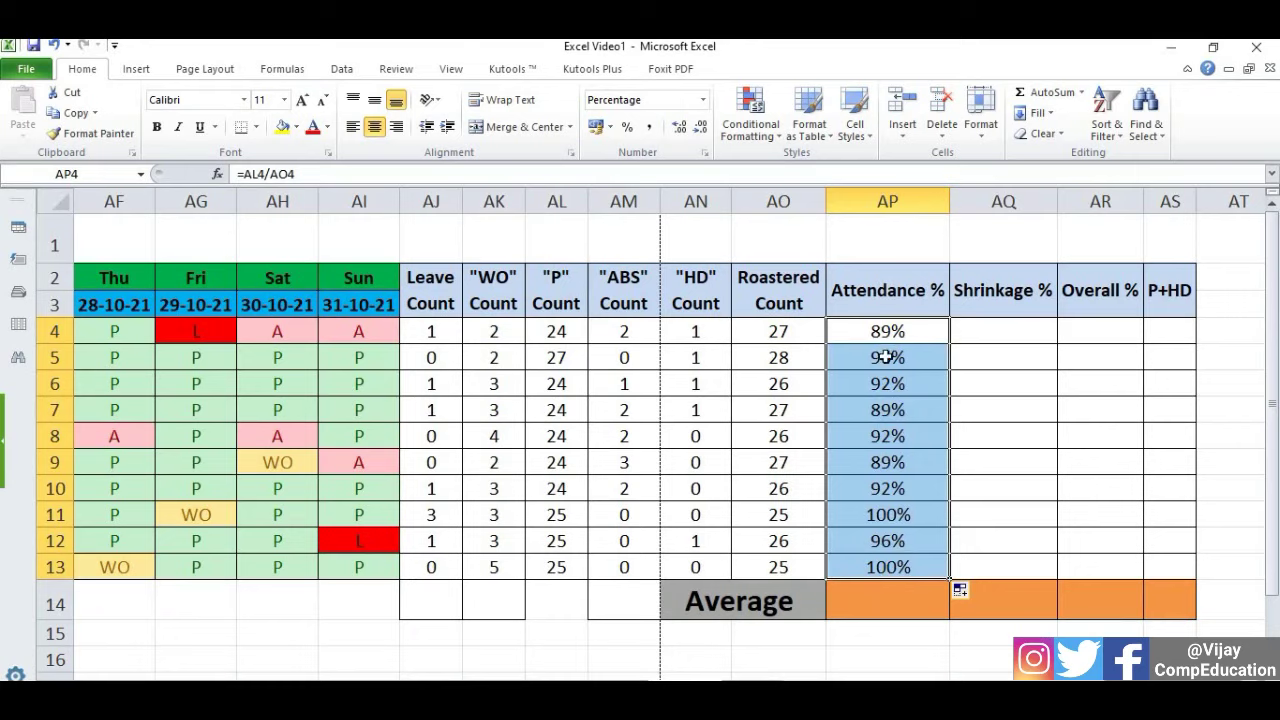
Enter =AM4/AO4 in AQ4 and fill it down to AQ13.
left_click(1024, 335)
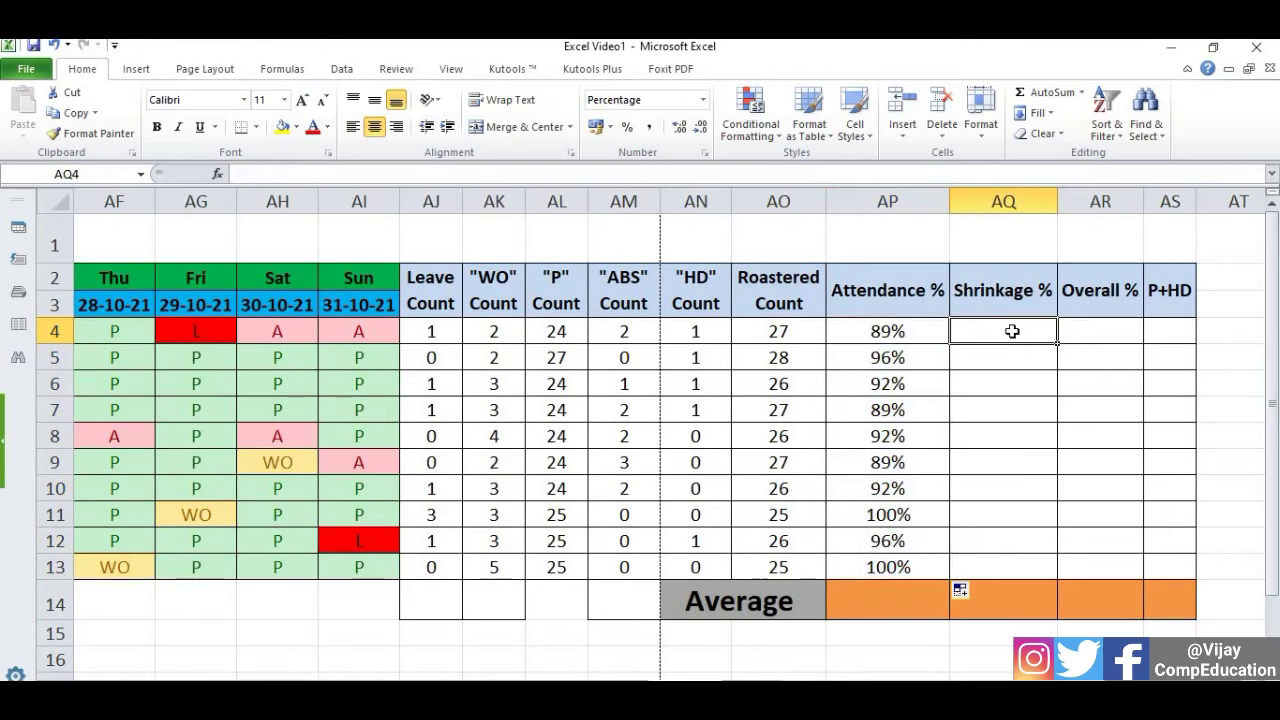
type("=")
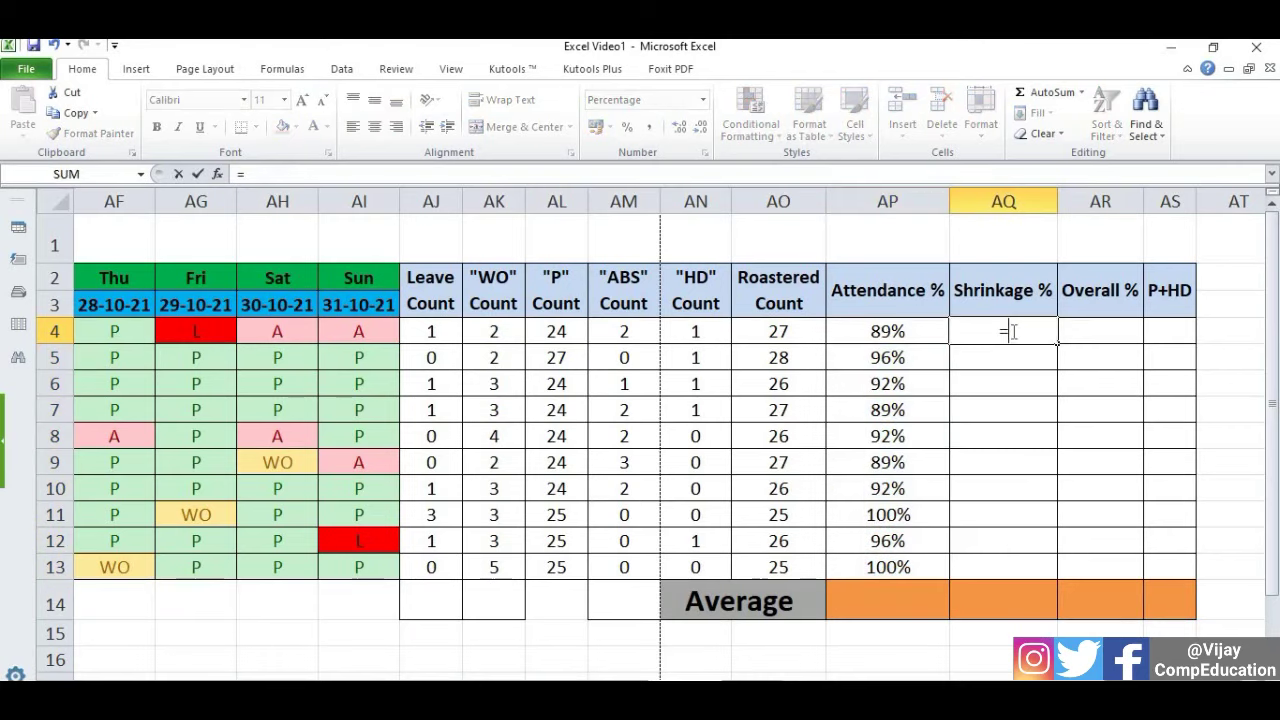
left_click(625, 331)
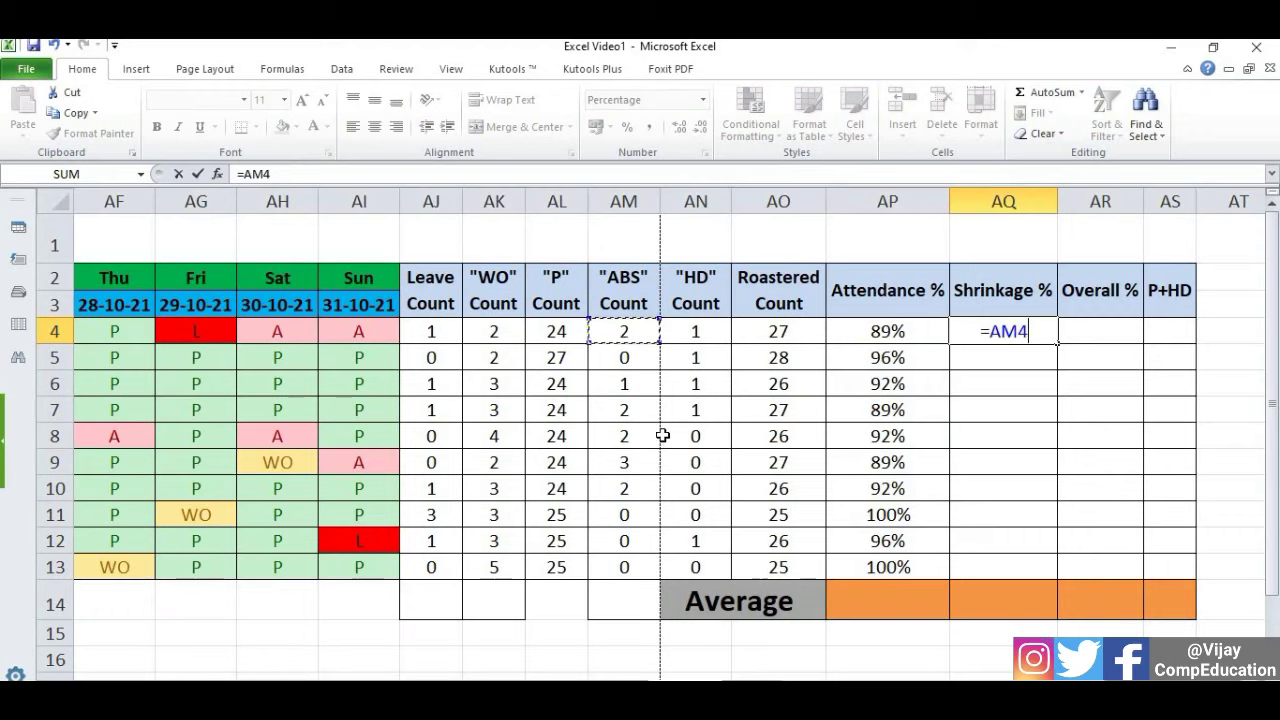
type("/")
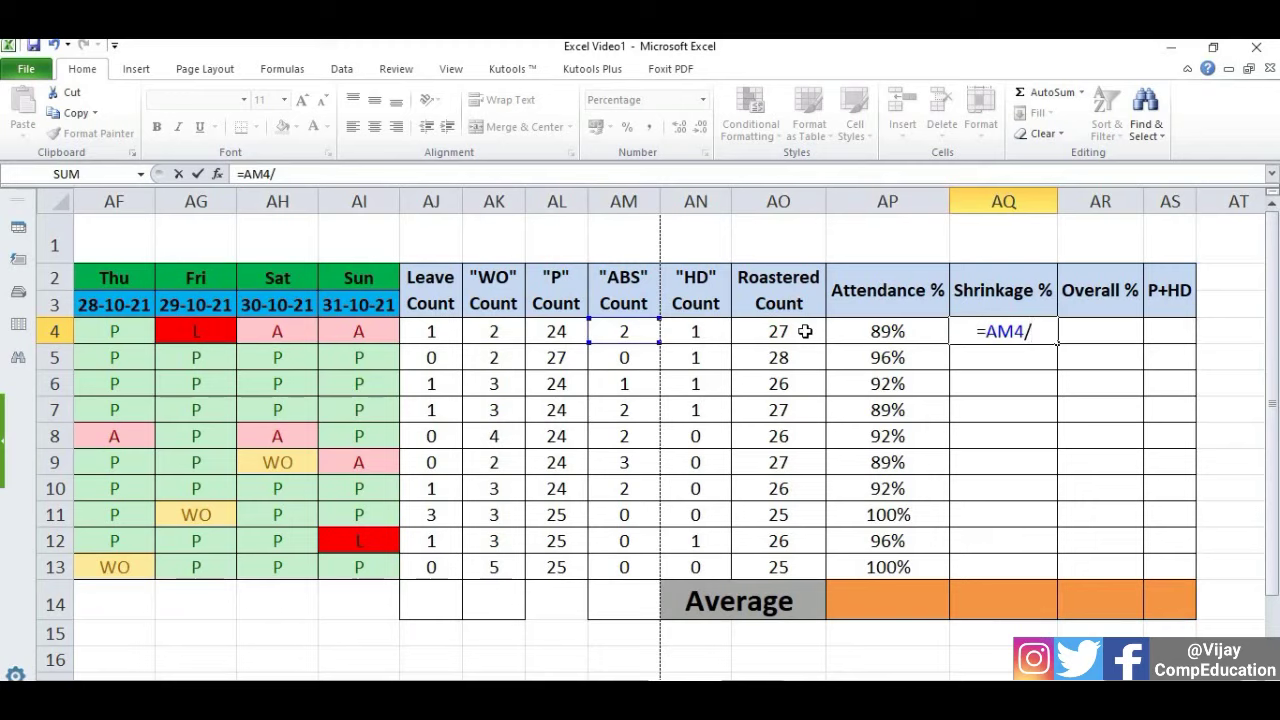
left_click(805, 331)
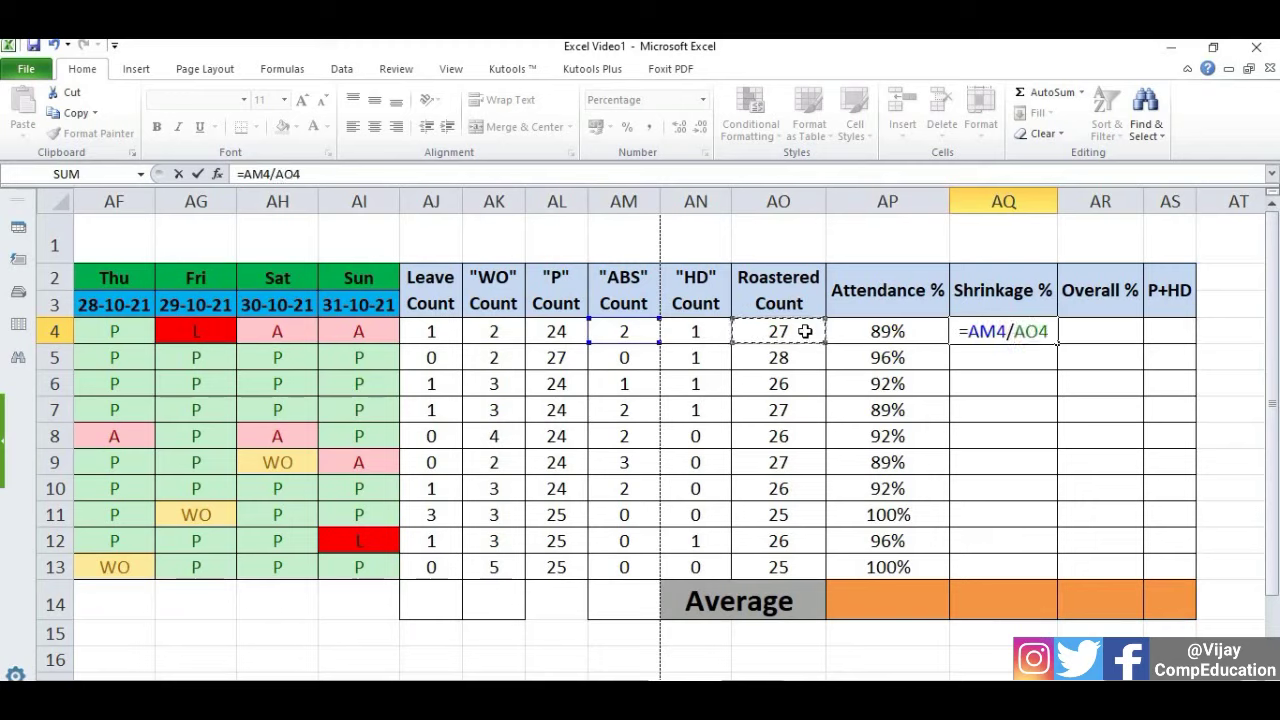
key("Return")
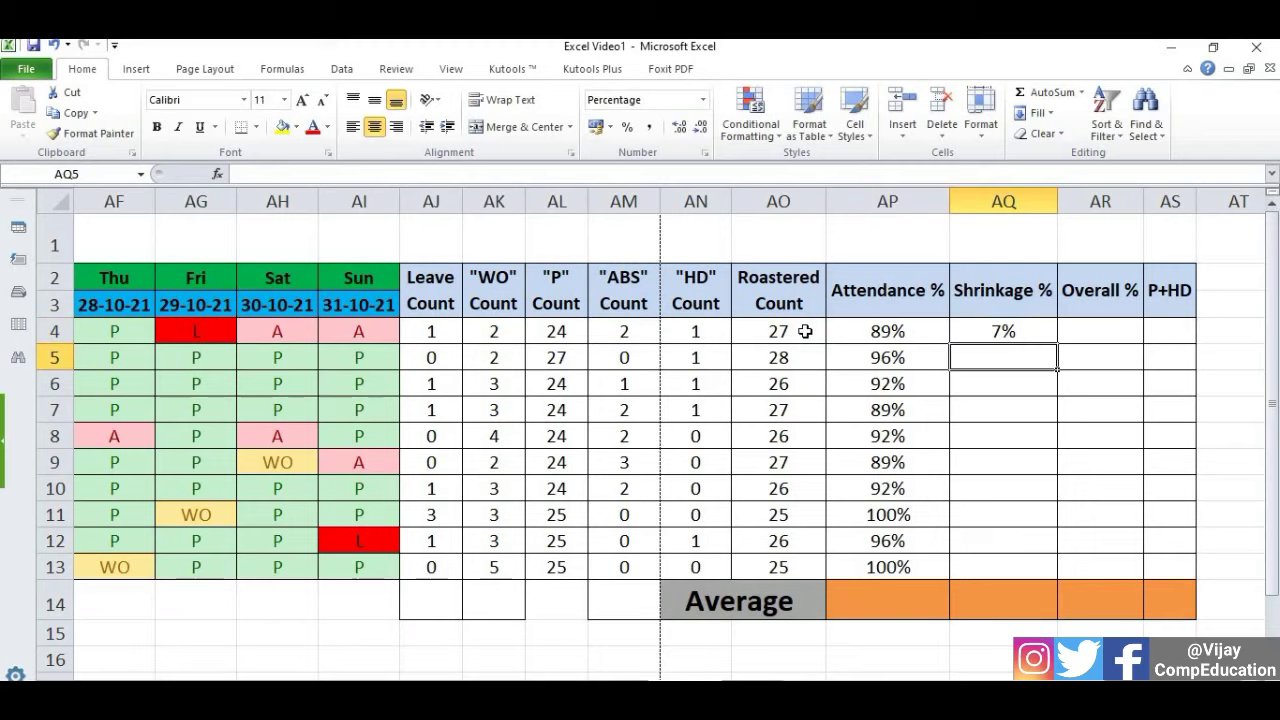
left_click(1040, 332)
left_click_drag(1056, 343, 1057, 572)
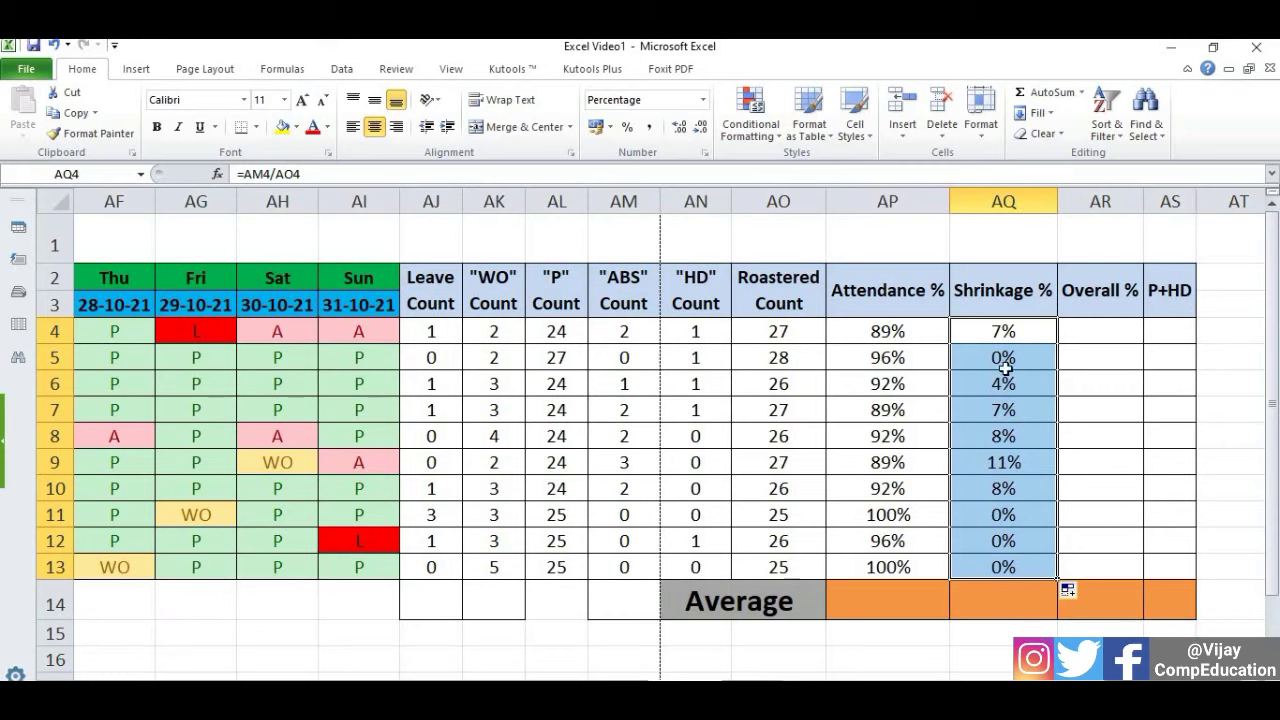
left_click(373, 355)
Mark row 5's 31-10-21 entry as absent (A), giving P Count 26, 93% attendance, 4% shrinkage.
type("A")
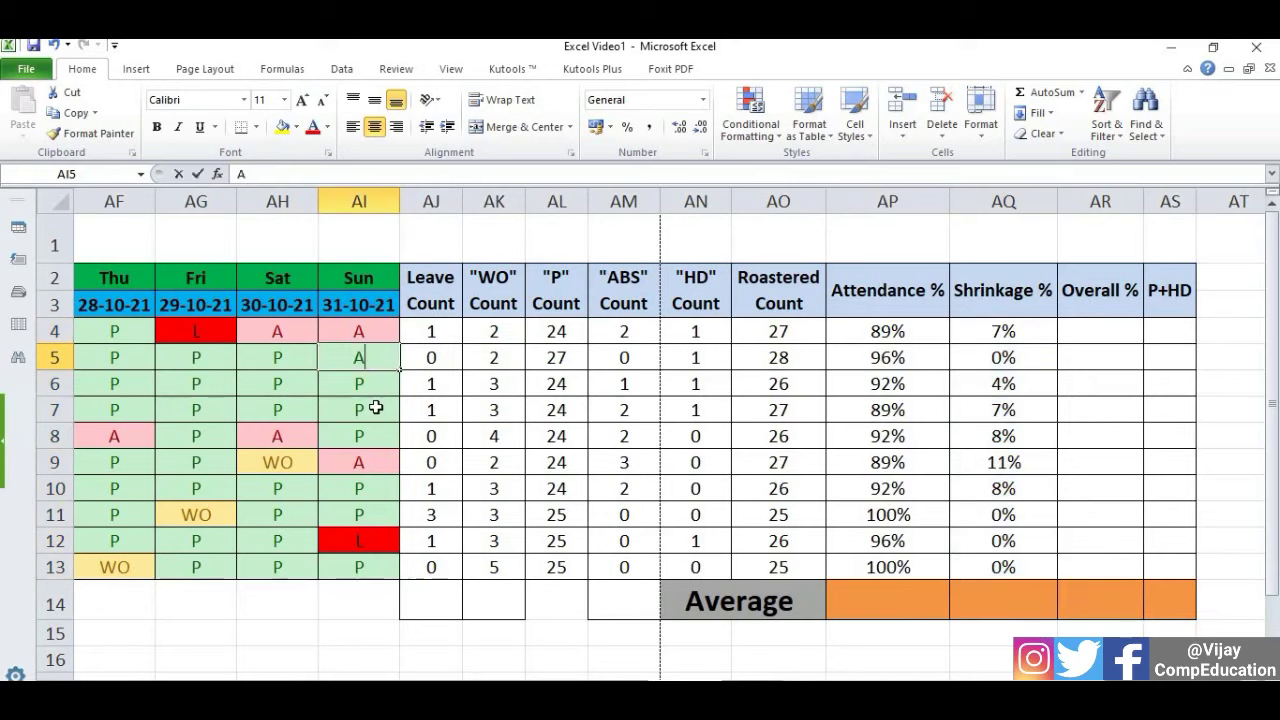
key("Tab")
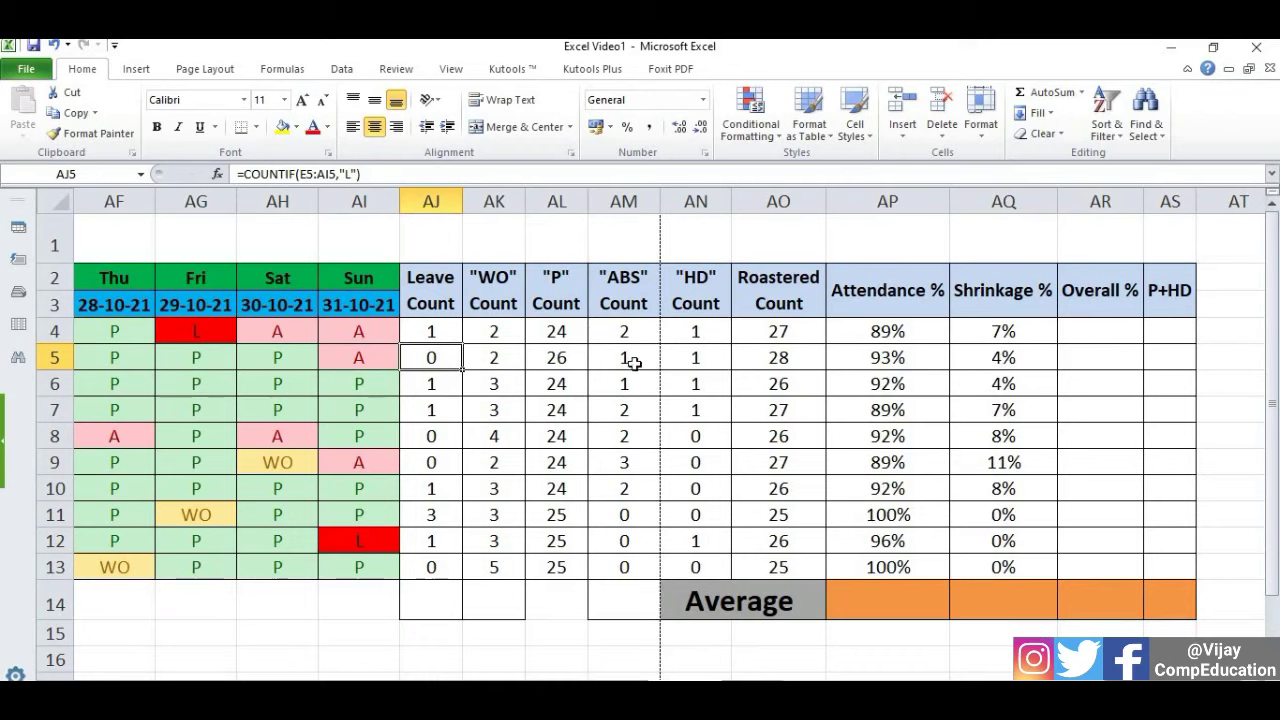
left_click(1100, 335)
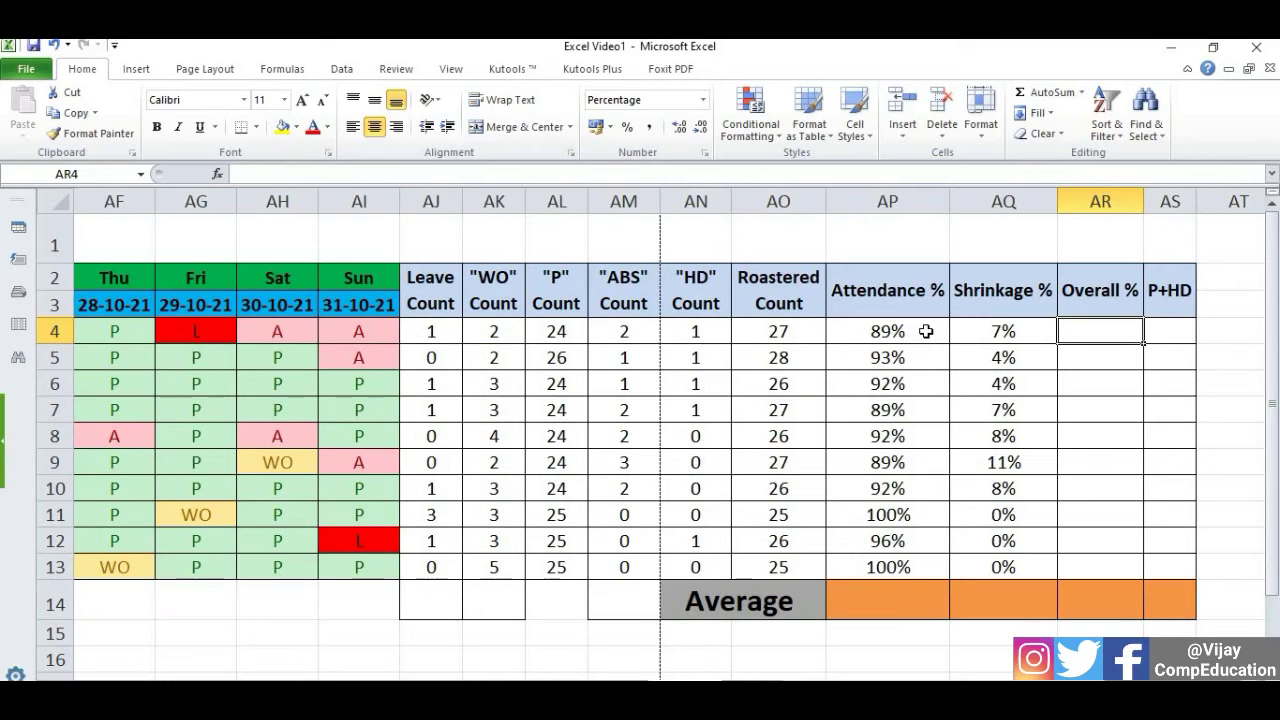
Enter =1-AL4/AO4 in AR4 for the first employee's Overall %.
type("1")
key("BackSpace")
key("Tab")
key("Left")
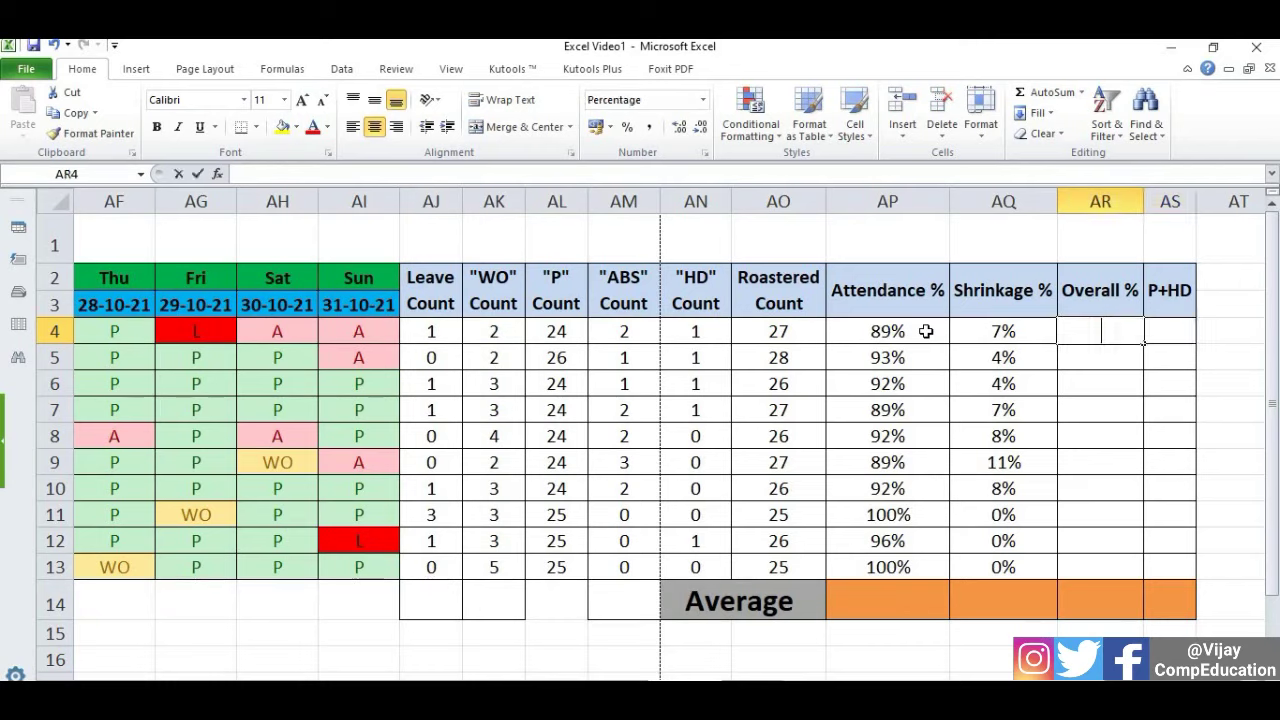
type("=1-")
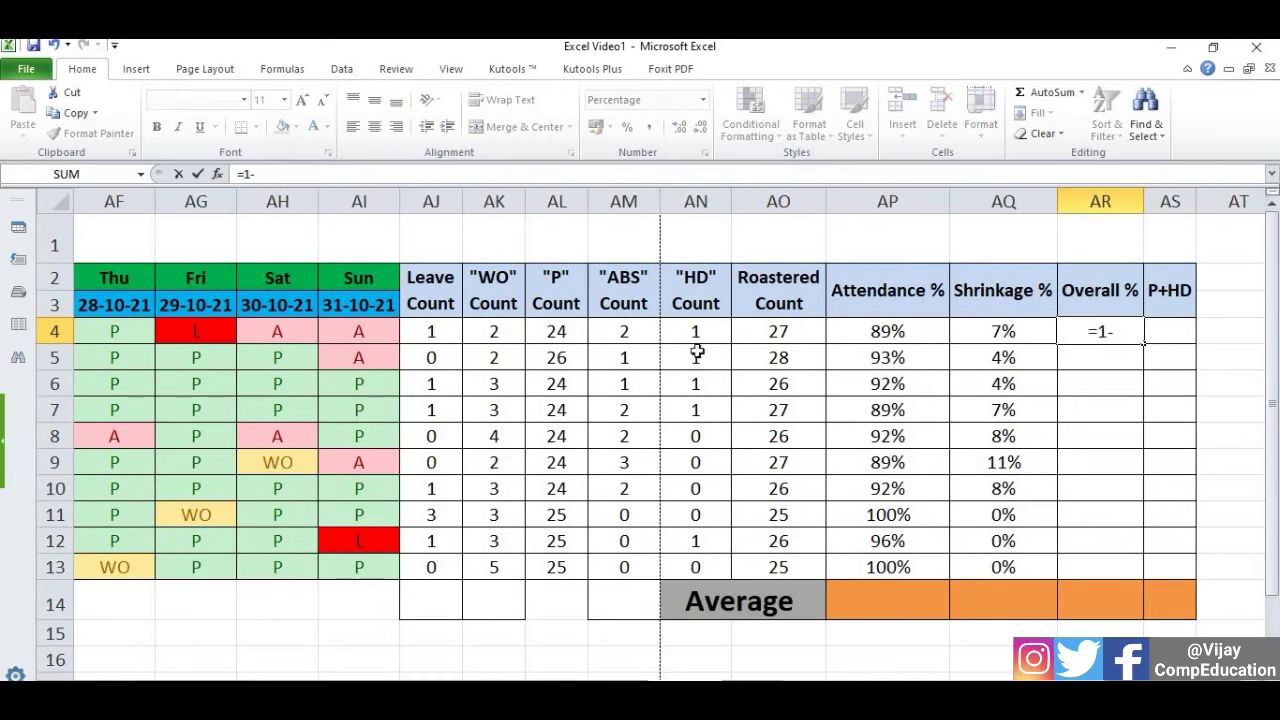
left_click(556, 332)
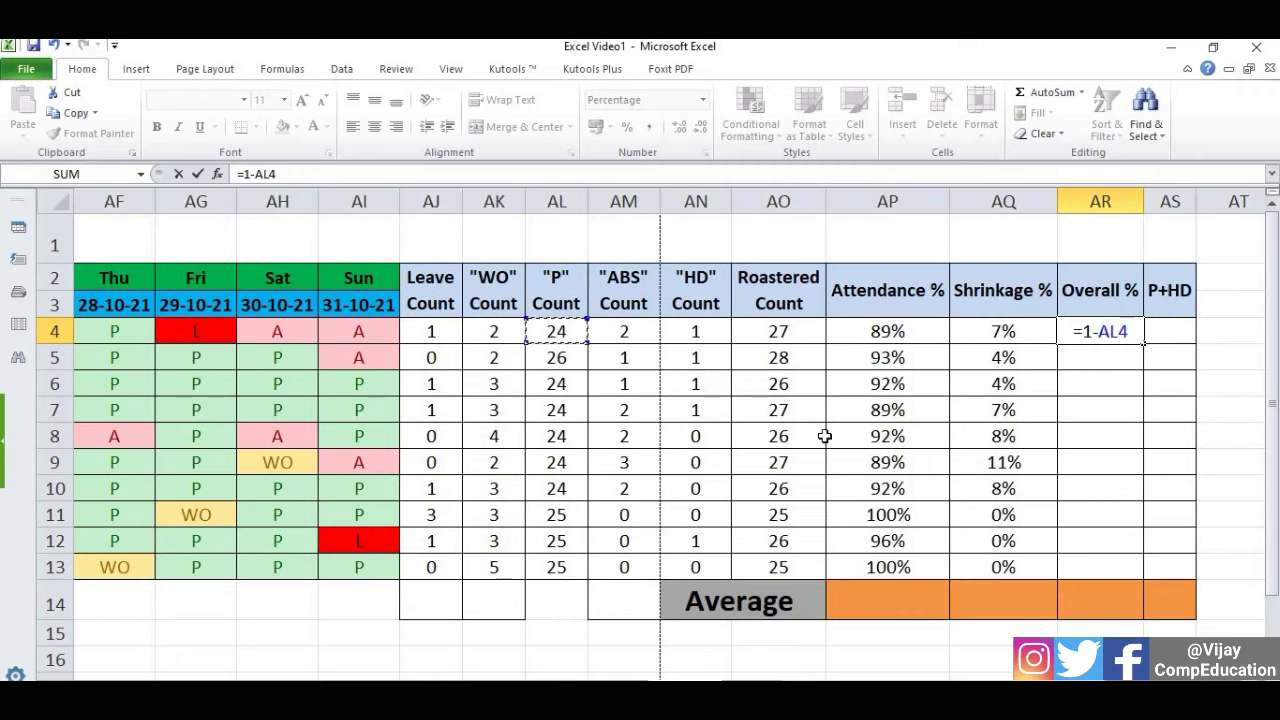
type("/")
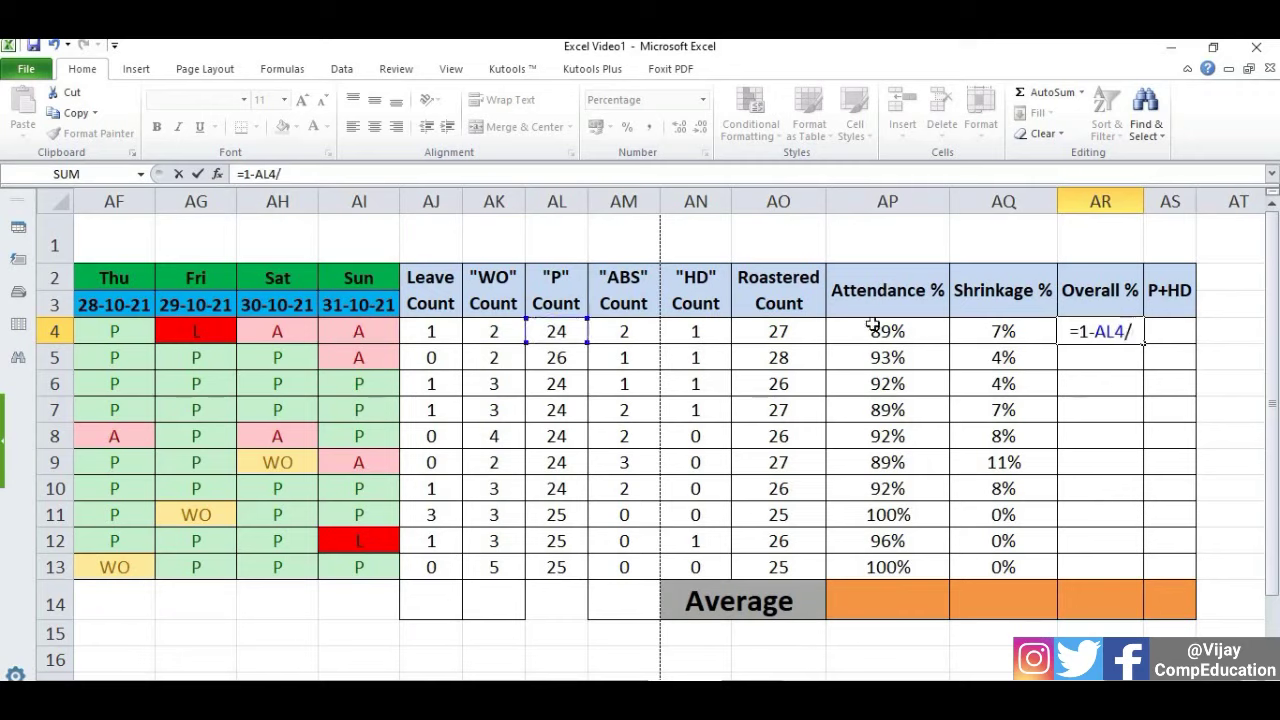
left_click(751, 331)
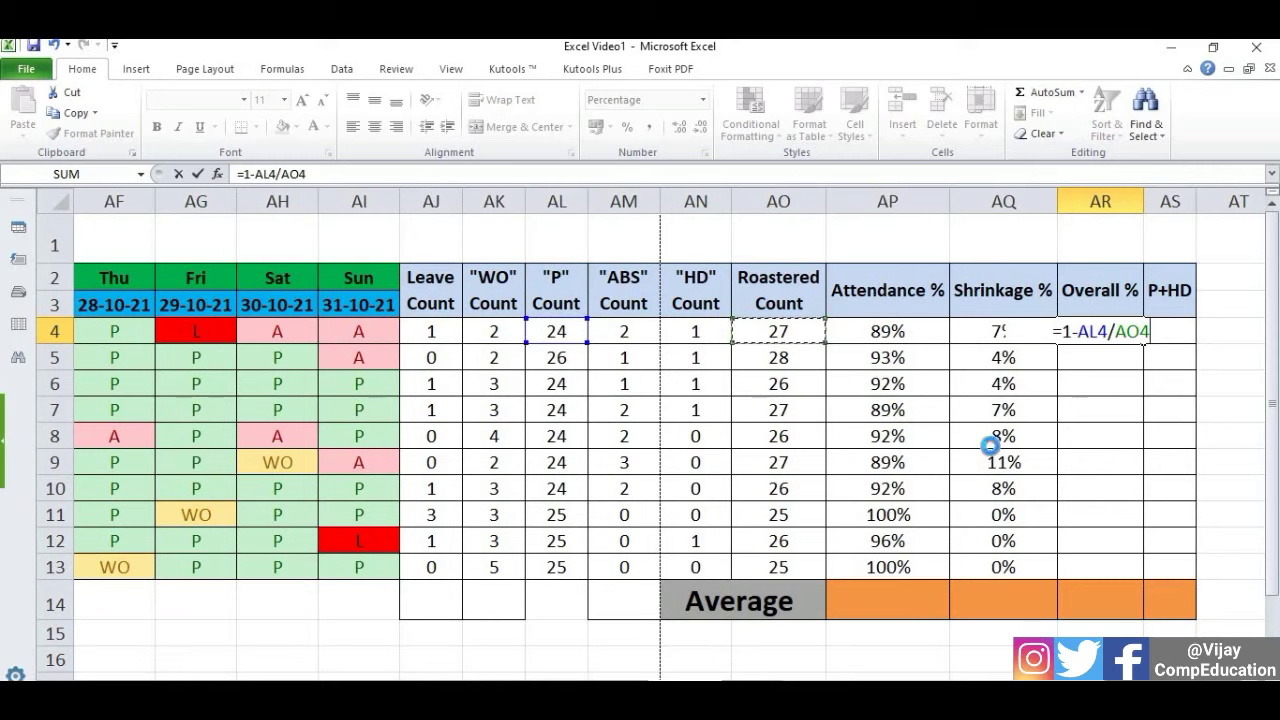
key("Return")
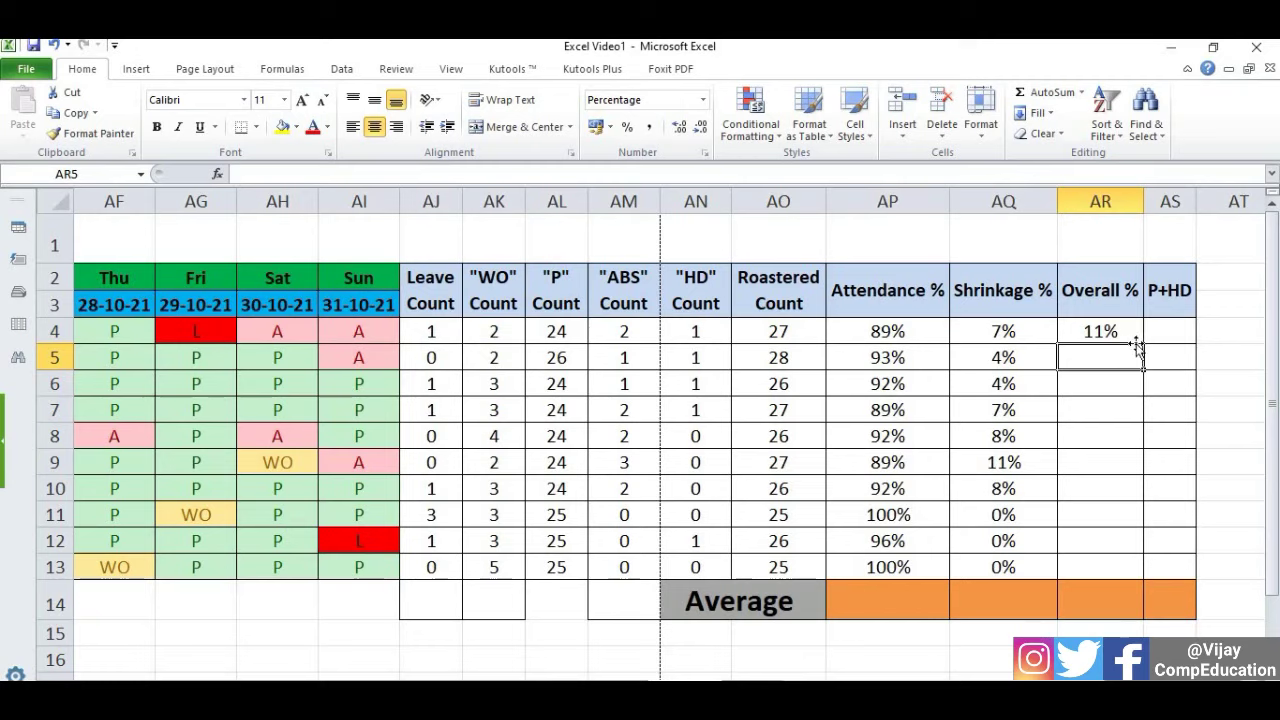
Fill the Overall % formula down to AR13, showing 0% to 11%.
left_click(1134, 340)
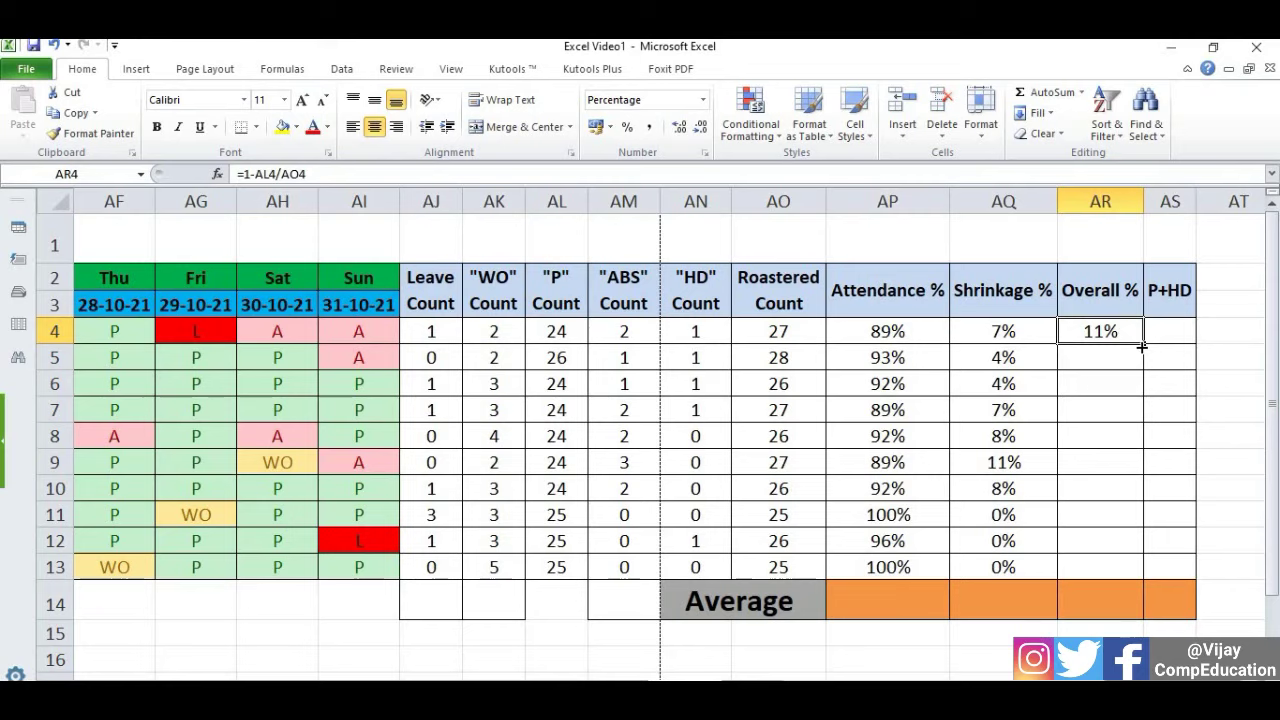
left_click_drag(1143, 344, 1149, 571)
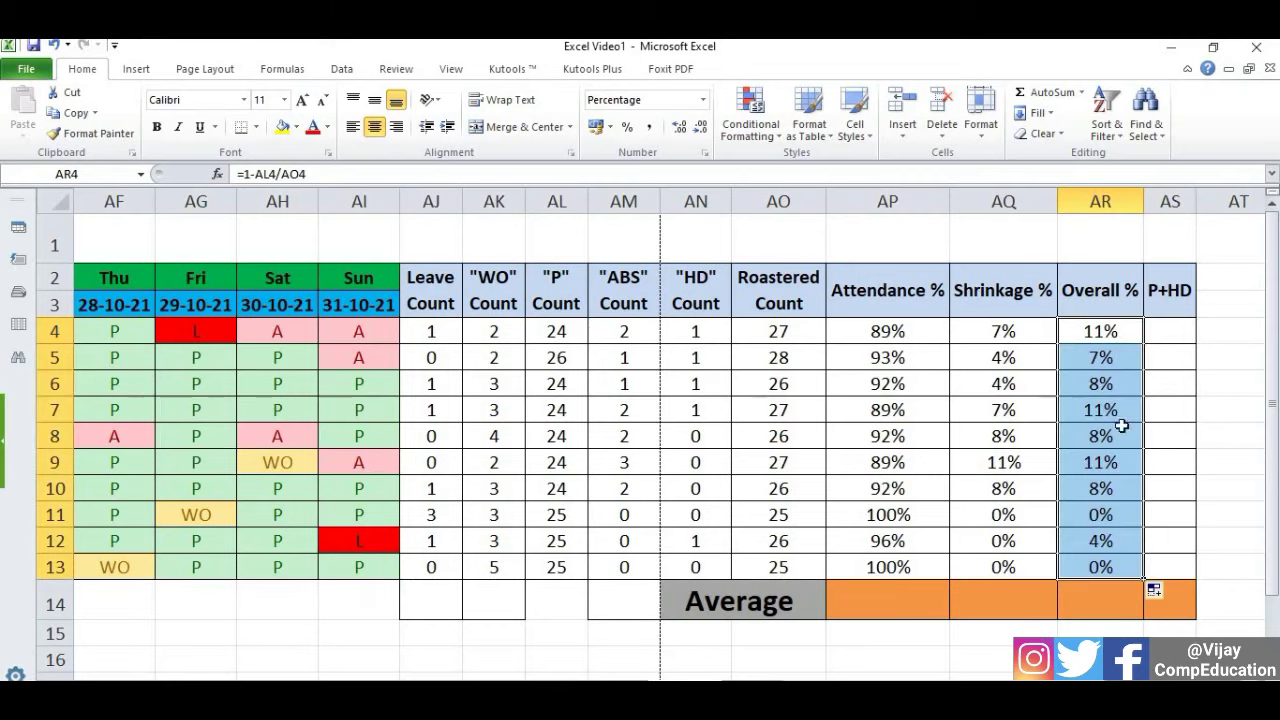
left_click(1177, 332)
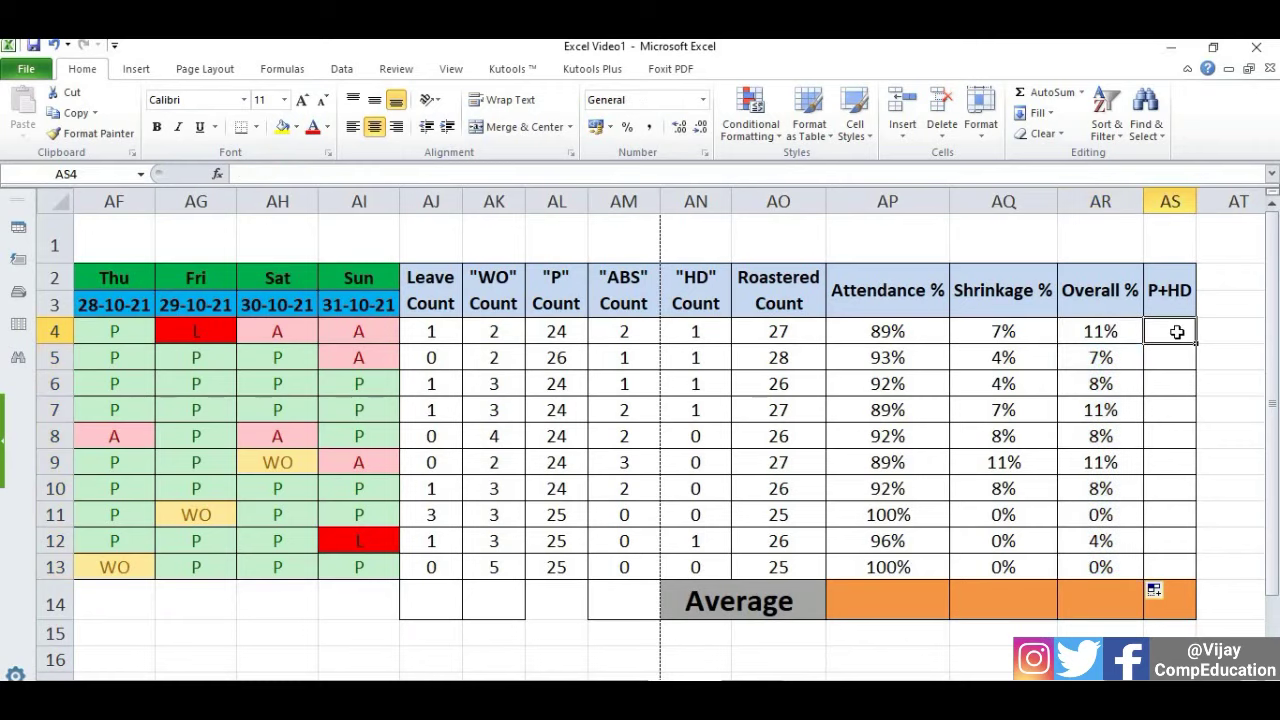
Enter =AL4+AN4 in AS4 and fill it down to AS13, giving 24 to 27.
type("=")
left_click(550, 337)
type("+")
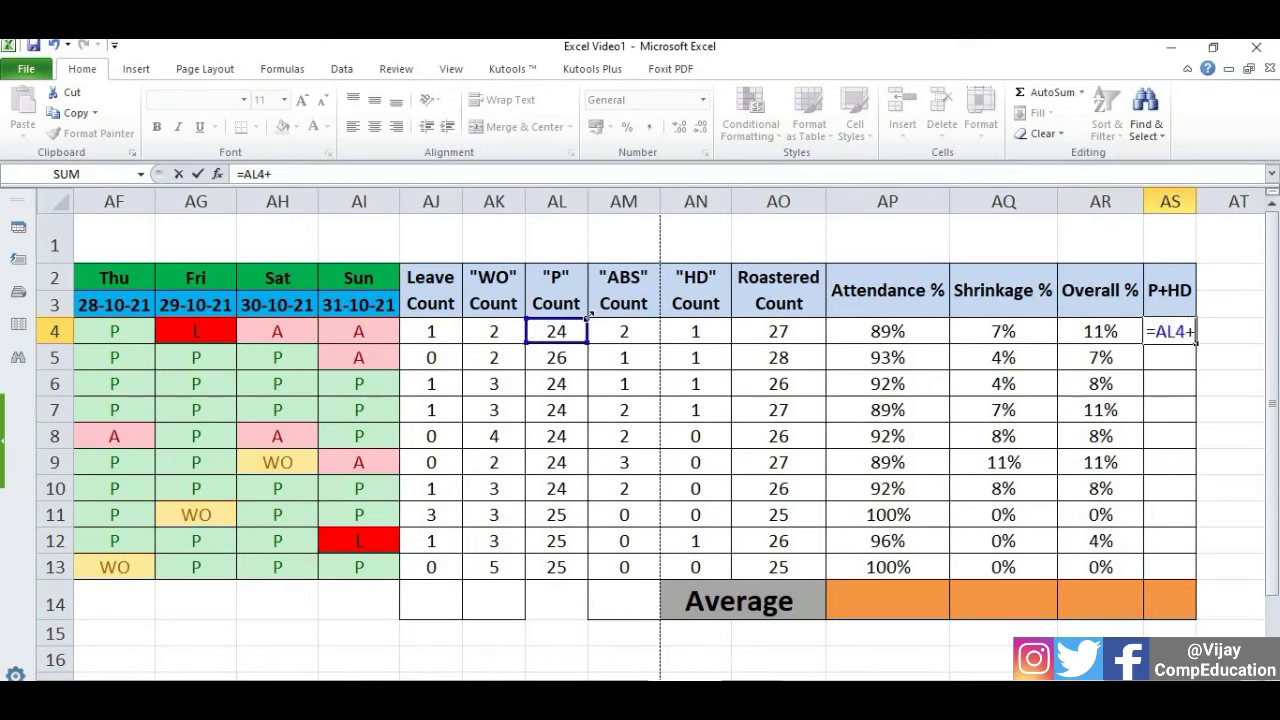
left_click(697, 332)
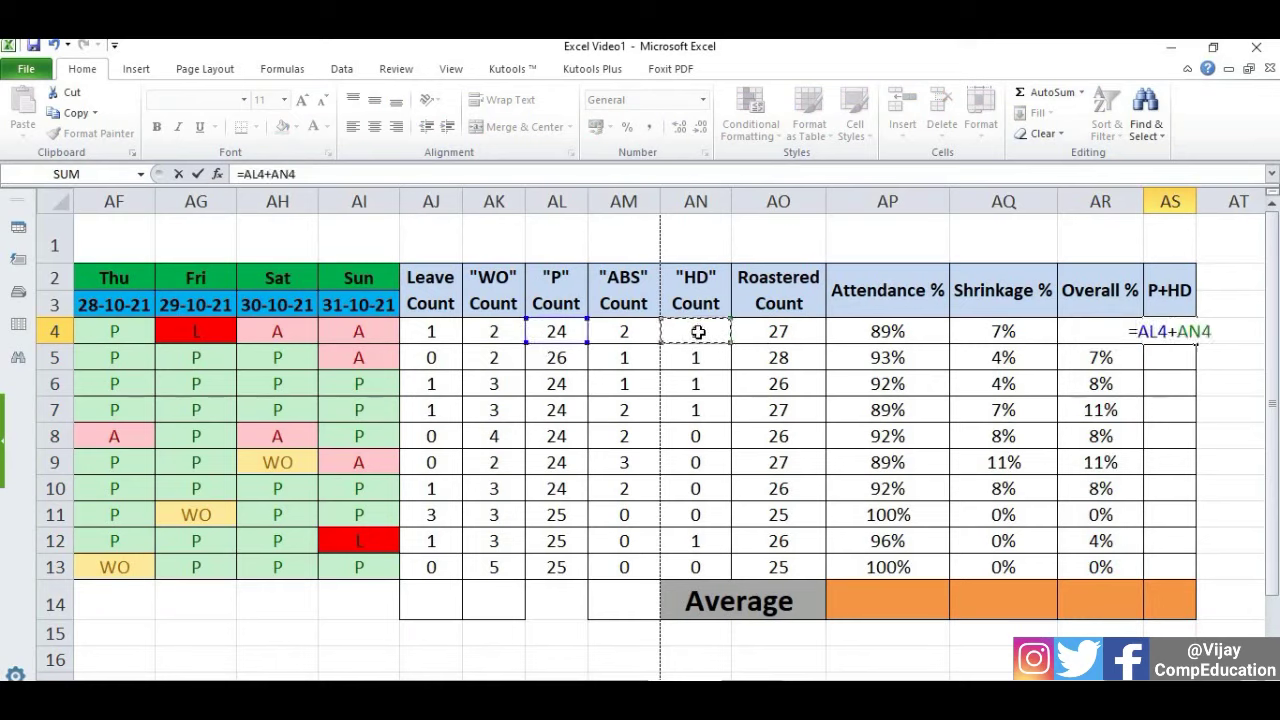
key("Return")
left_click(1190, 338)
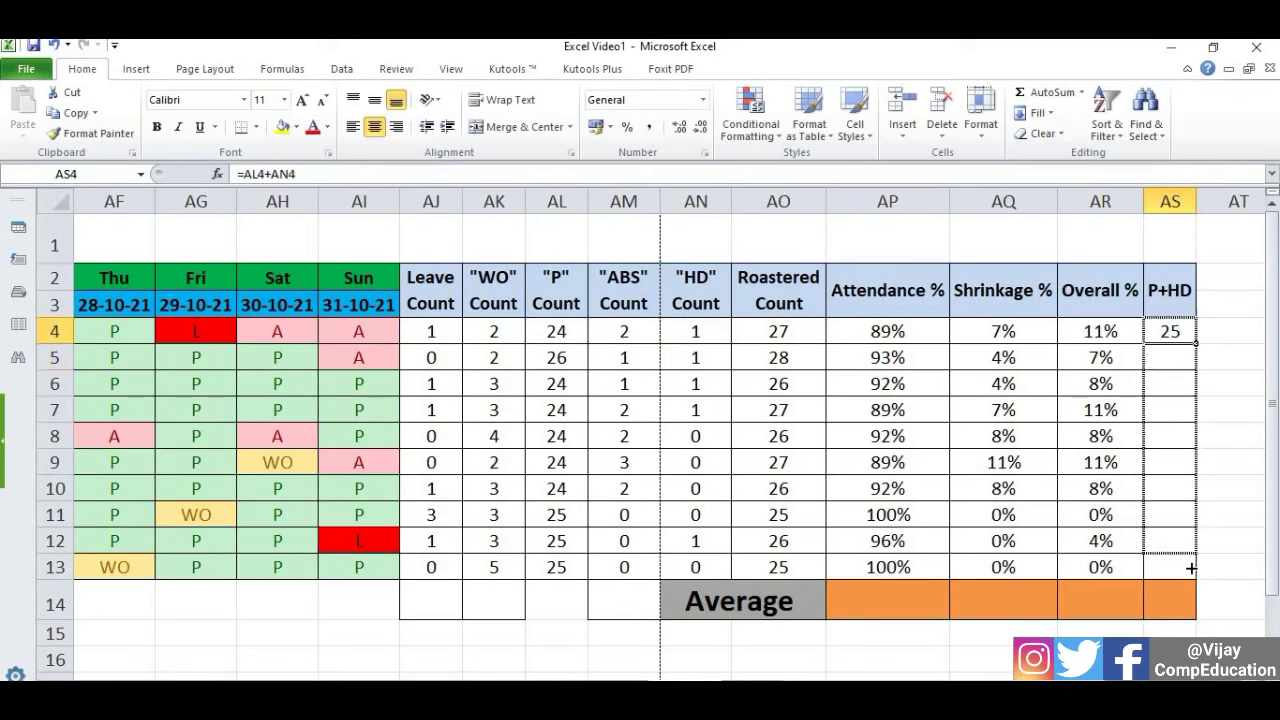
left_click_drag(1197, 346, 1196, 578)
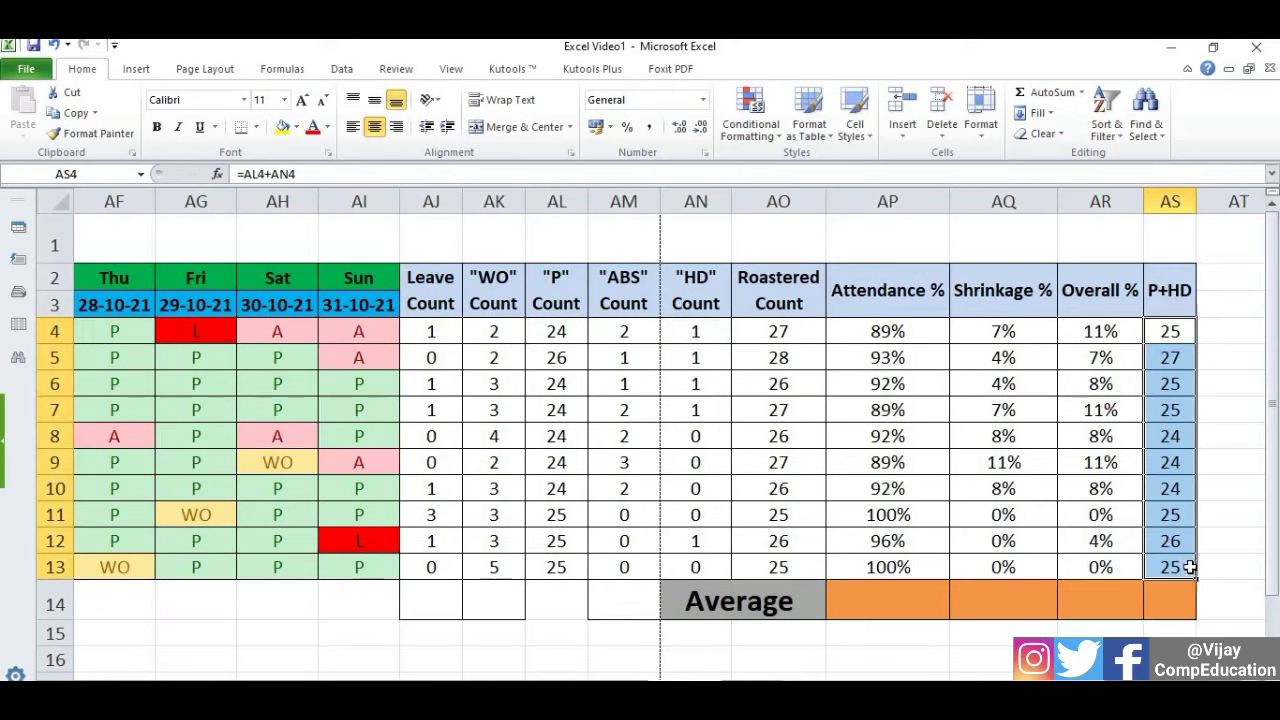
left_click(877, 610)
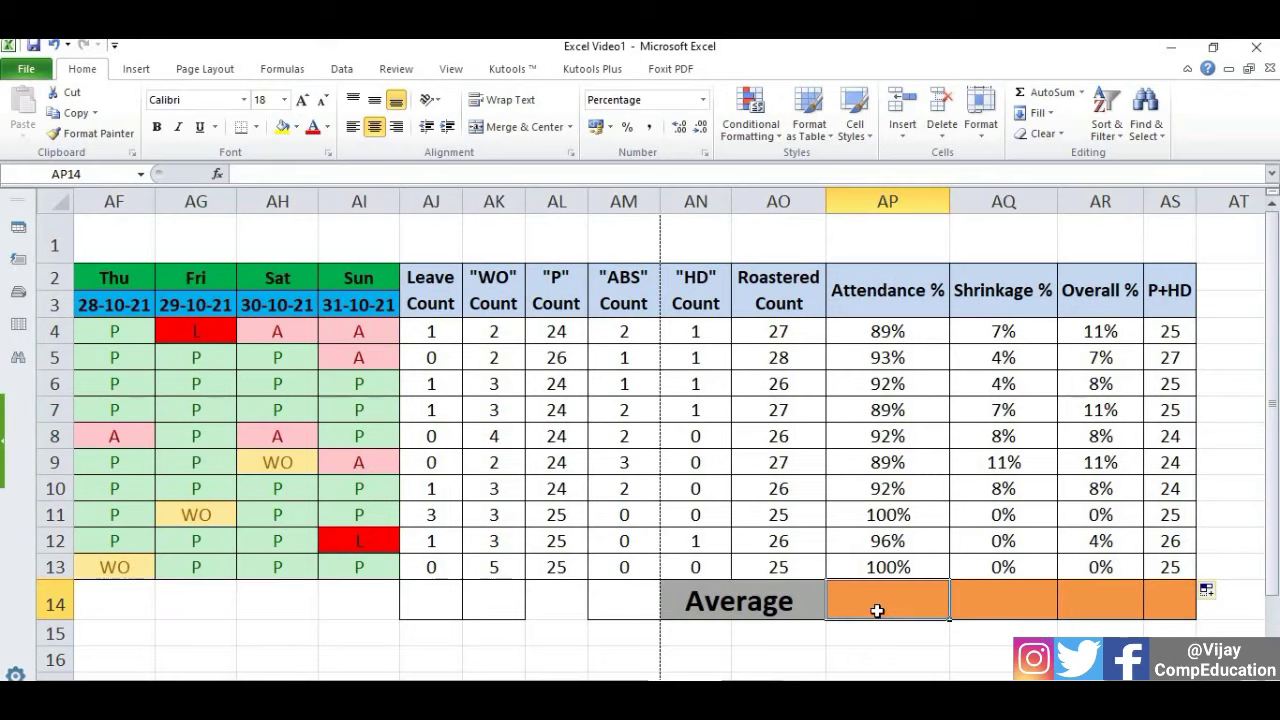
Put =AVERAGE(AP4:AP13) in AP14 and fill across to AR14: 93%, 5%, 7%.
type("=AVER")
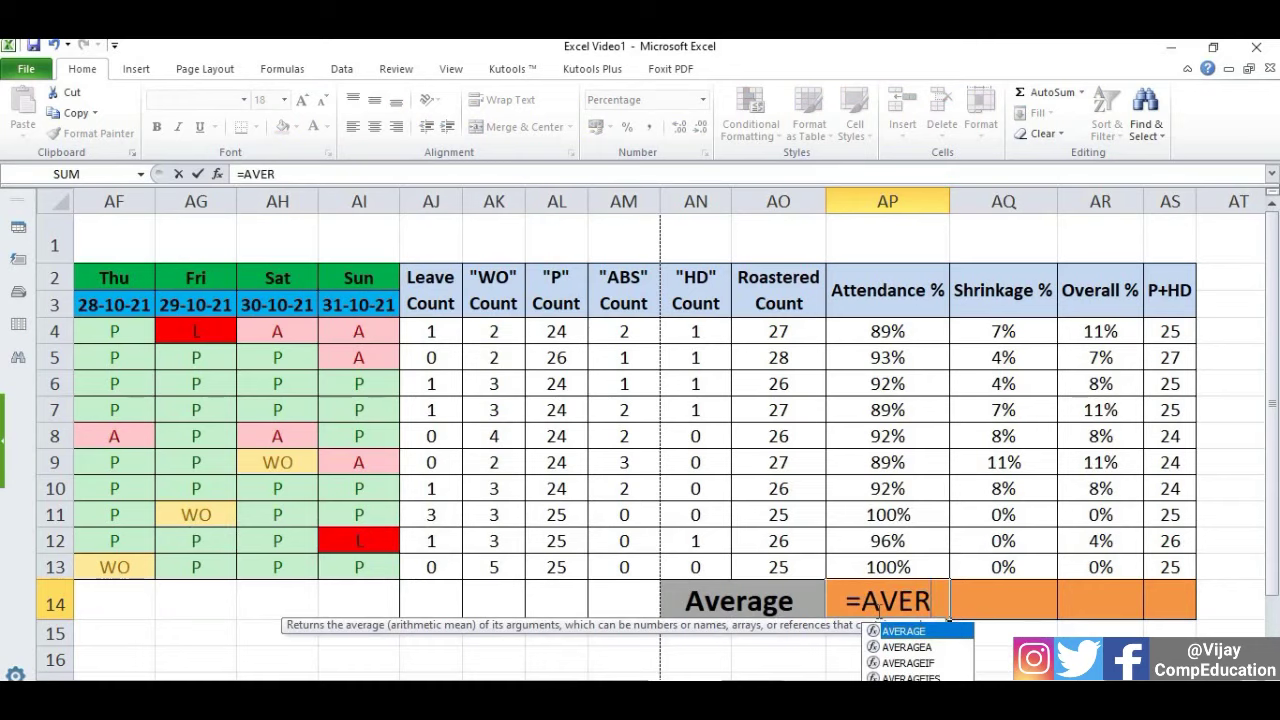
key("Tab")
left_click_drag(868, 334, 870, 566)
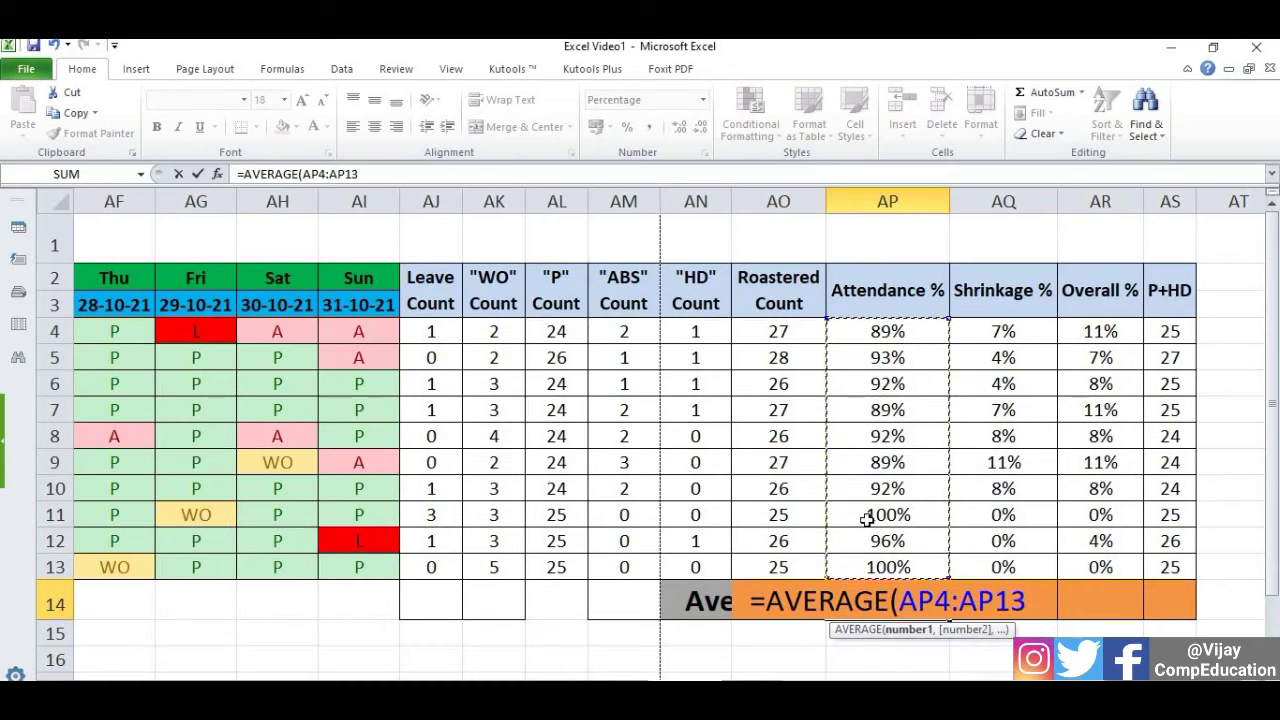
type(")")
key("Return")
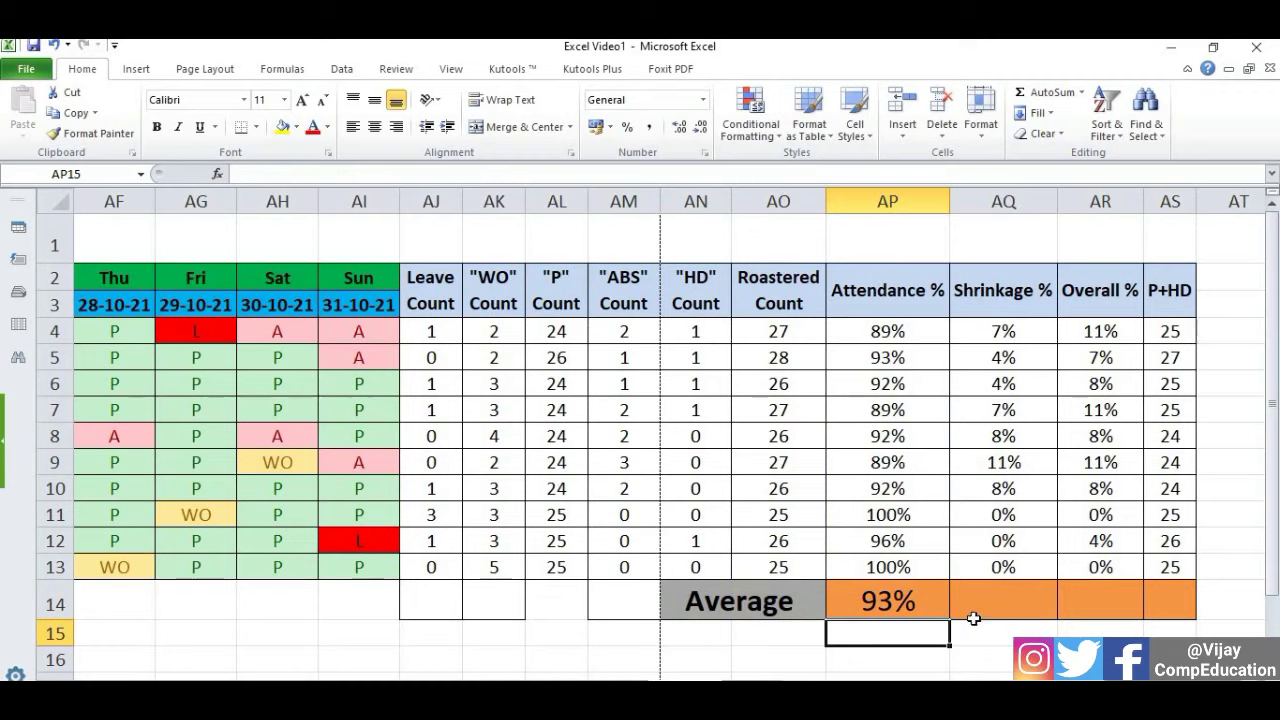
left_click(941, 615)
left_click_drag(958, 619, 1128, 610)
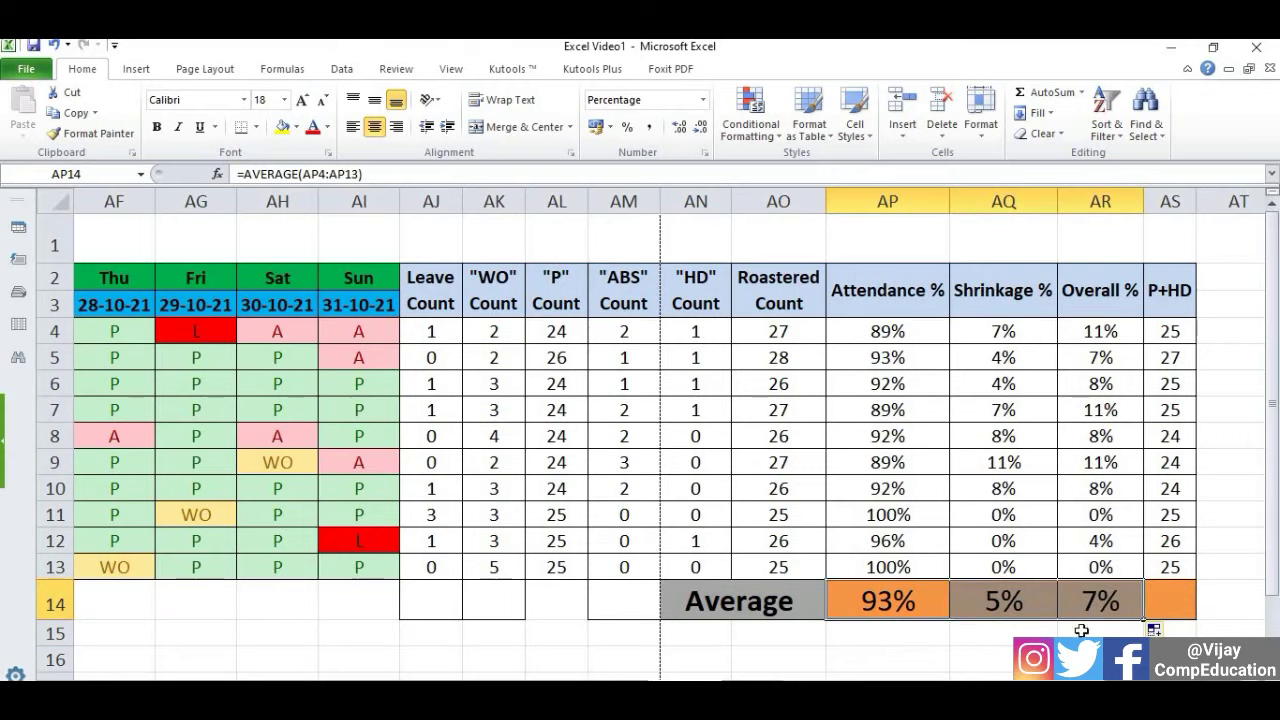
scroll(670, 430, "left", 2)
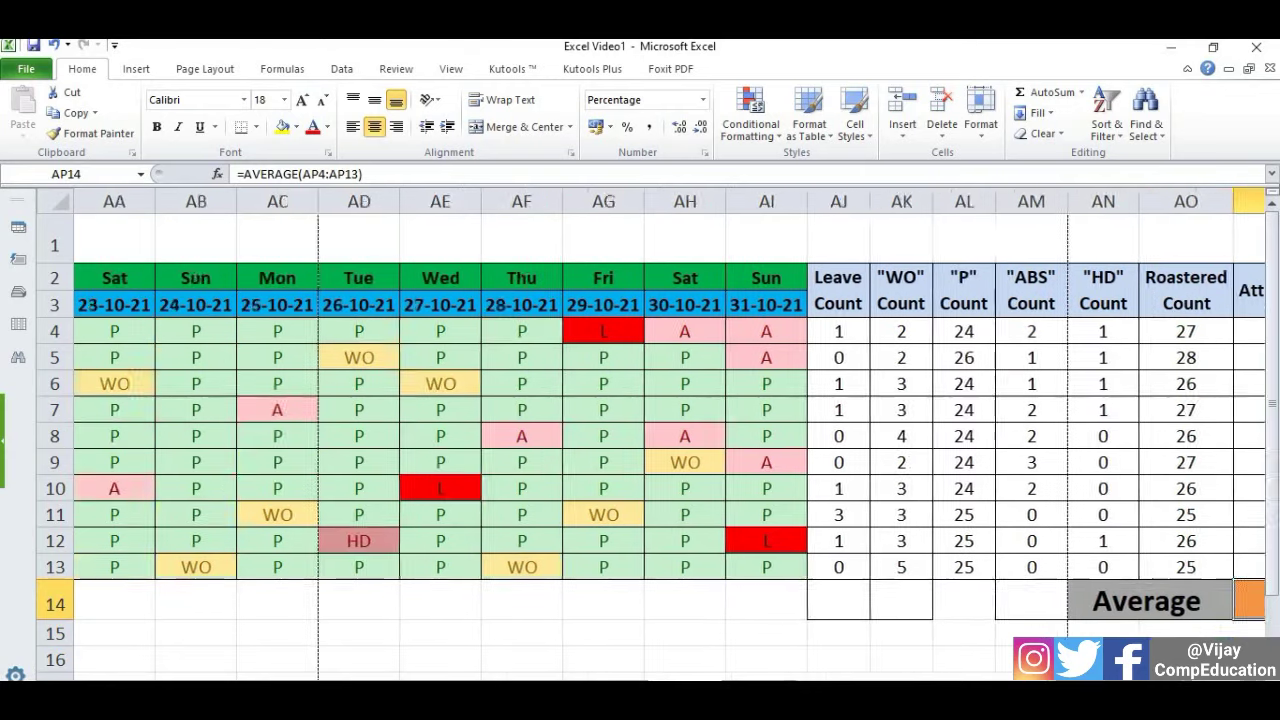
scroll(670, 430, "left", 3)
scroll(670, 430, "left", 5)
scroll(670, 430, "left", 1)
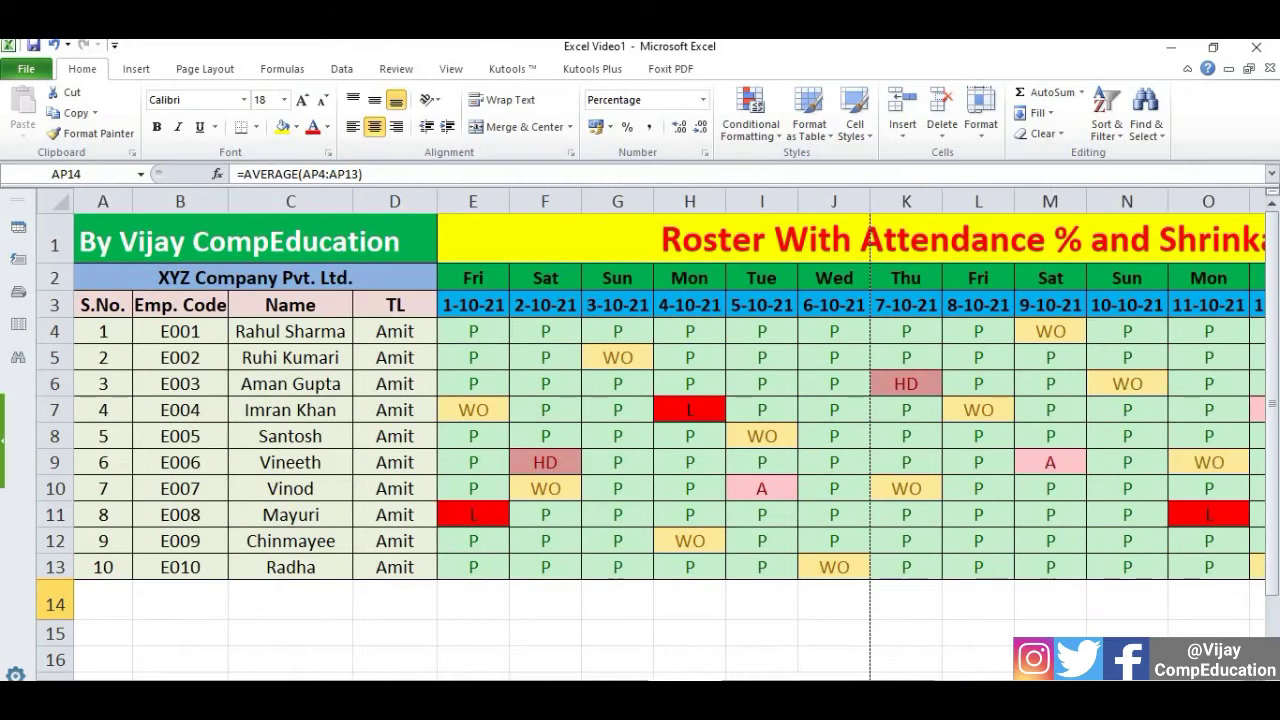
scroll(670, 430, "right", 4)
scroll(670, 430, "right", 4)
scroll(670, 430, "right", 3)
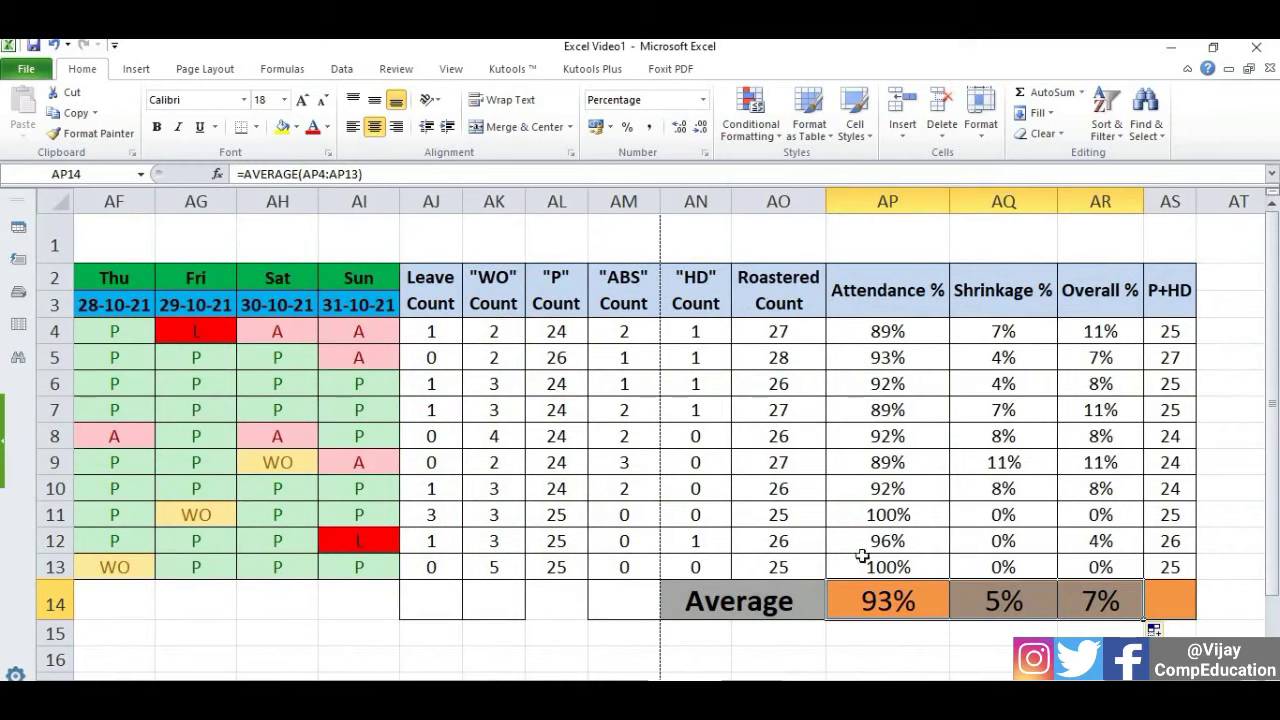
left_click(891, 634)
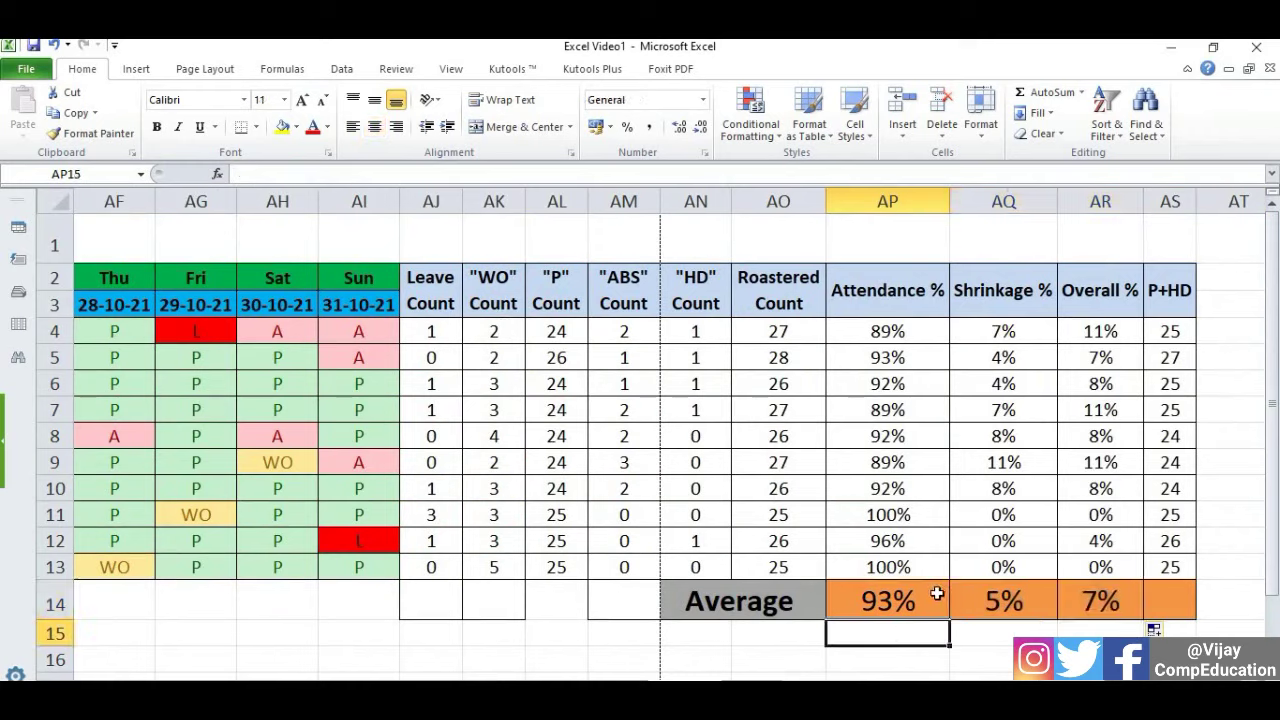